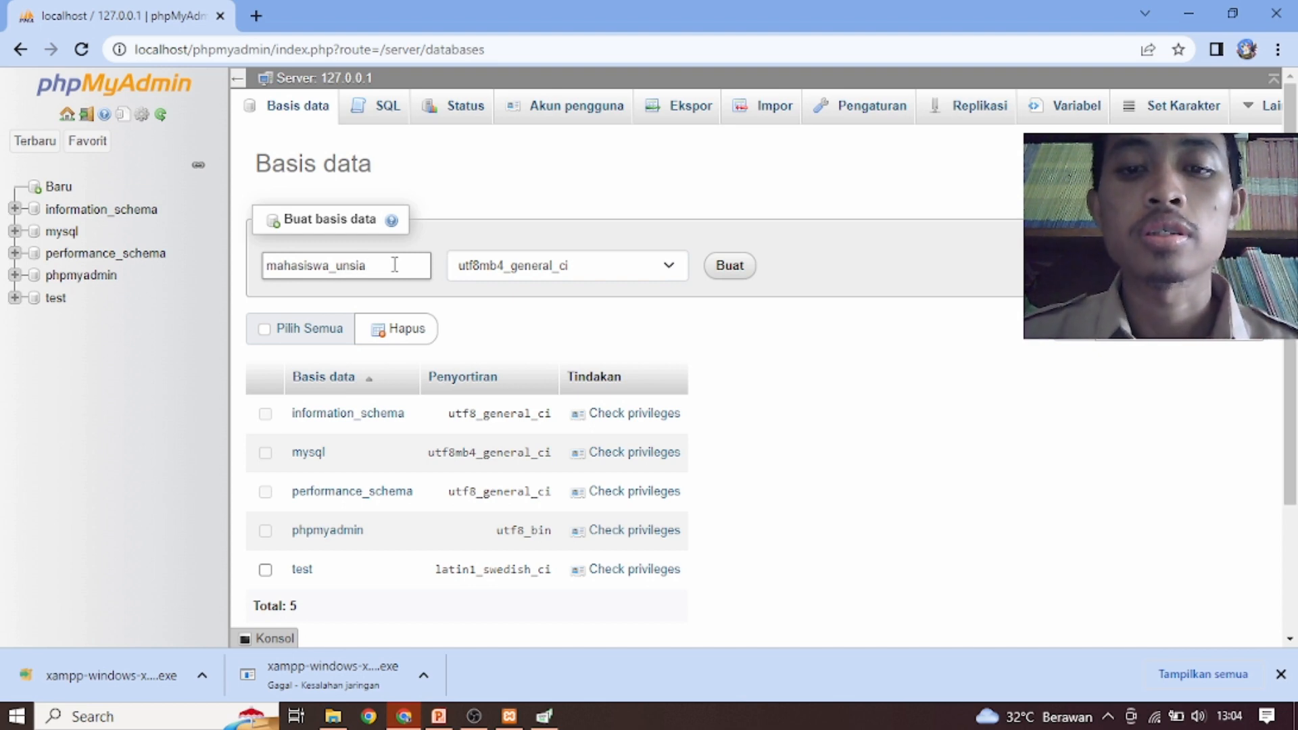
Create the database mahasiswa_unsia and start a new table in it named mhs_indentitas with 4 columns
click(735, 268)
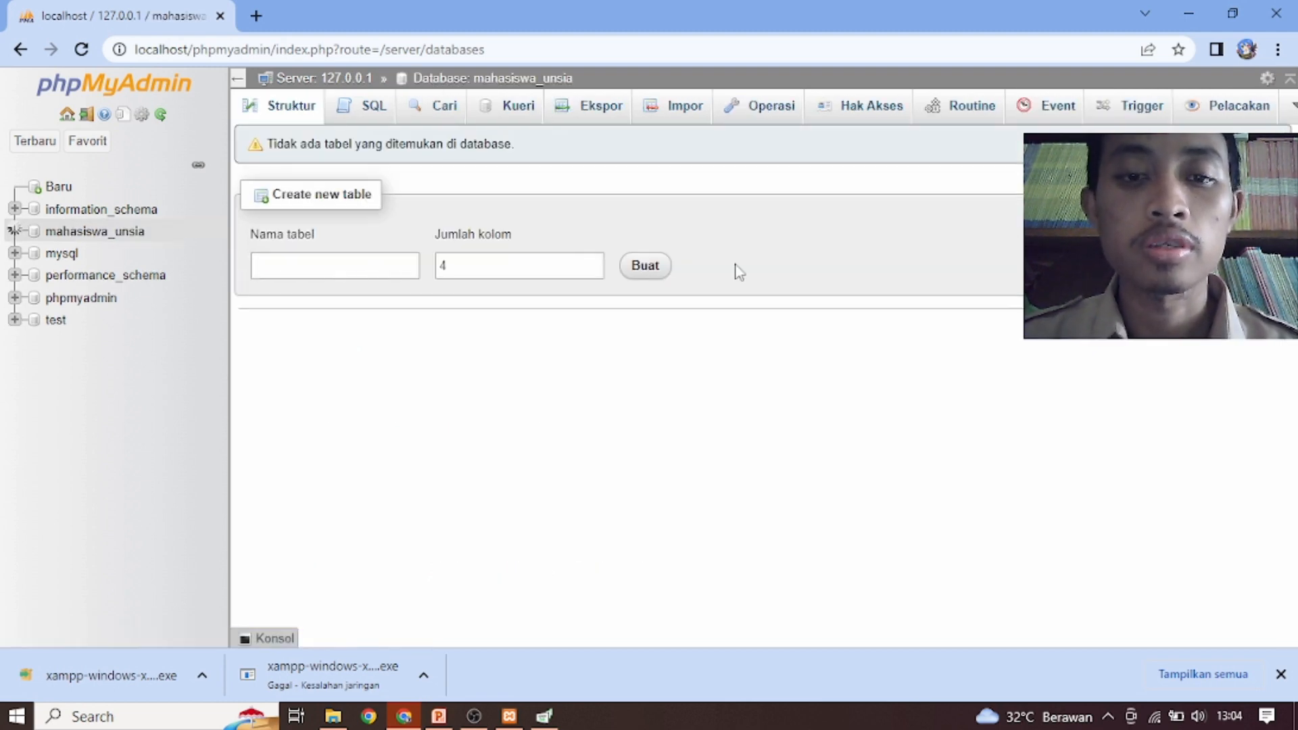
click(349, 269)
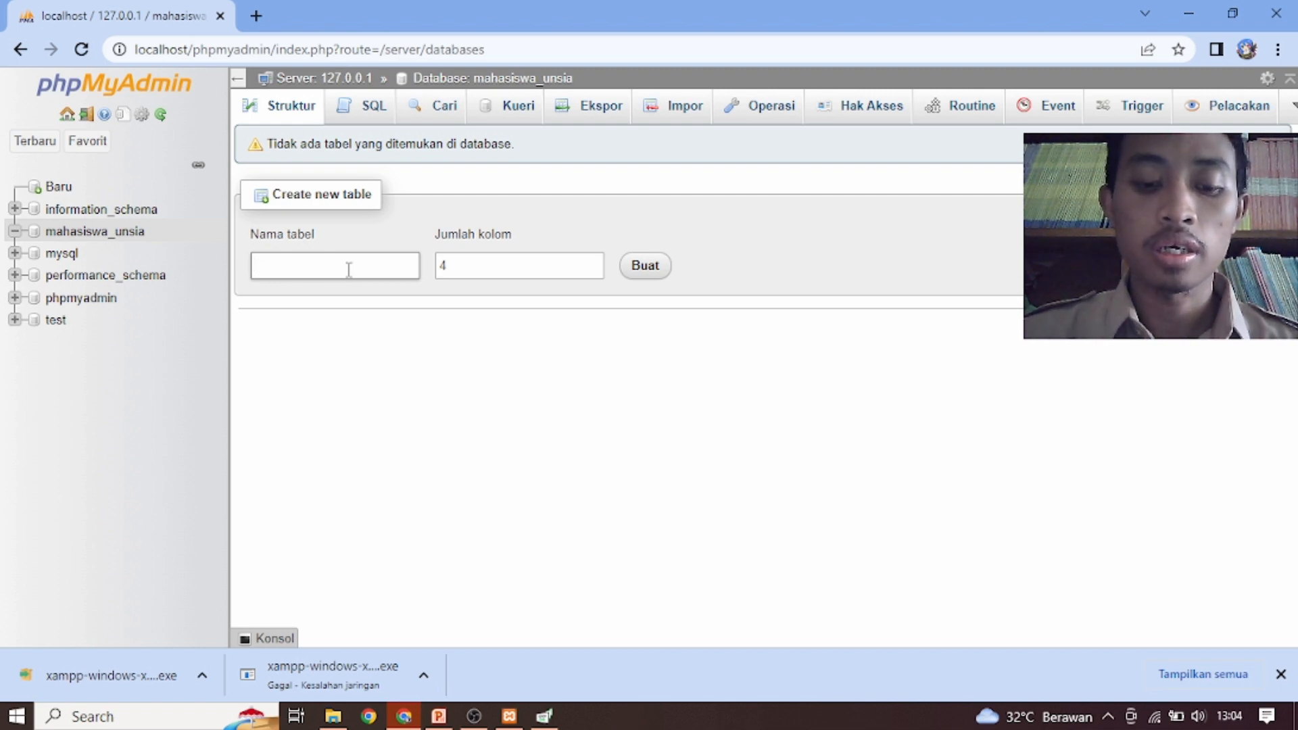
text(mhs_)
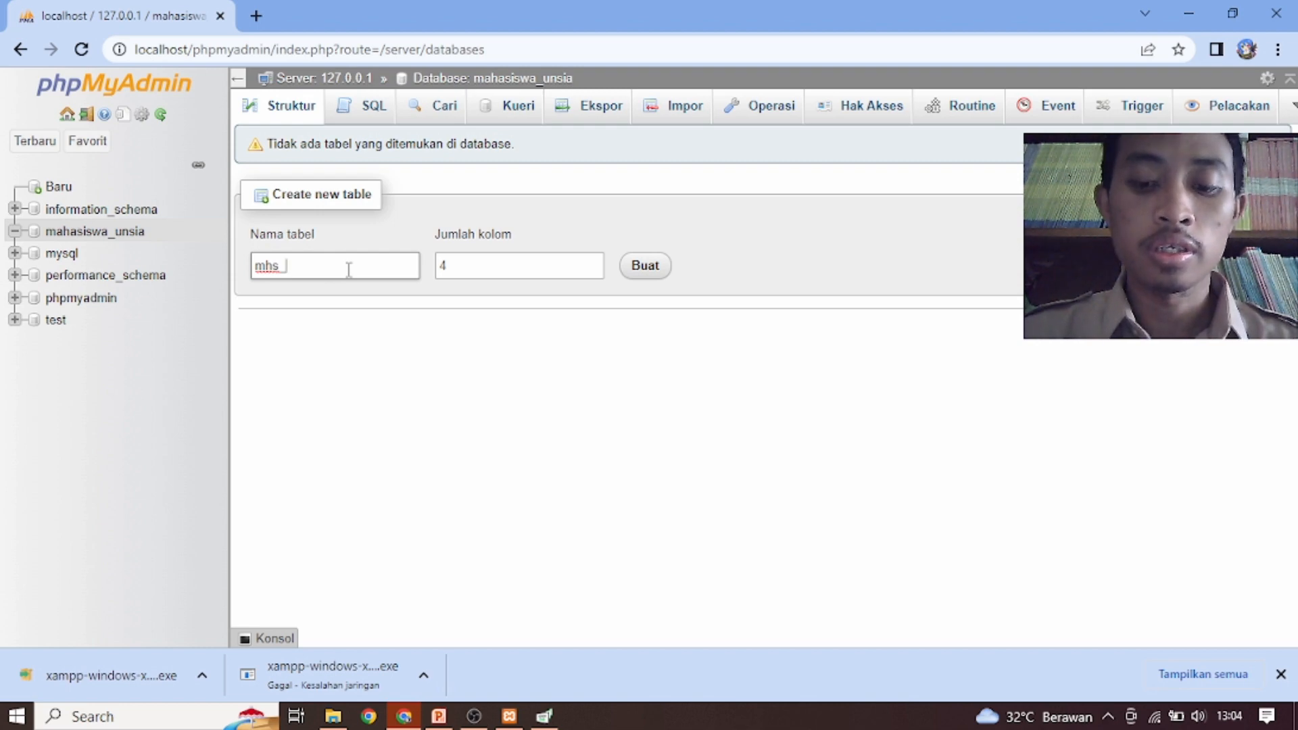
text(inde)
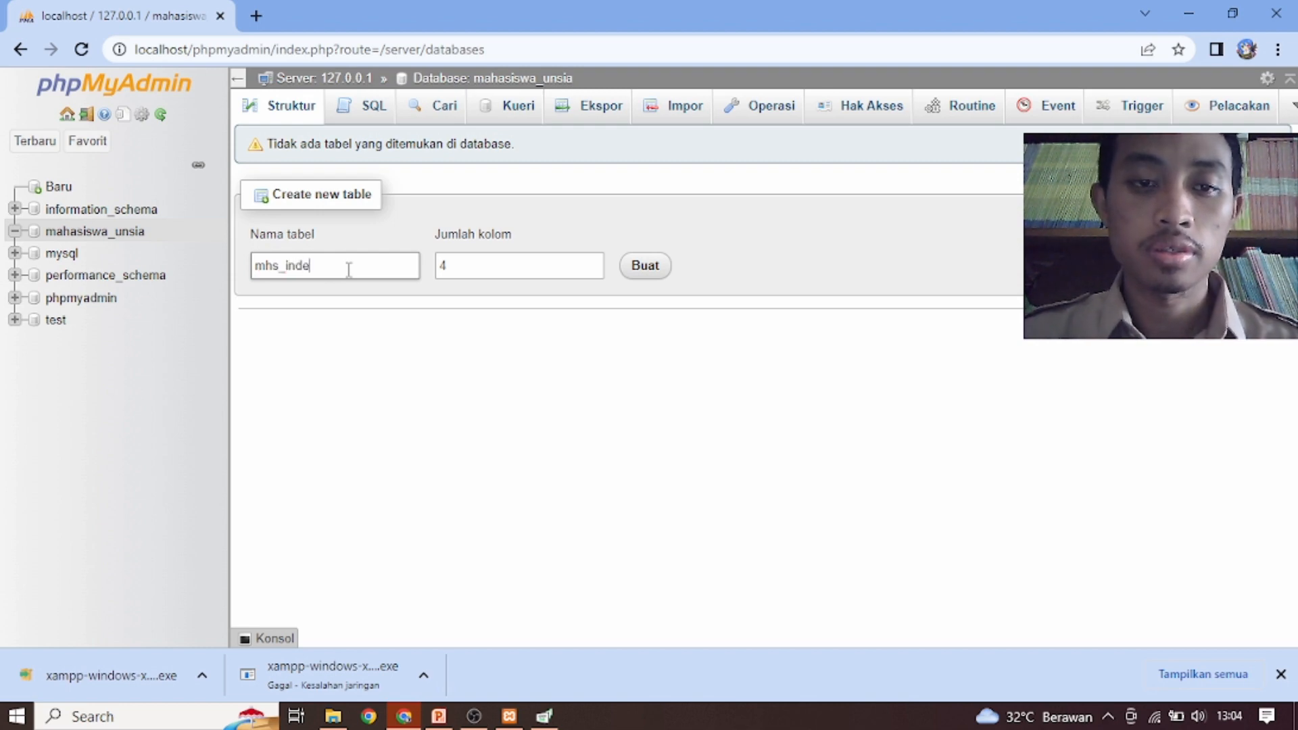
text(ntitas)
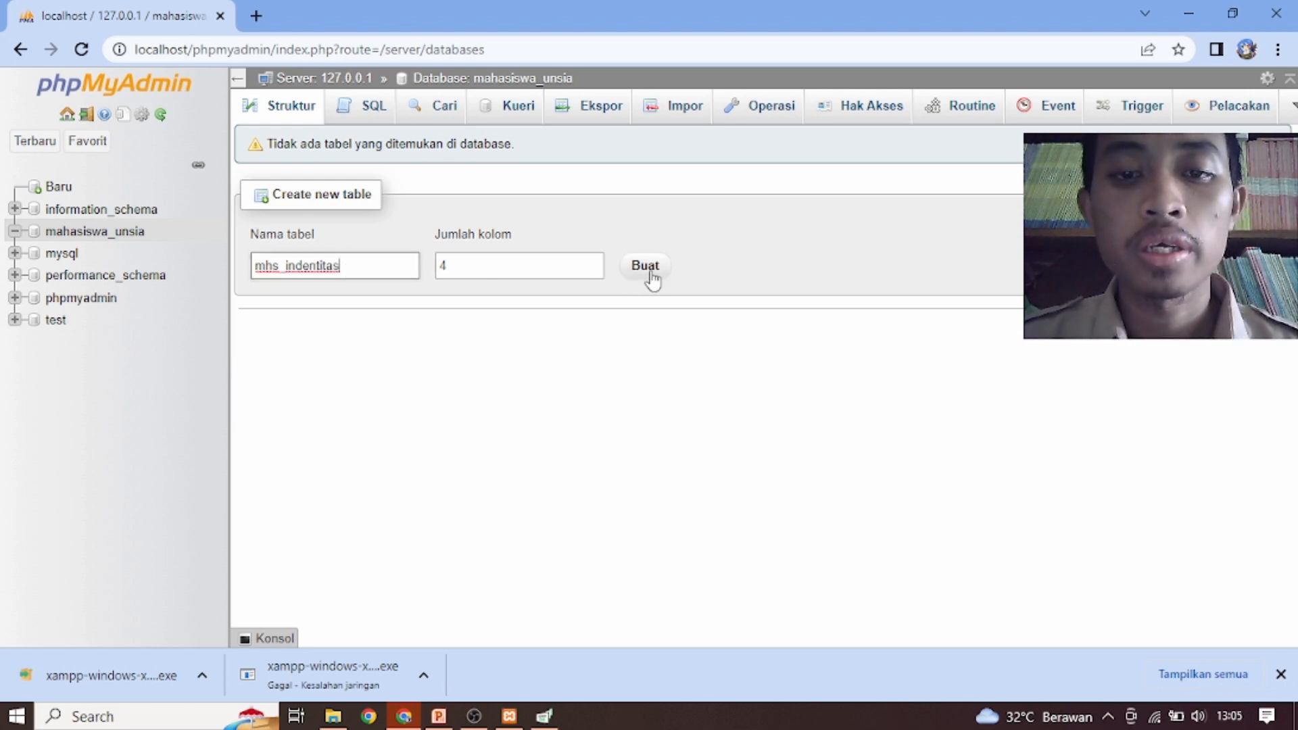
click(530, 261)
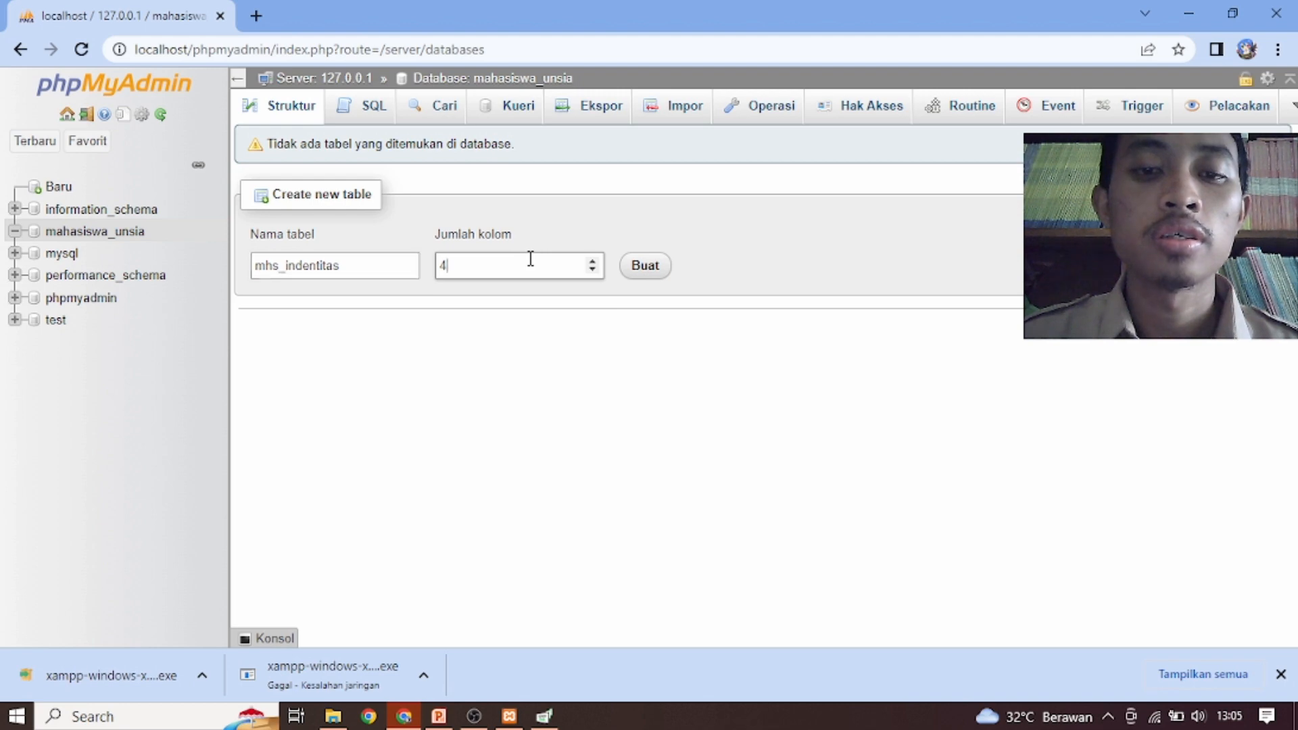
click(644, 267)
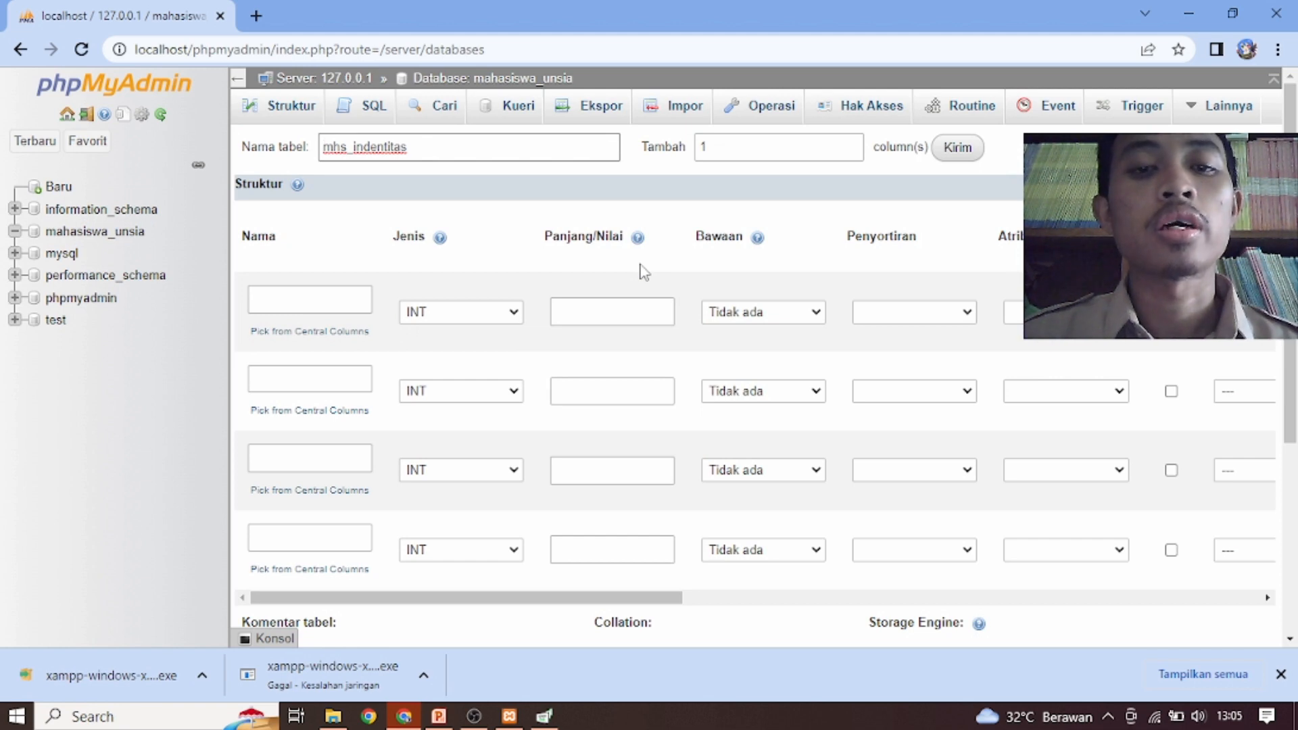
Switch to the PowerPoint presentation, review the Data Definition Language and Data Manipulation Language command slides, and return to the table form in the browser
click(331, 301)
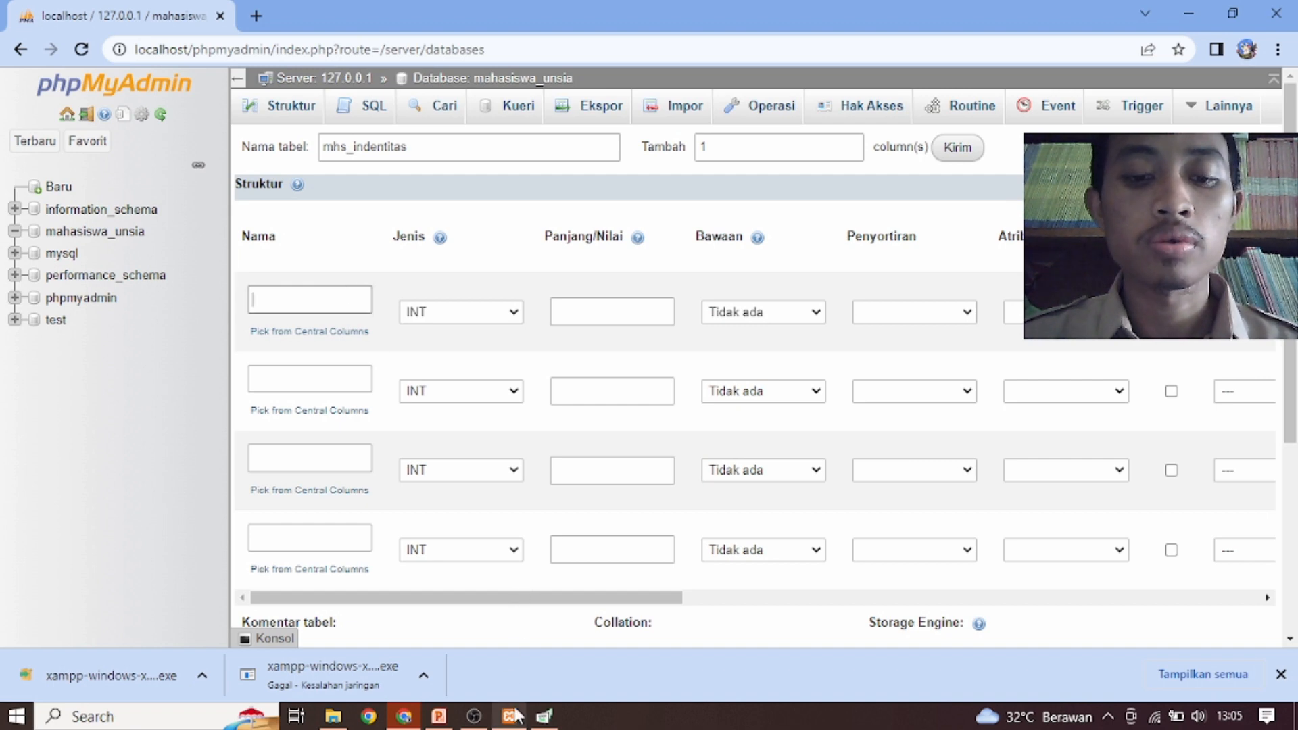
click(440, 718)
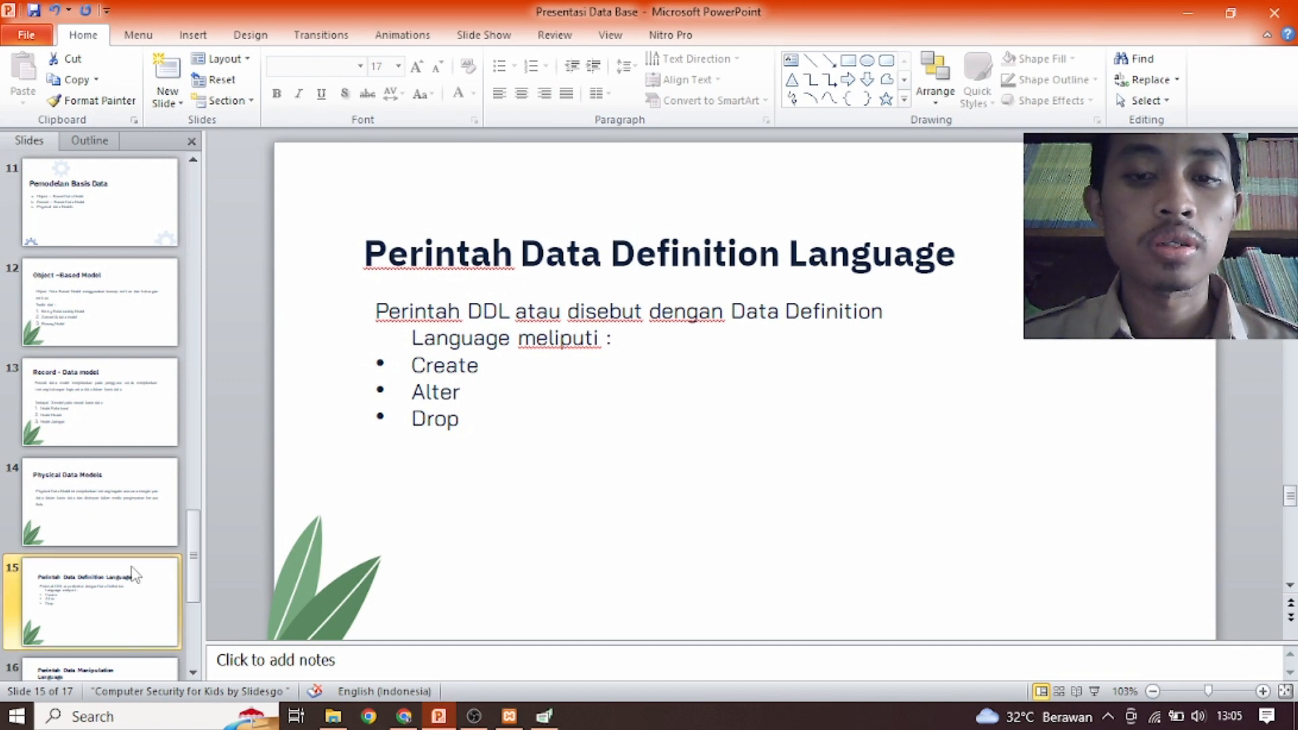
click(99, 488)
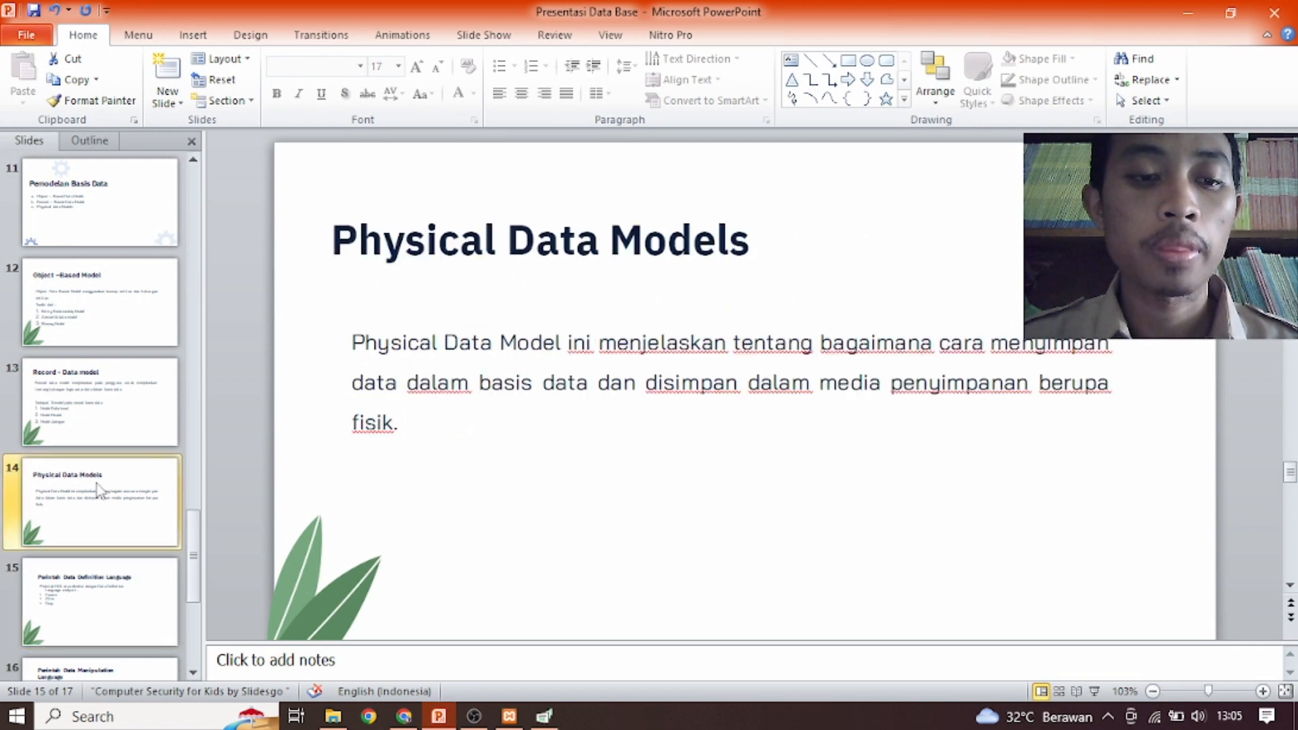
click(100, 611)
scroll(175, 632, down, 1)
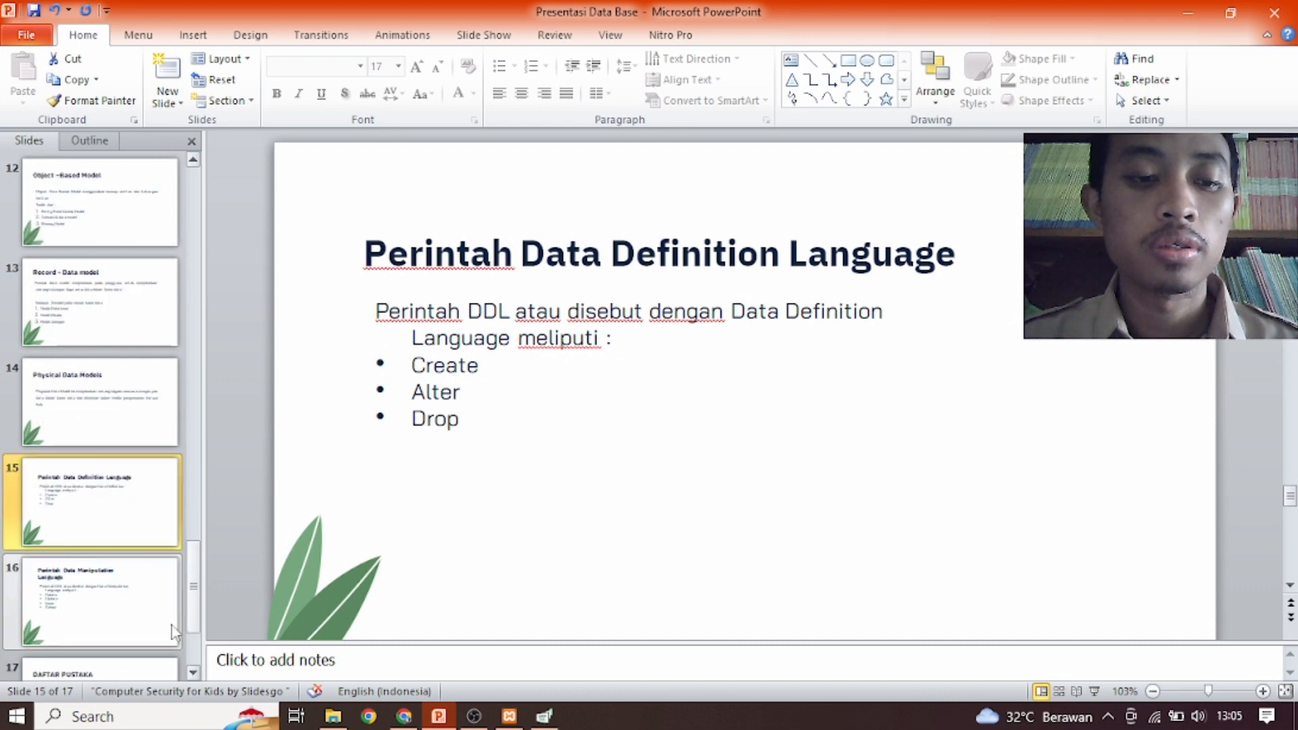
click(112, 614)
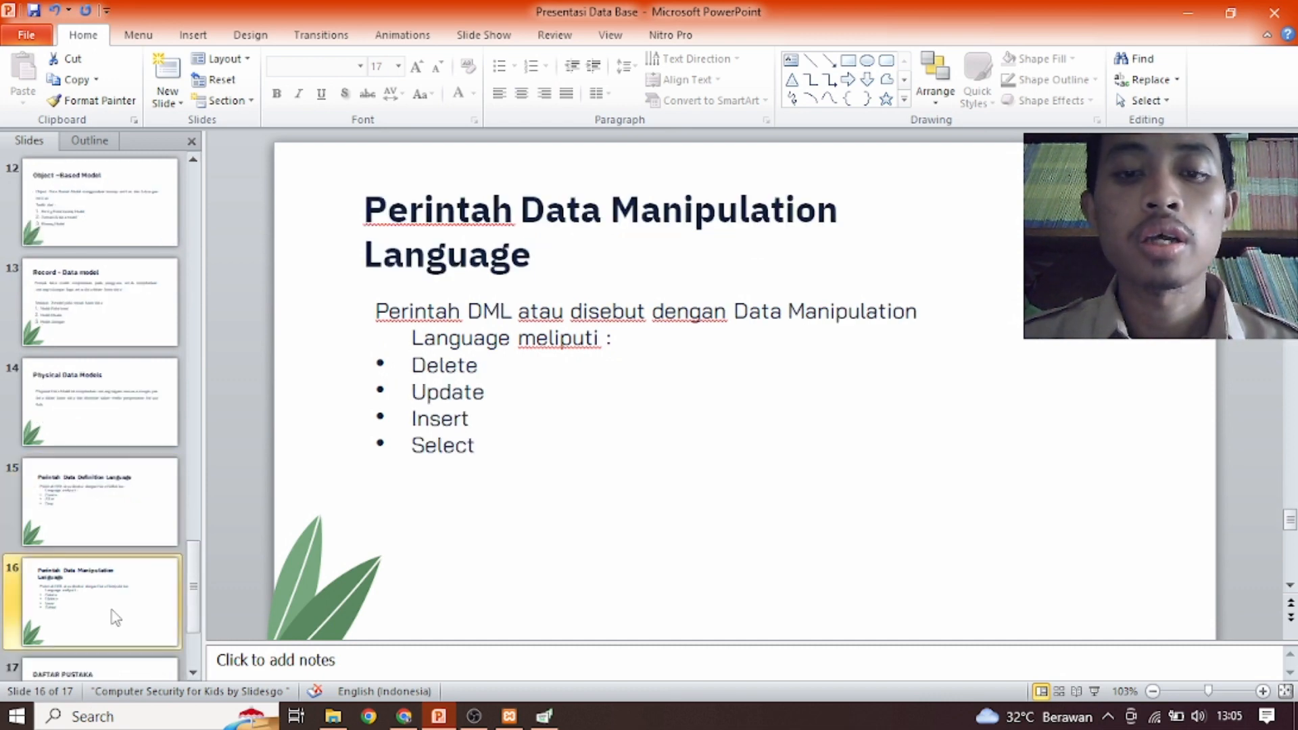
click(117, 493)
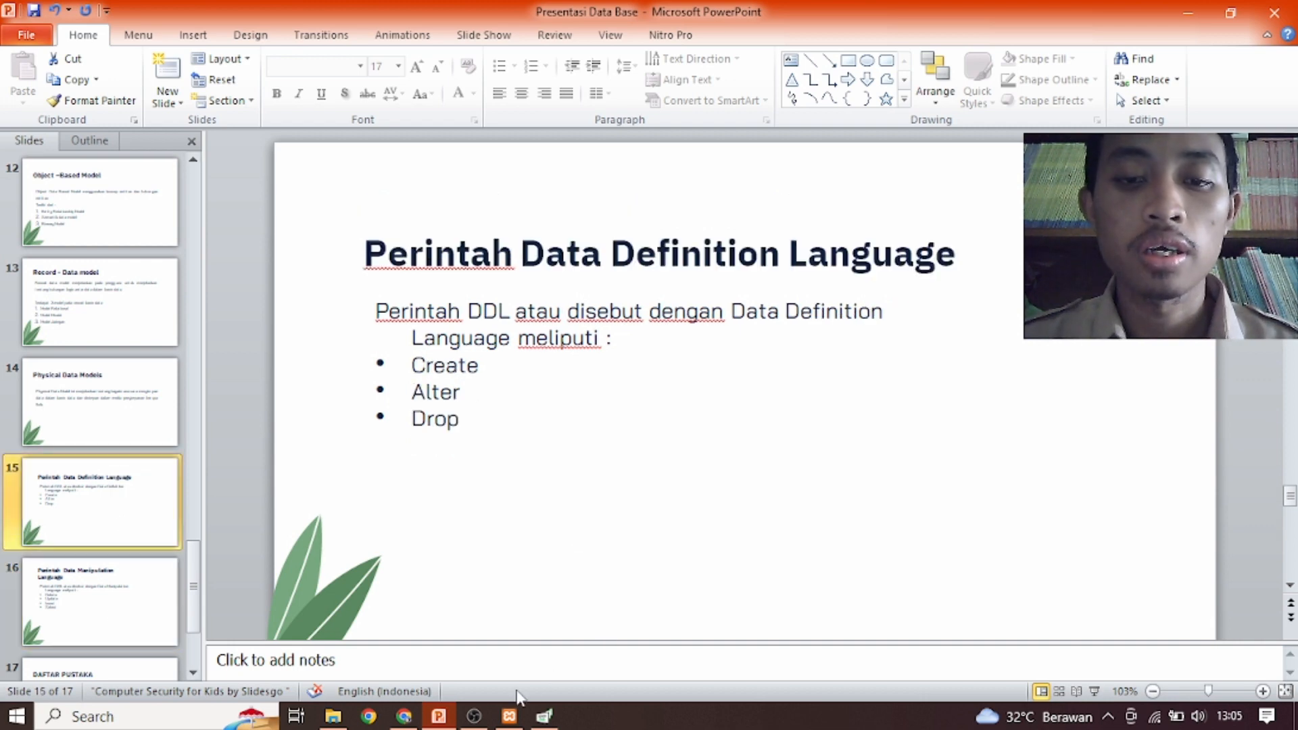
click(451, 714)
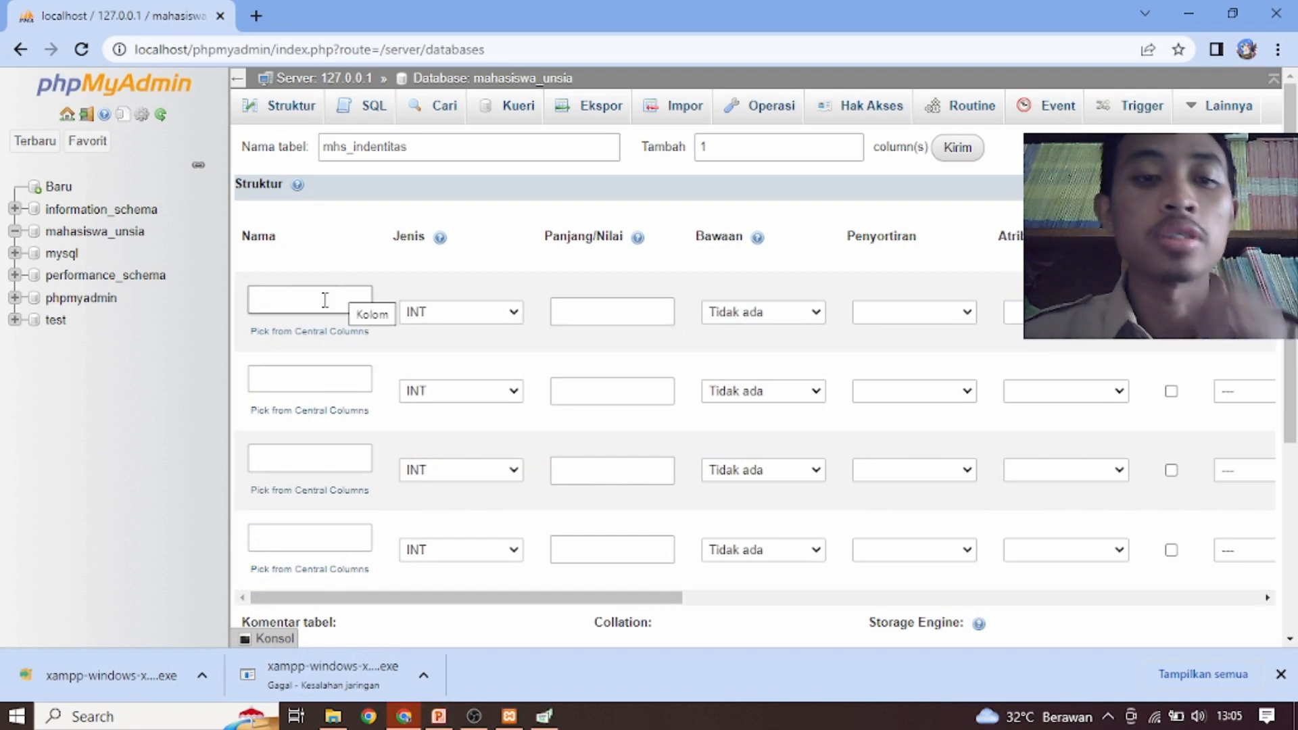
text(n)
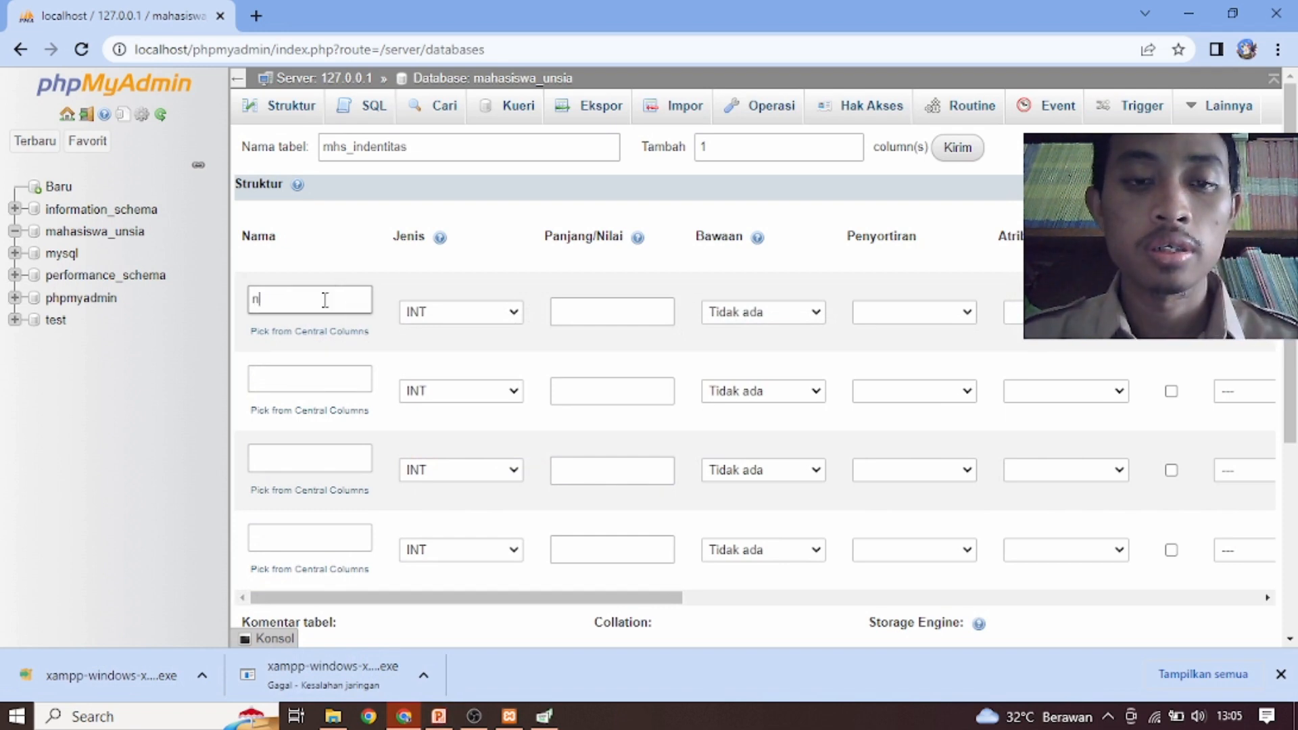
text(ama_mhs)
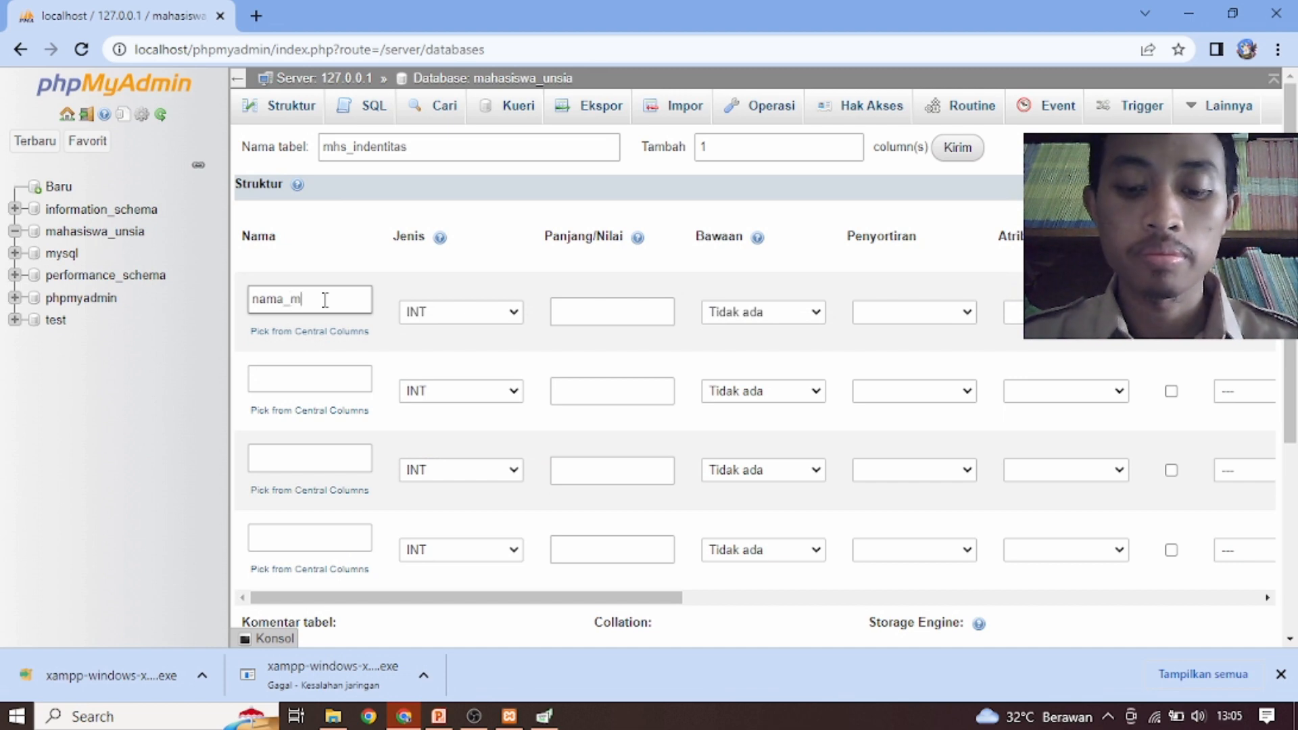
key(BackSpace)
key(BackSpace)
key(BackSpace)
key(BackSpace)
key(BackSpace)
key(BackSpace)
key(BackSpace)
key(BackSpace)
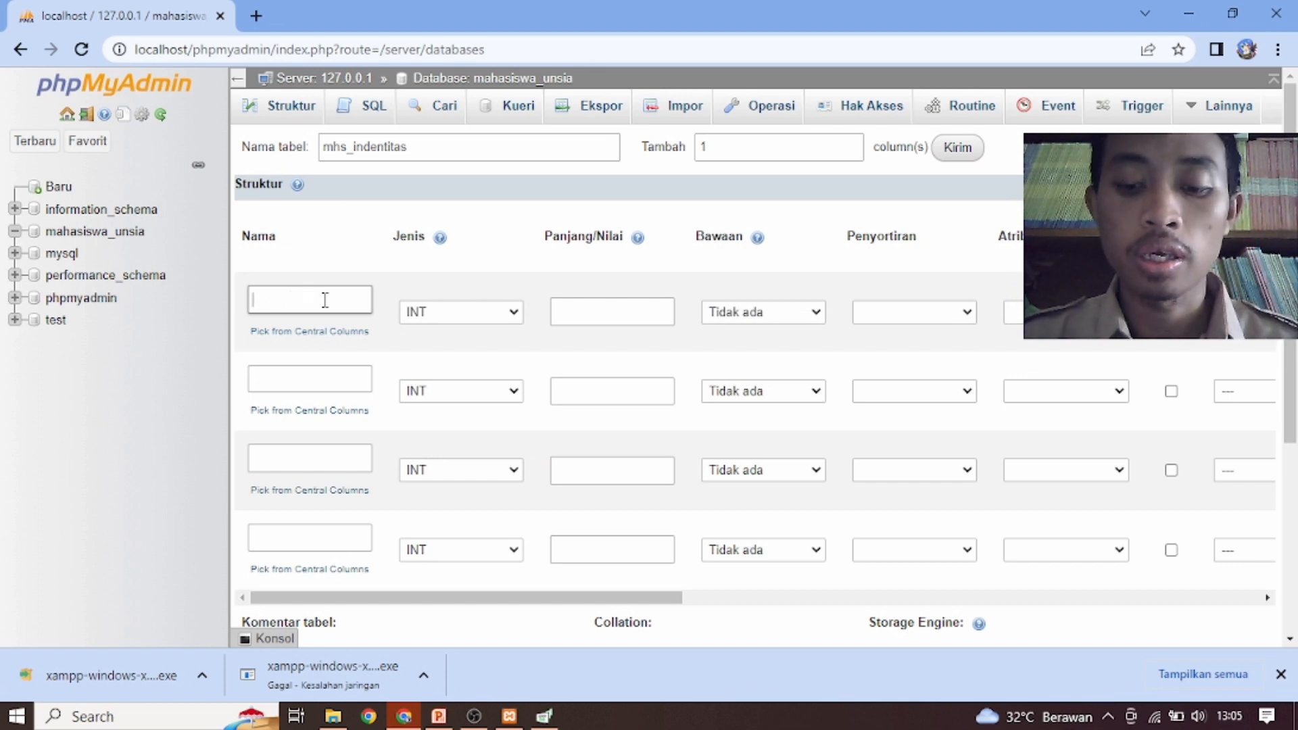
Define the first column as nik_mhs with length 10, keeping the data type INT
text(nik_mhs)
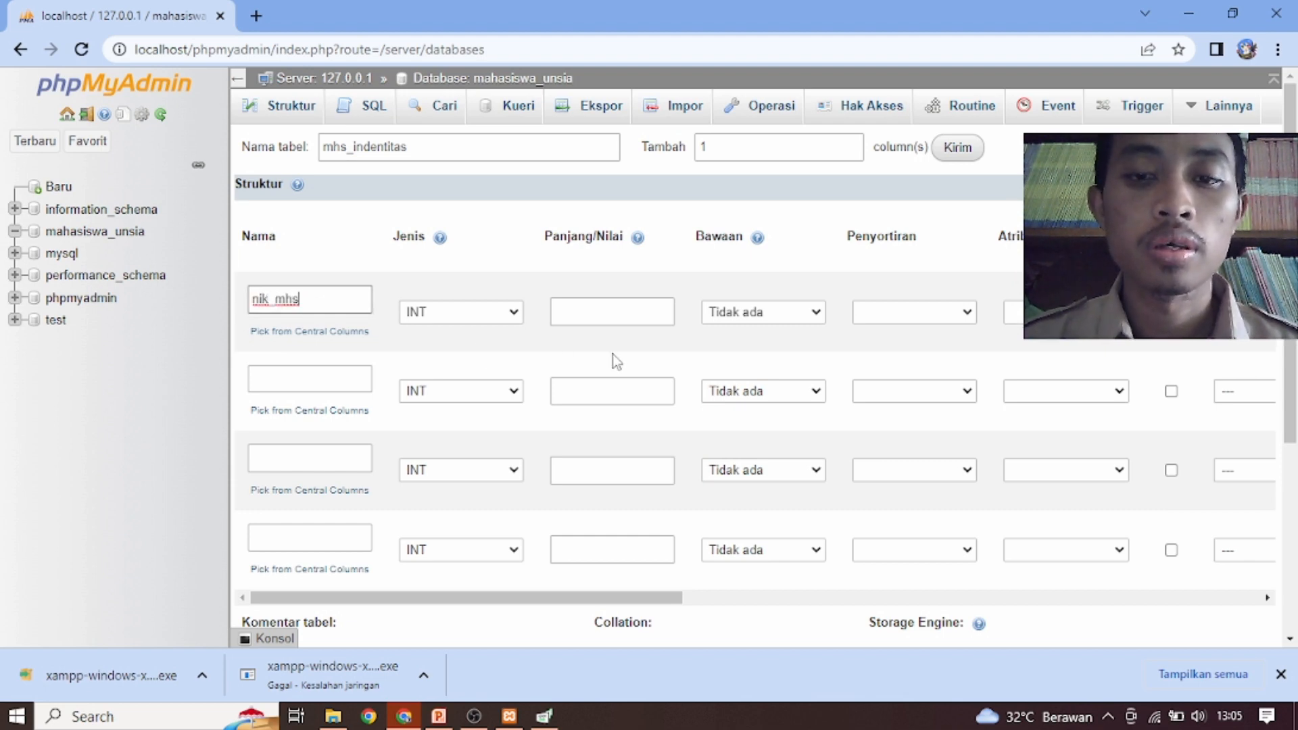
click(569, 312)
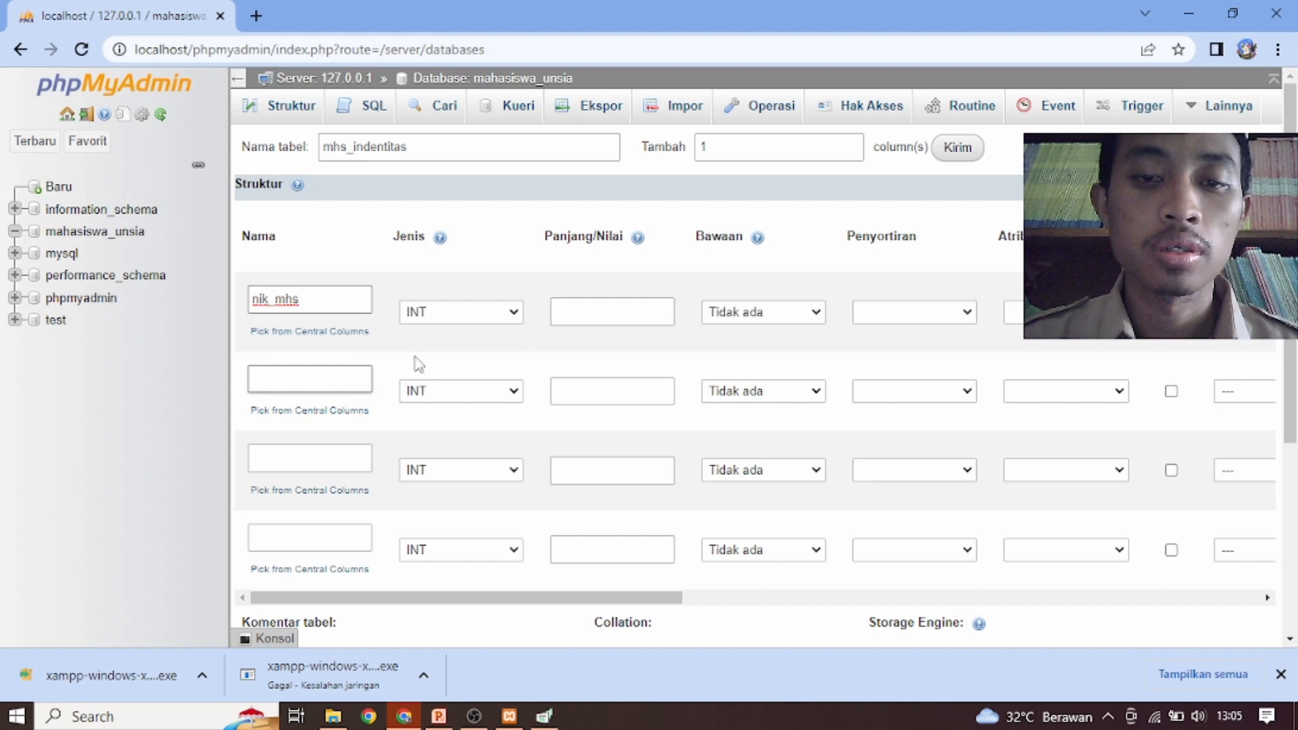
click(600, 309)
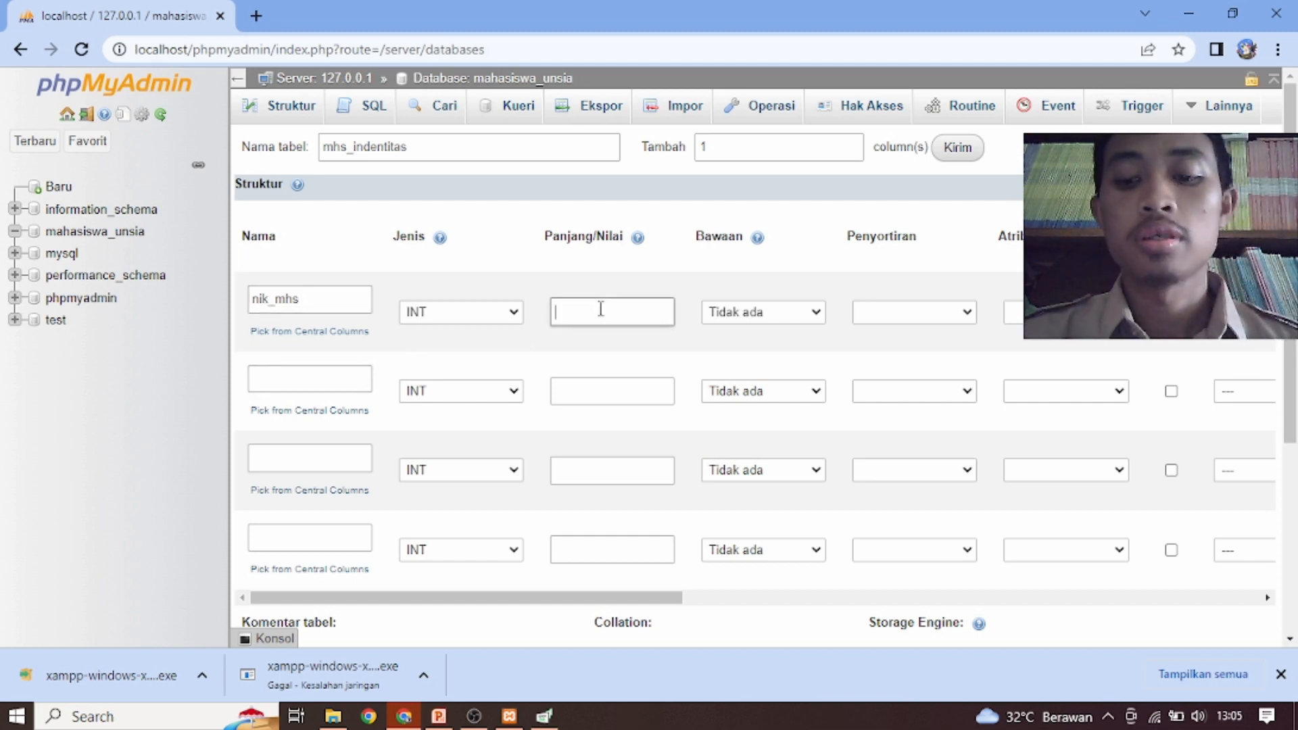
text(10)
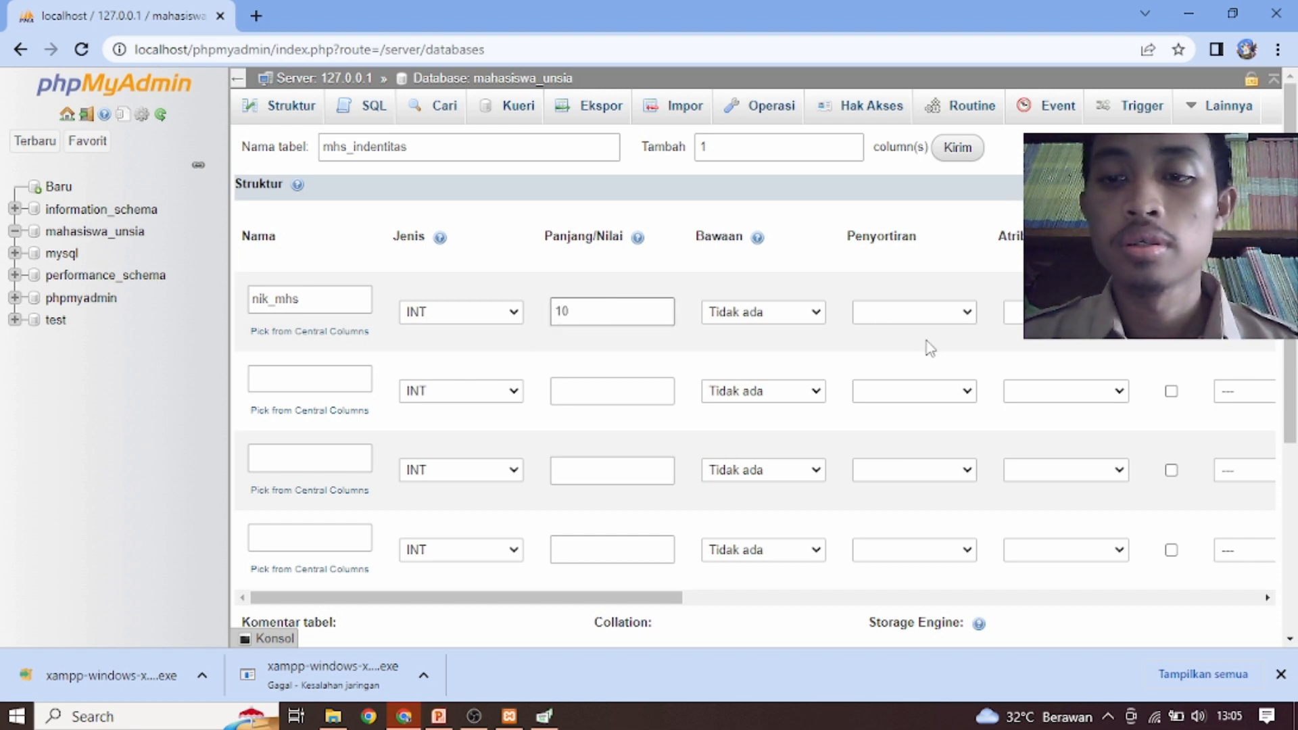
click(514, 312)
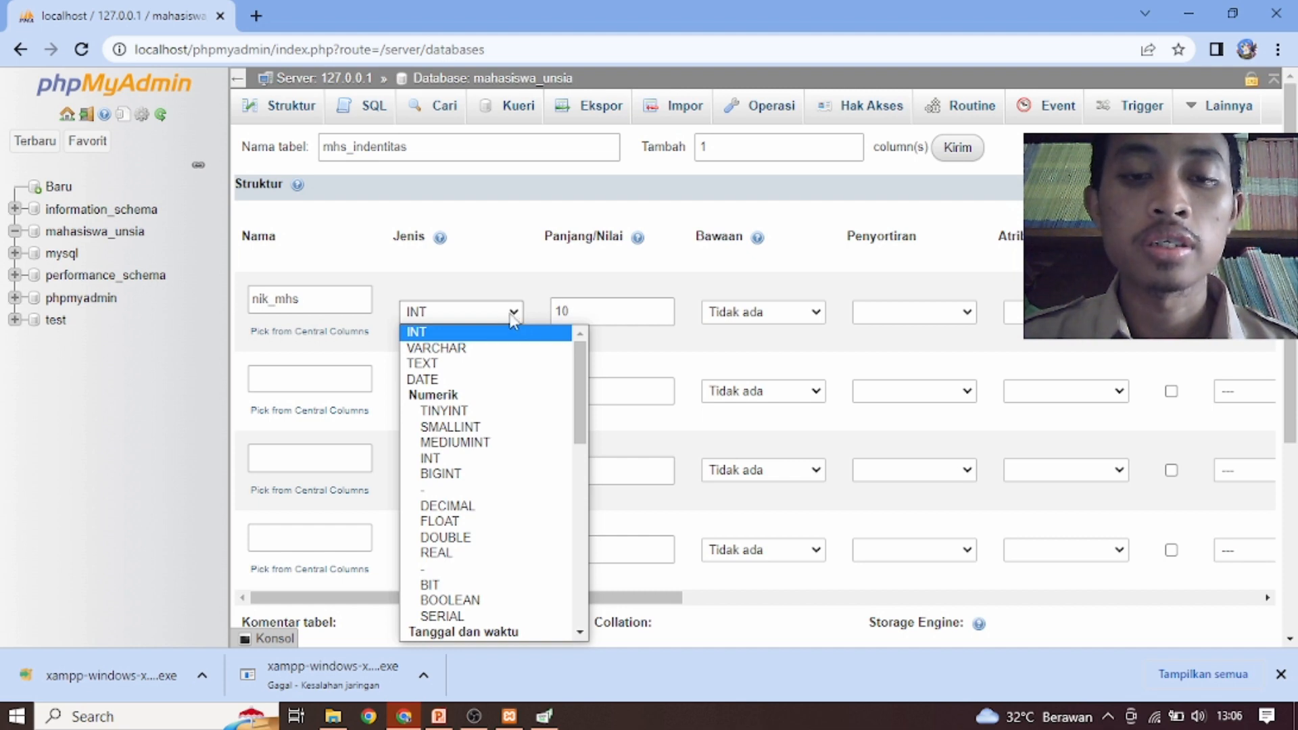
click(512, 316)
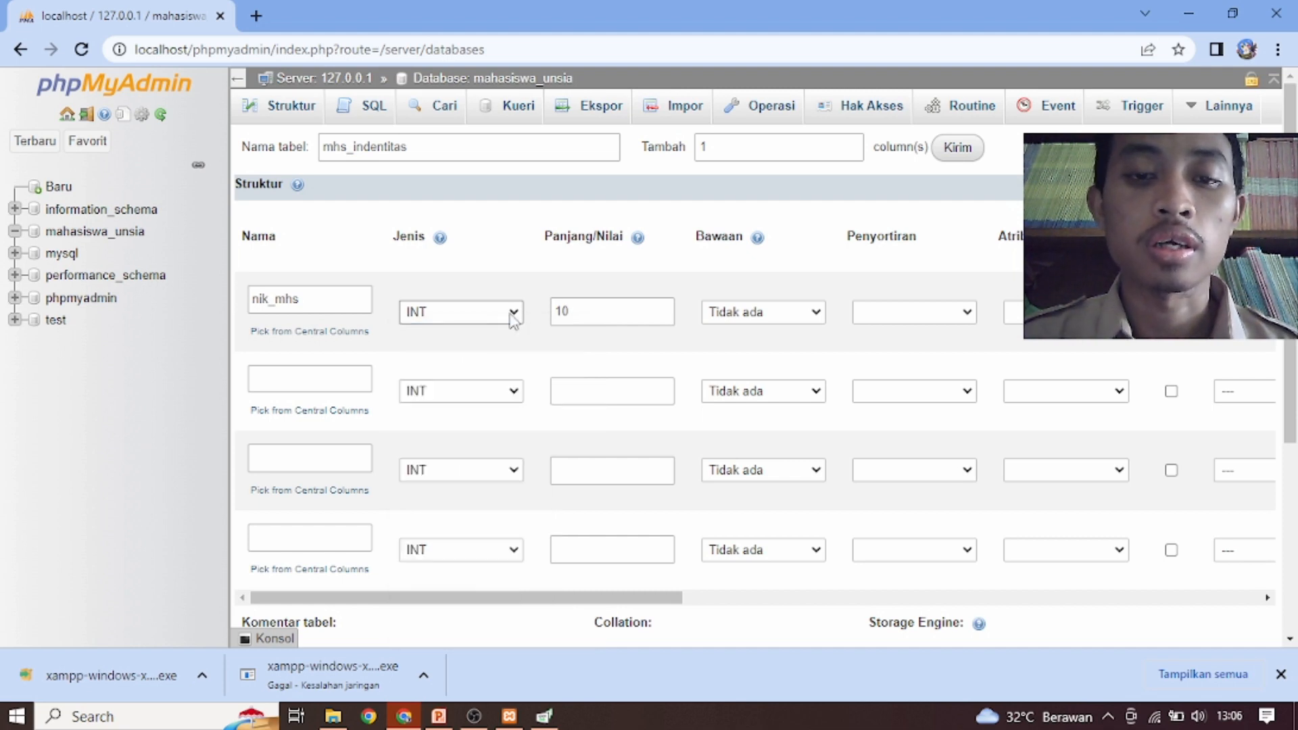
Define the second column as nama_mhs with data type VARCHAR and length 50
click(313, 384)
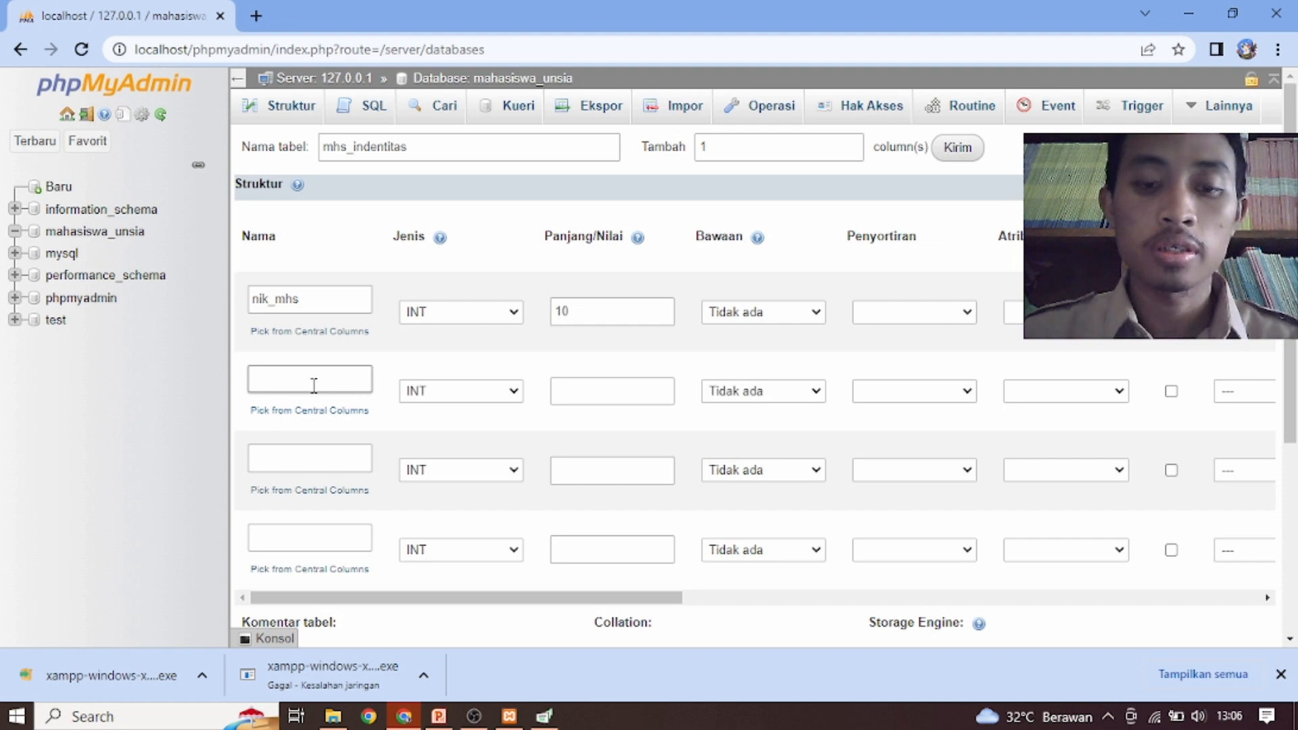
text(nama_)
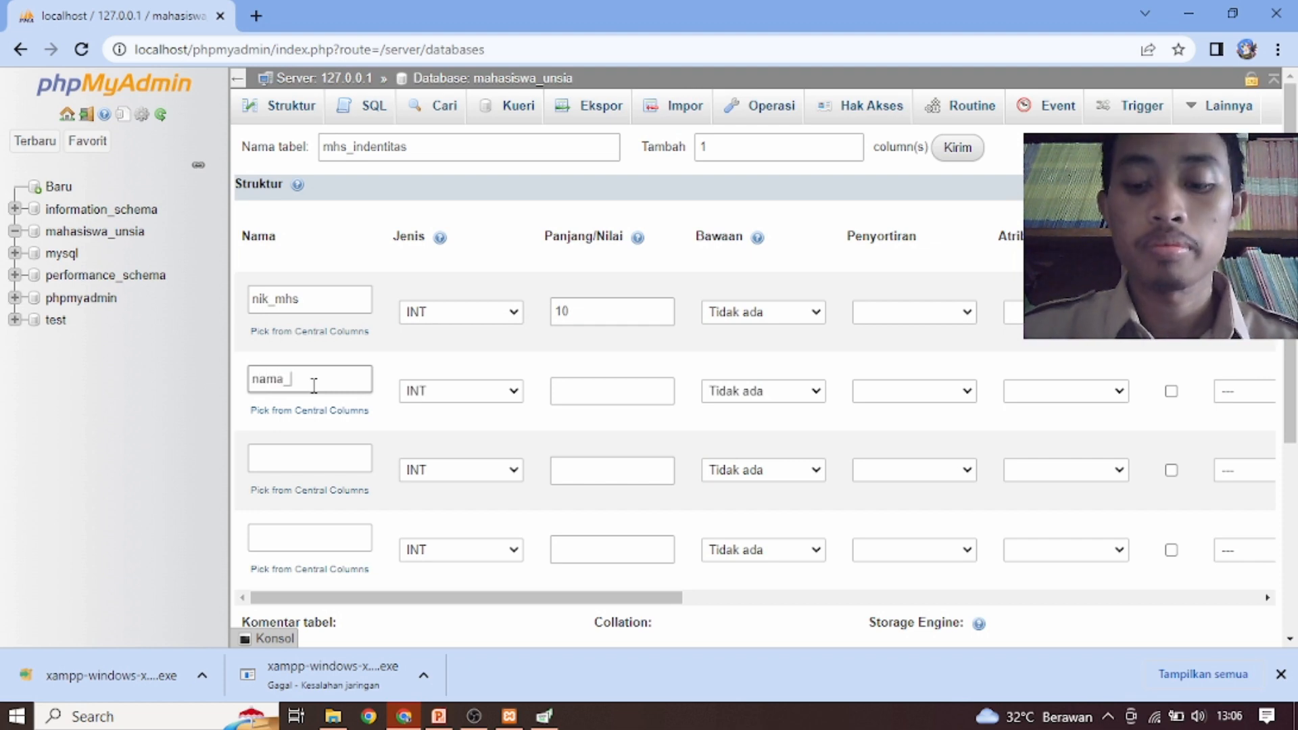
text(mhs)
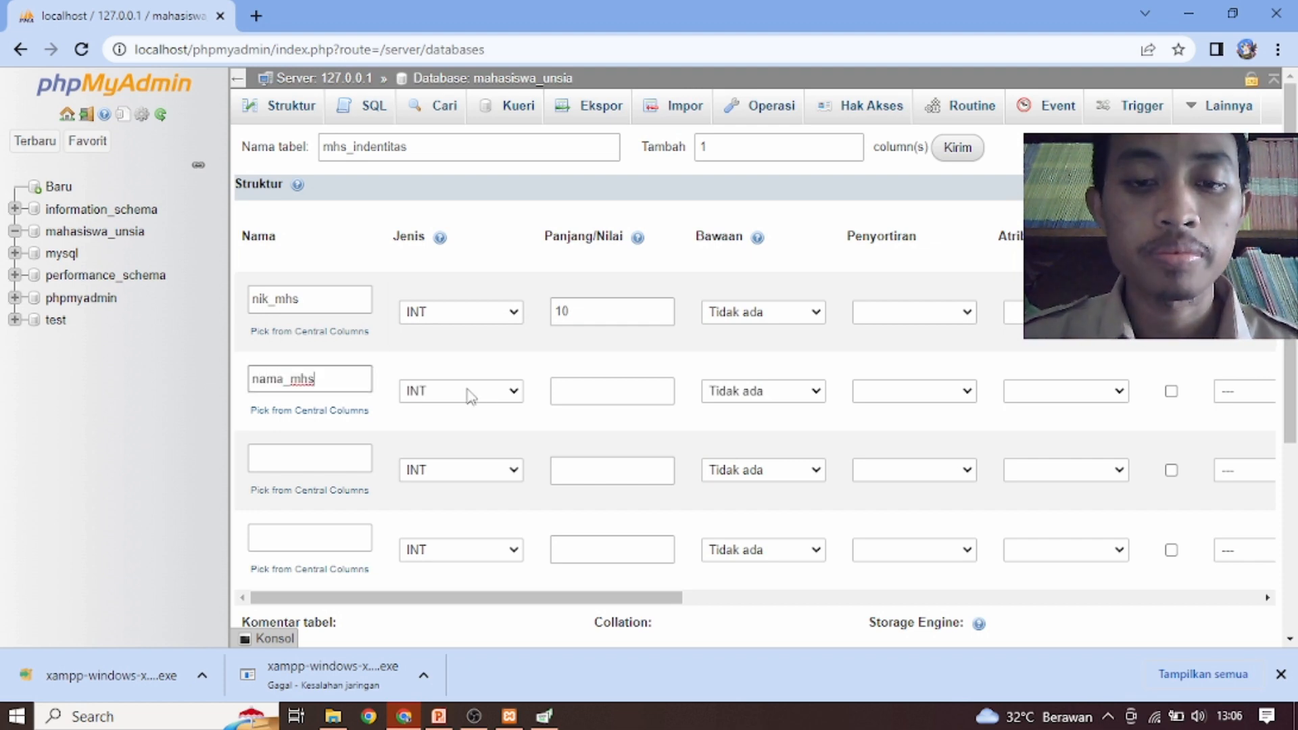
click(471, 392)
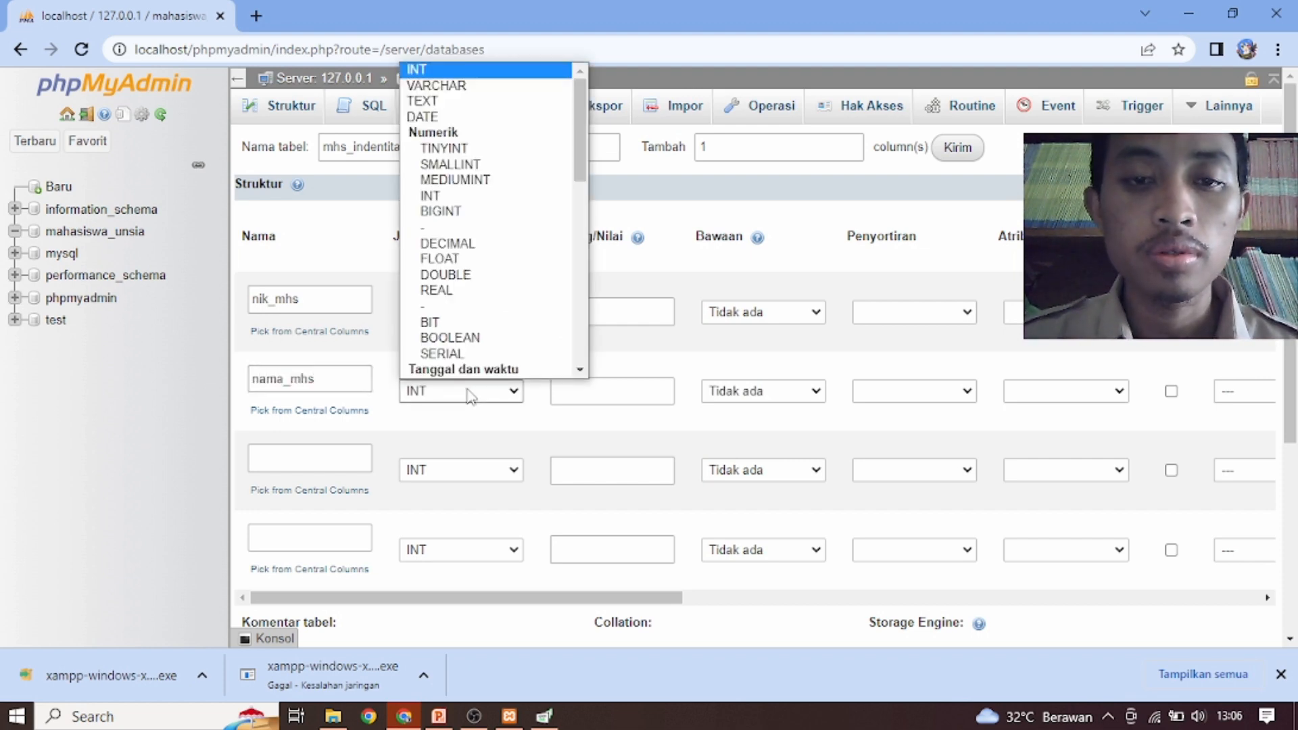
click(460, 85)
click(606, 392)
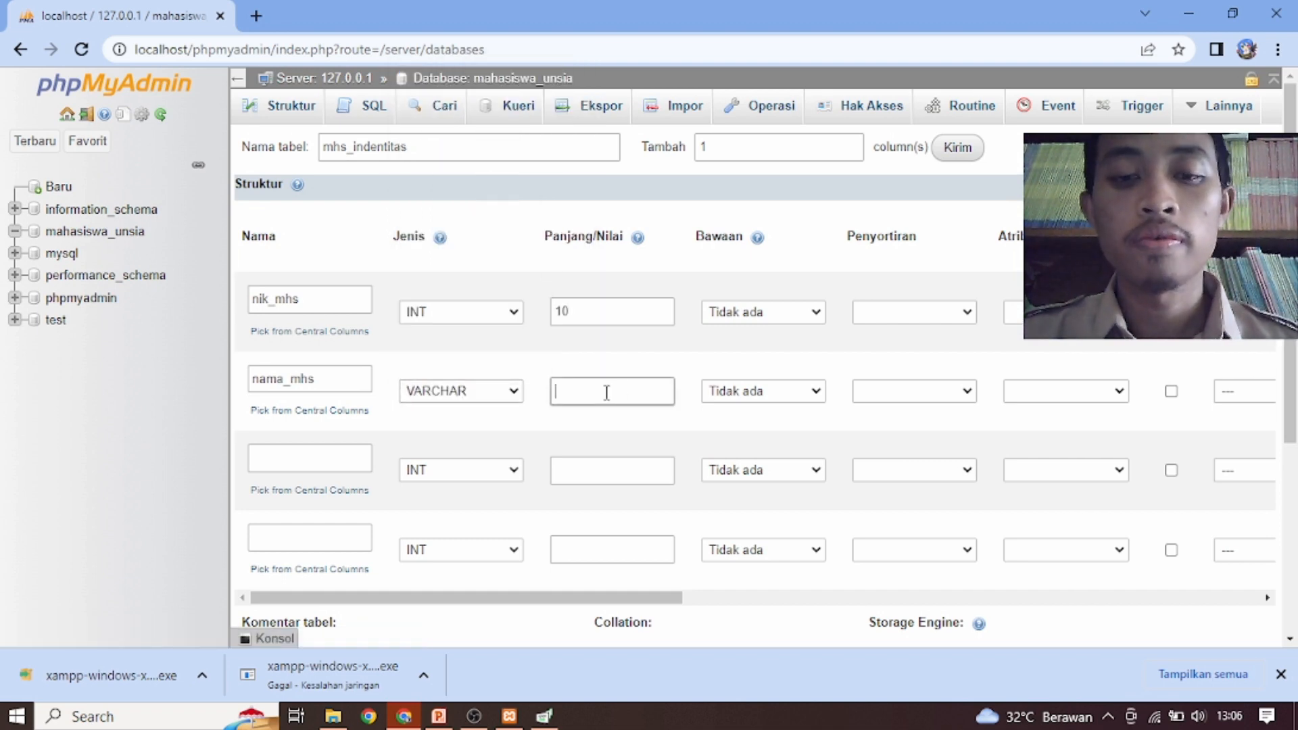
text(50)
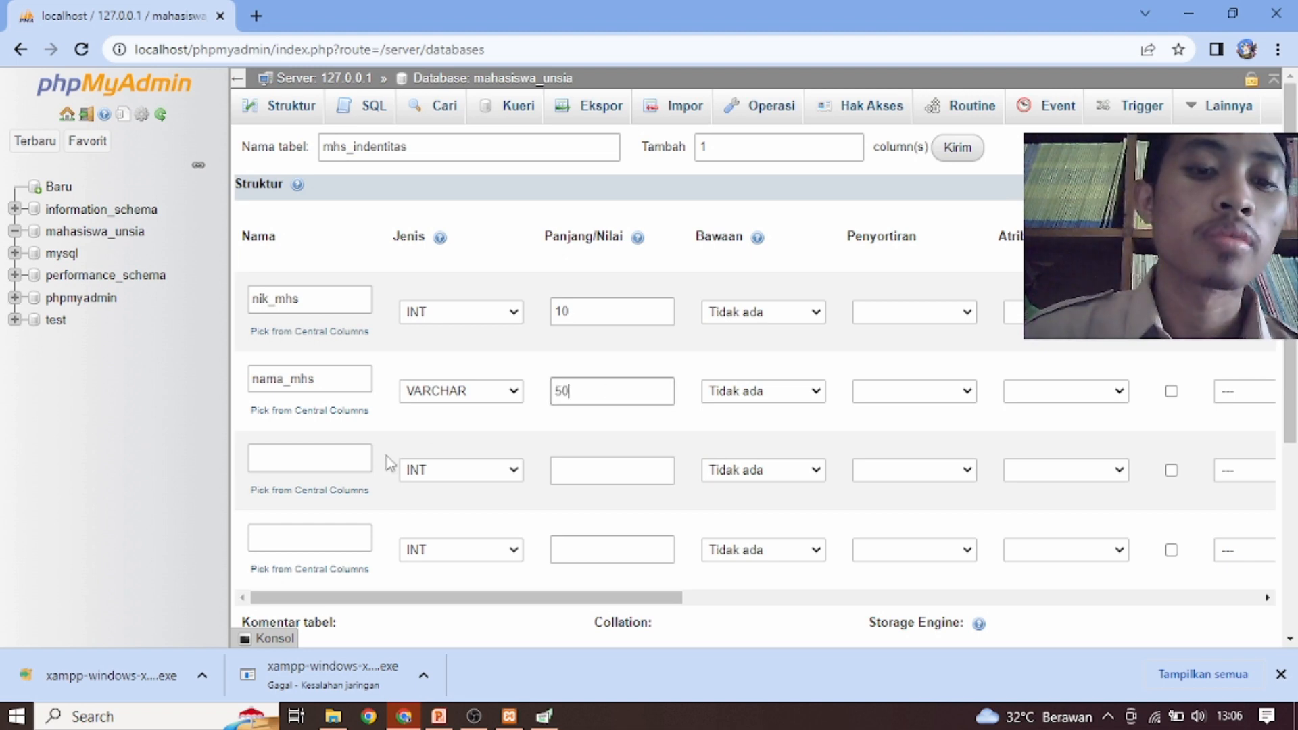
Define the third column as tempat_lahir with data type VARCHAR and length 10
click(326, 460)
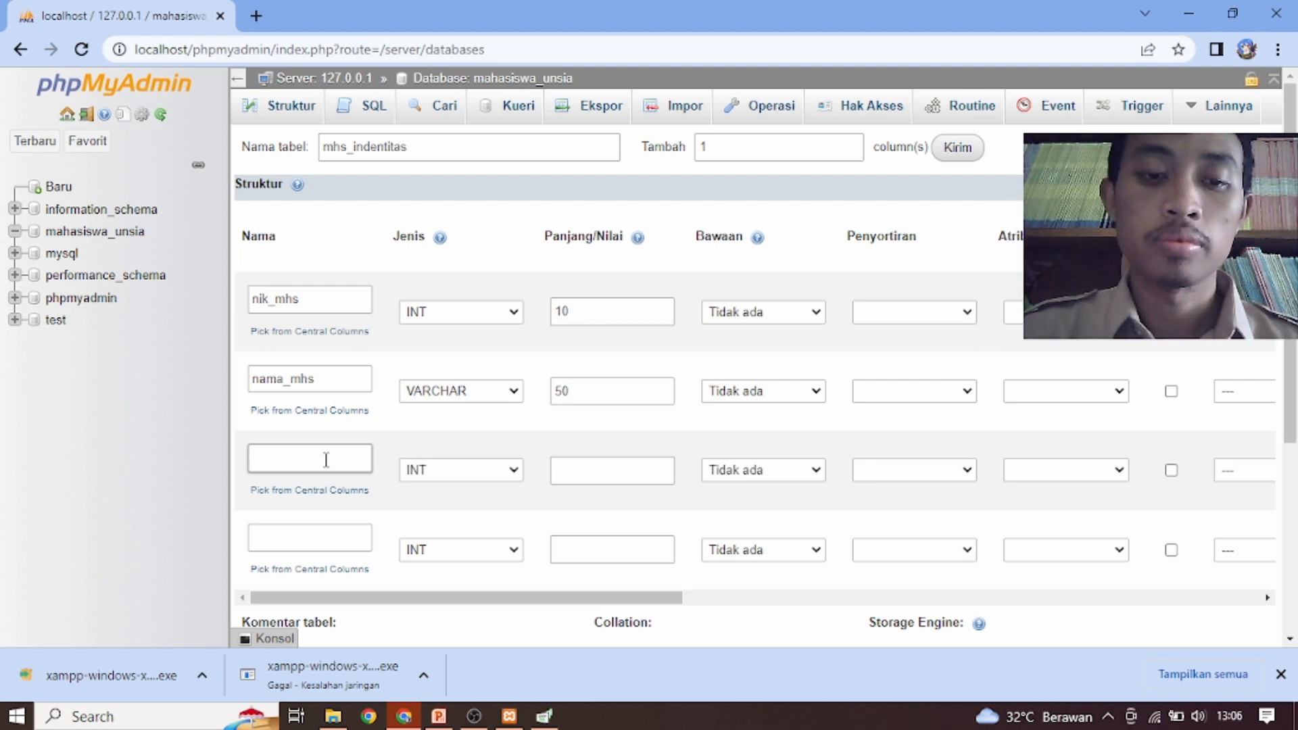
text(te)
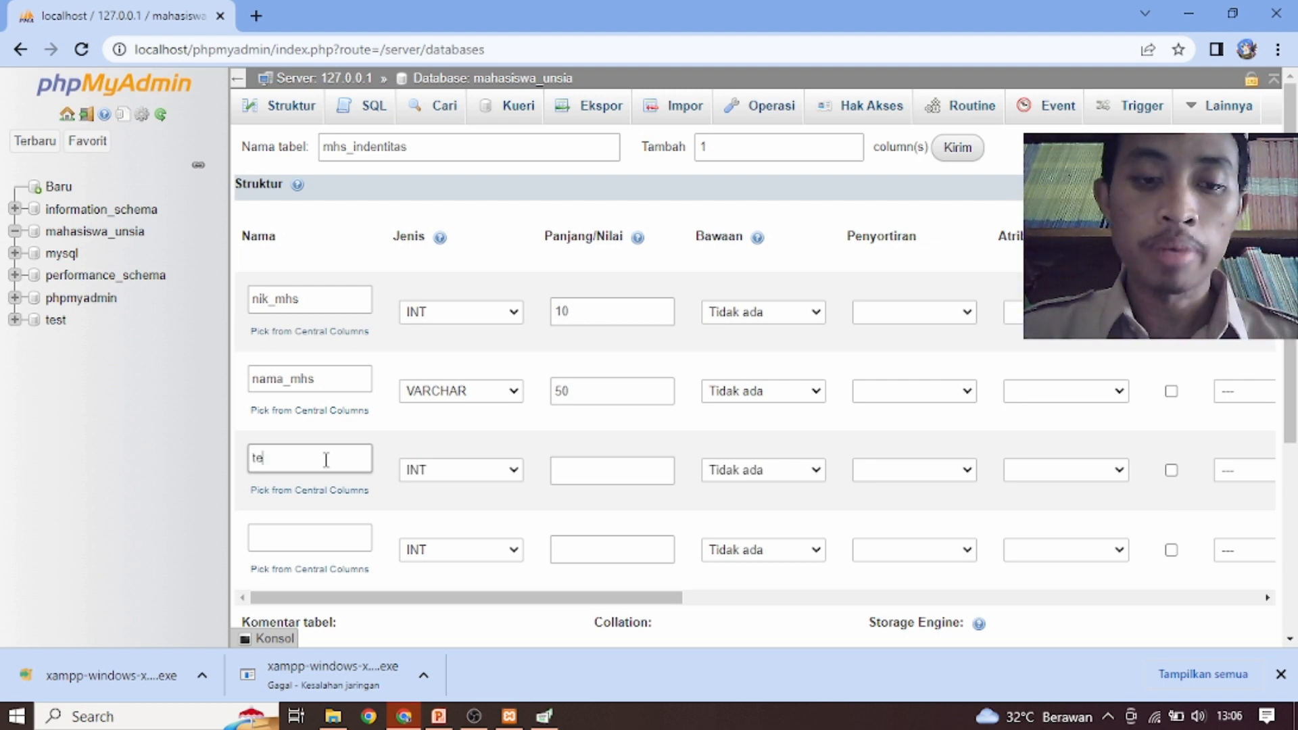
text(m)
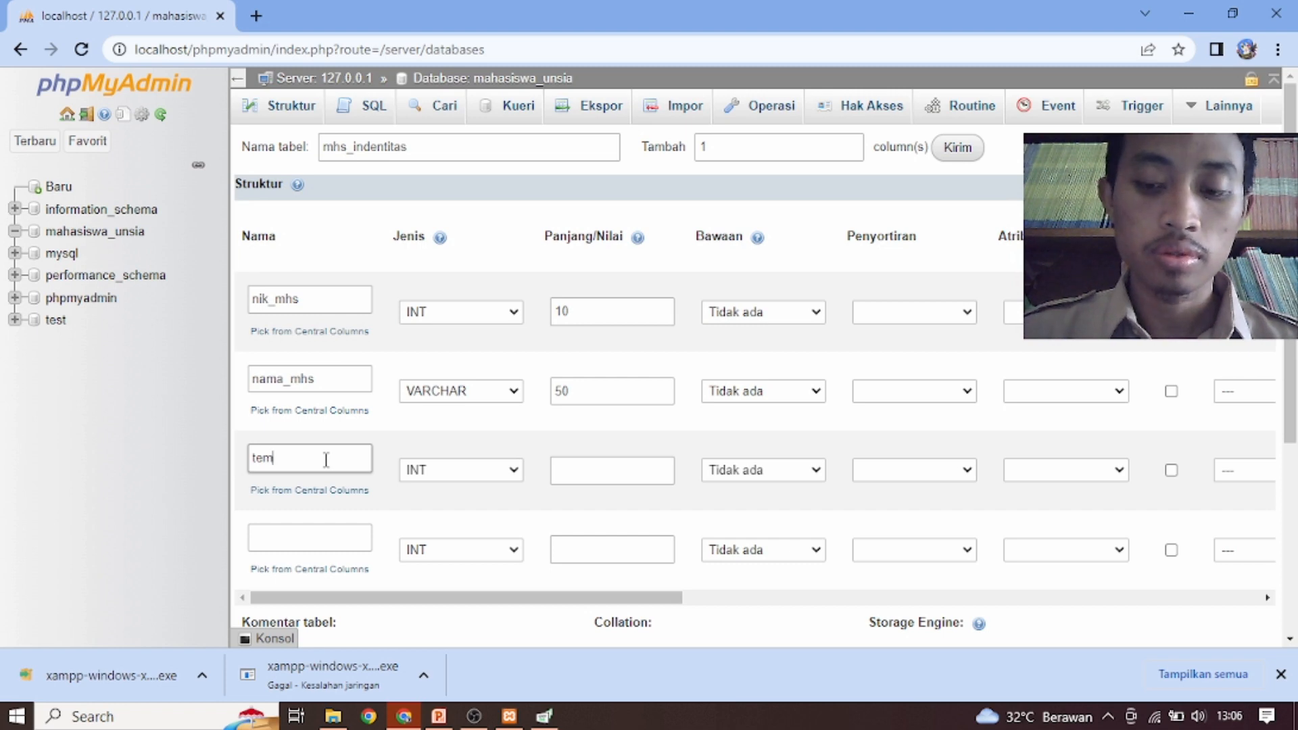
text(pat_lahir)
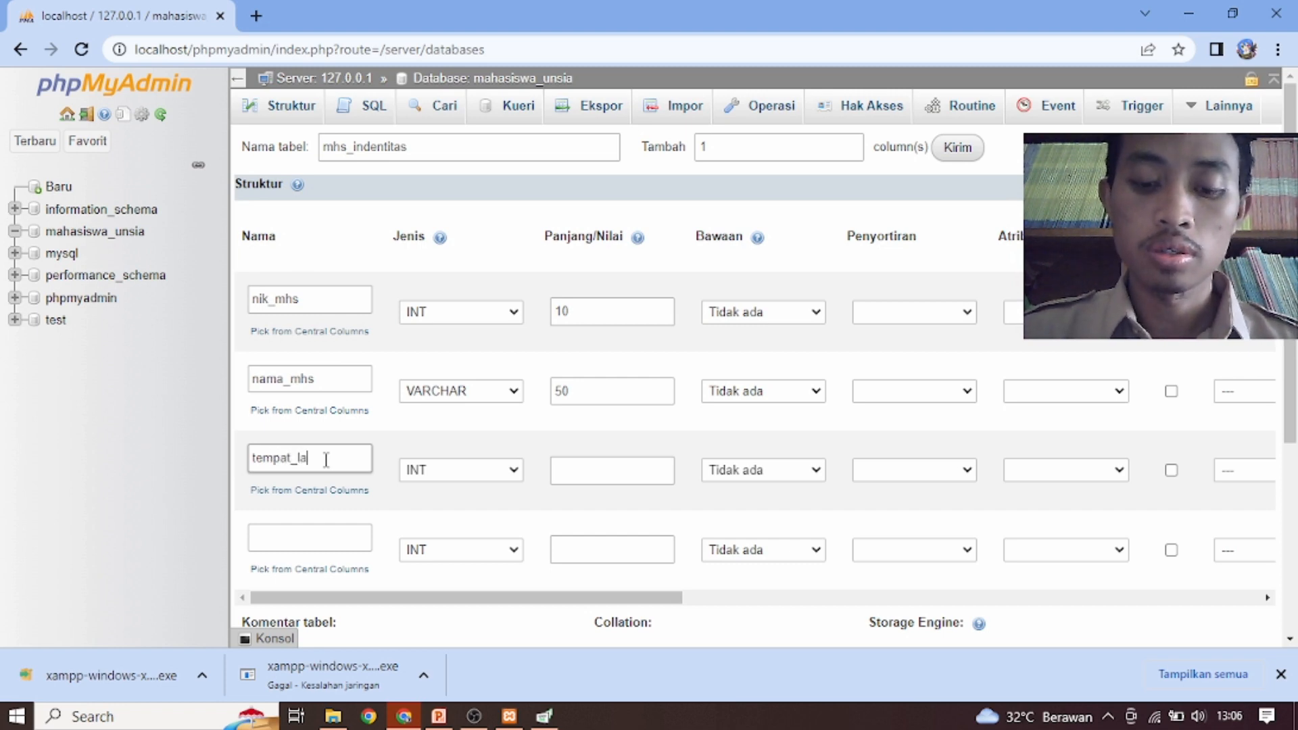
click(514, 471)
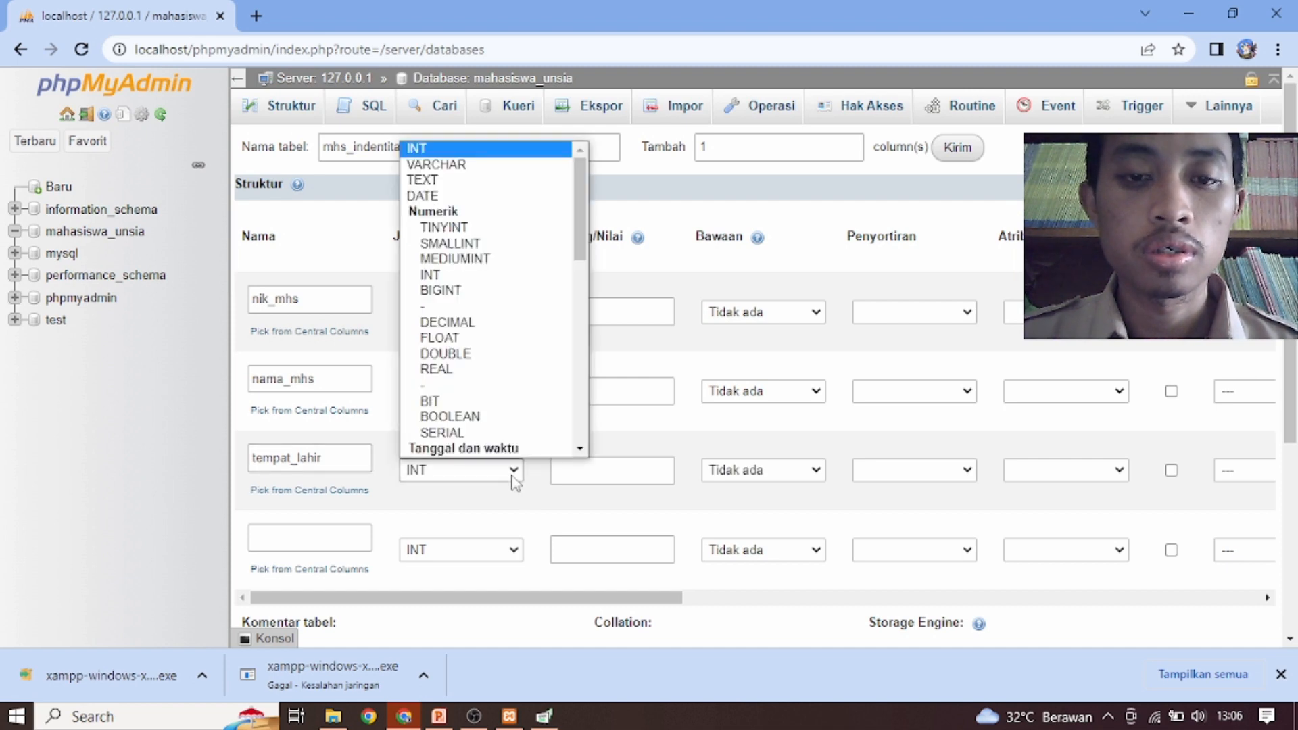
click(419, 148)
click(451, 472)
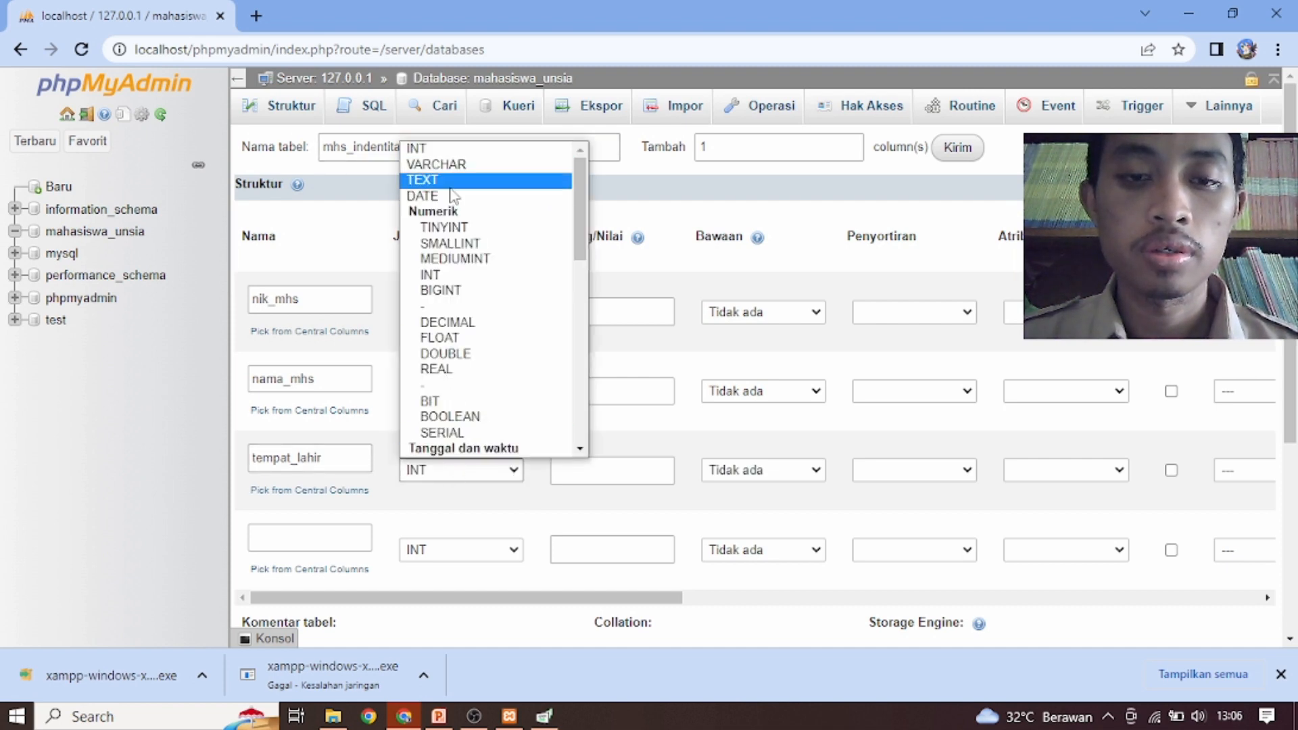
click(446, 161)
click(584, 471)
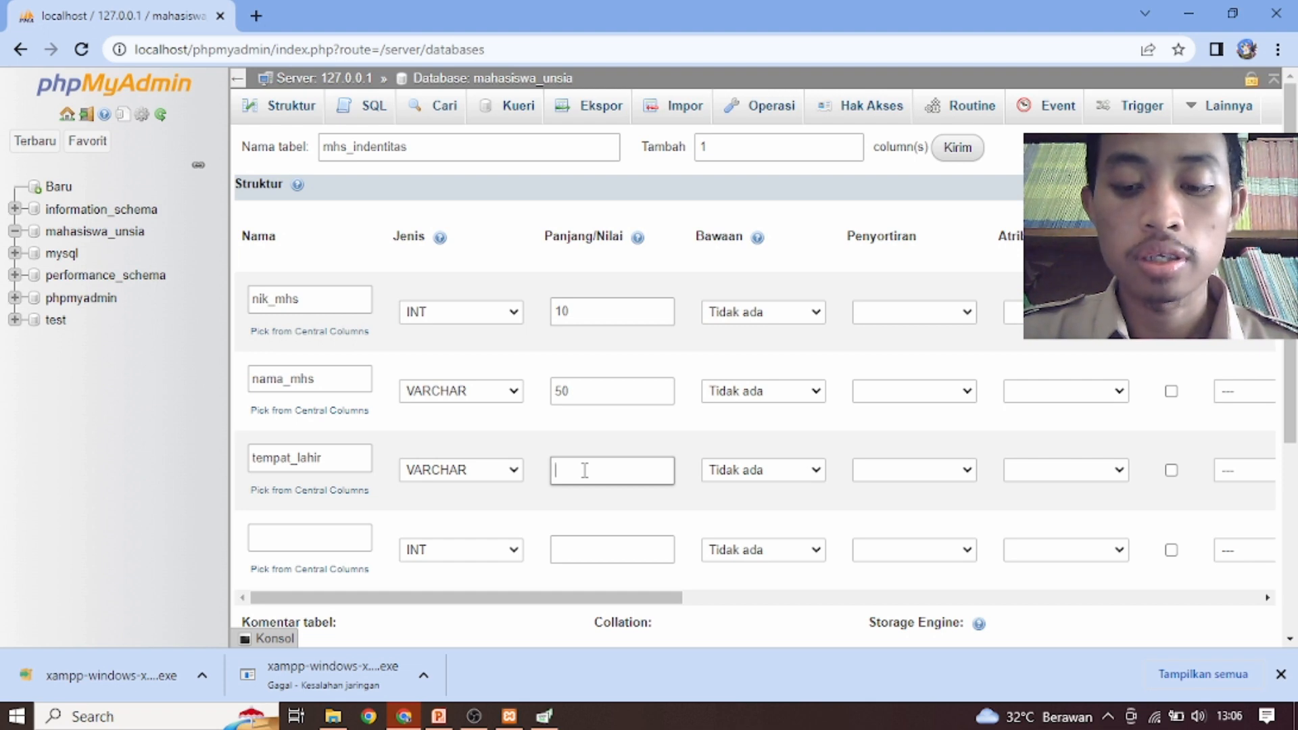
text(10)
Define the fourth column as tanggal_lahir with data type DATE, leaving its length empty
click(327, 536)
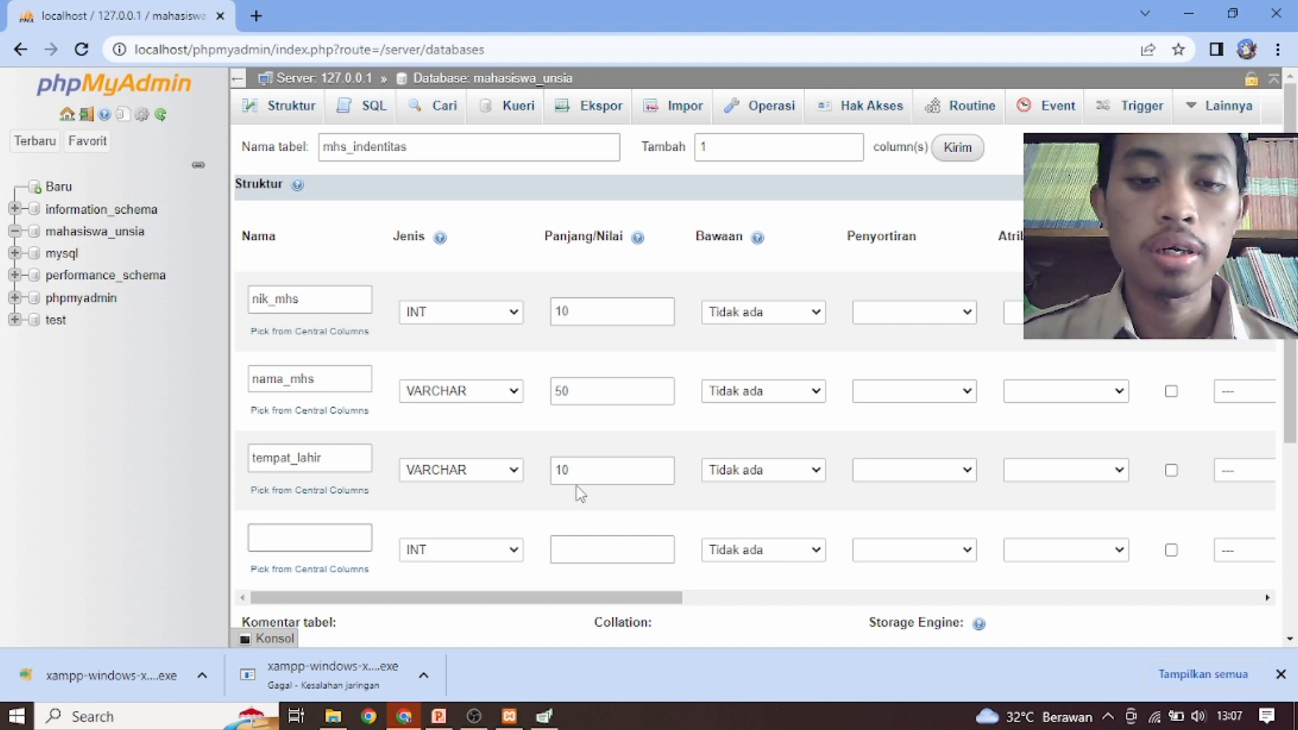
text(tanggak)
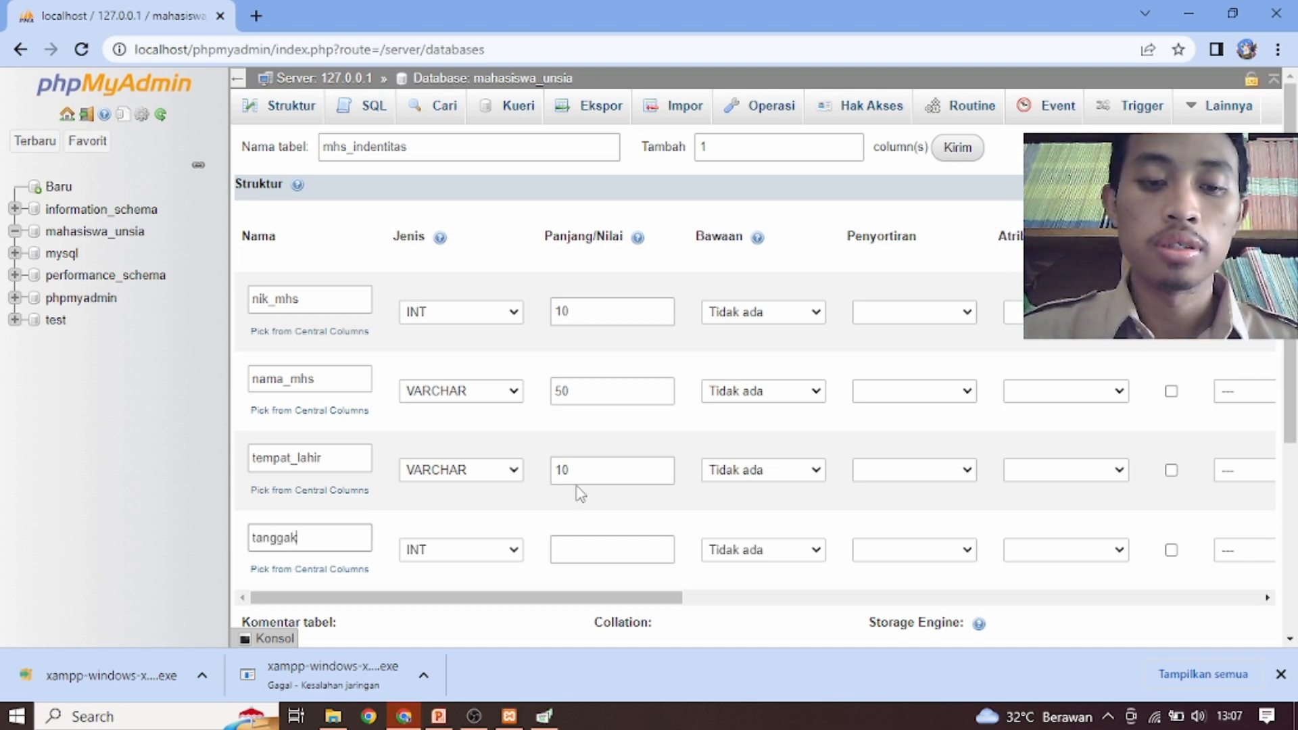
key(BackSpace)
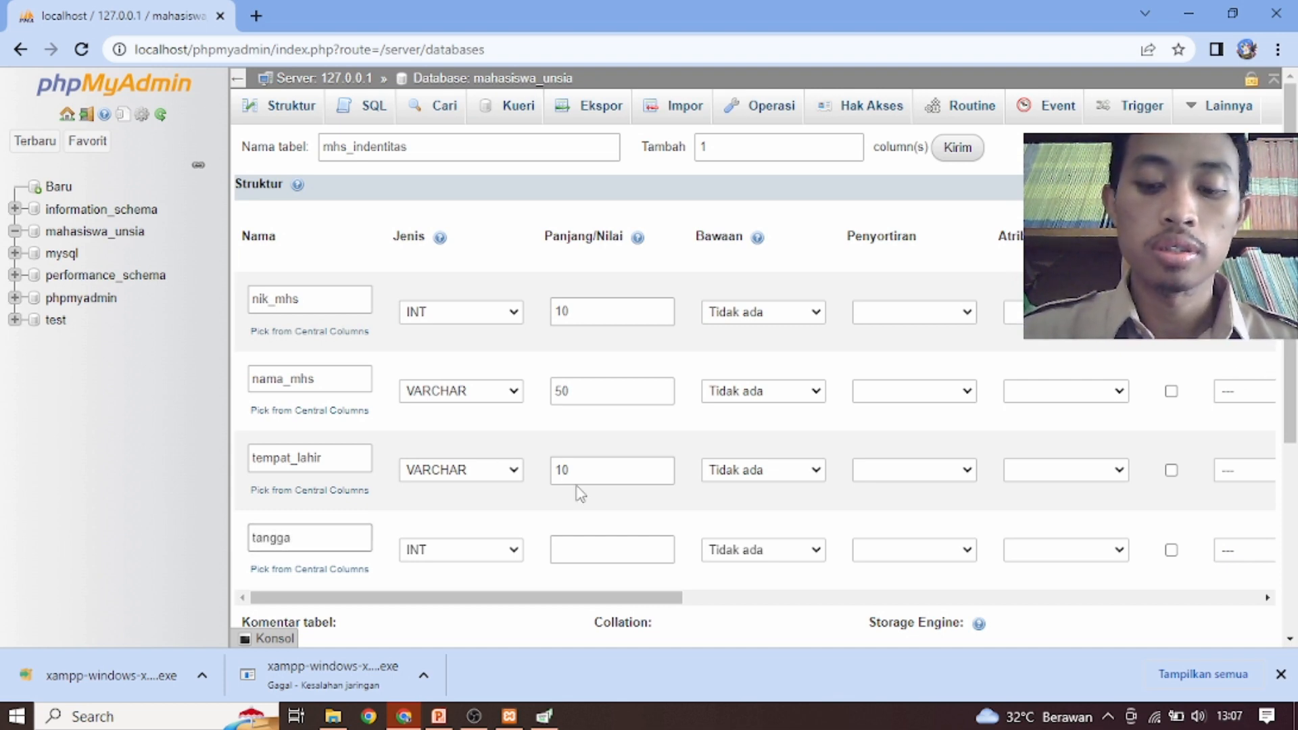
text(l_lahir)
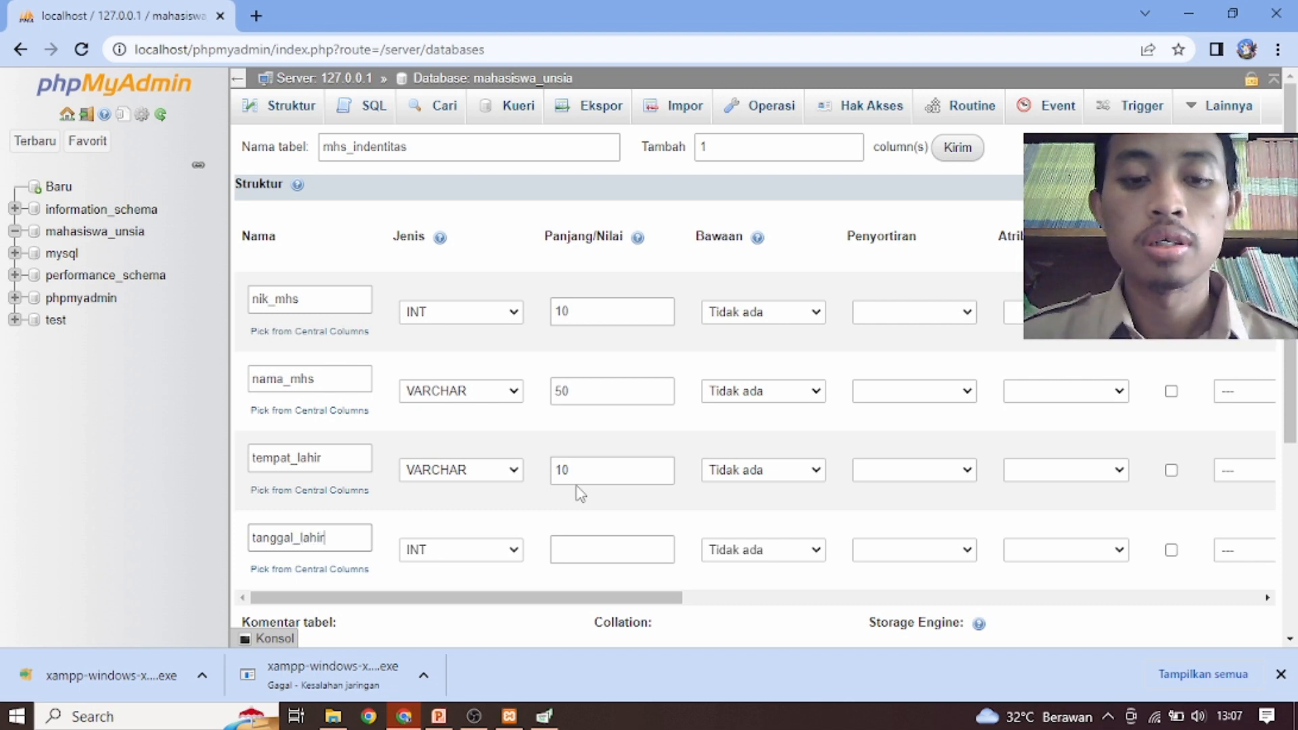
click(475, 551)
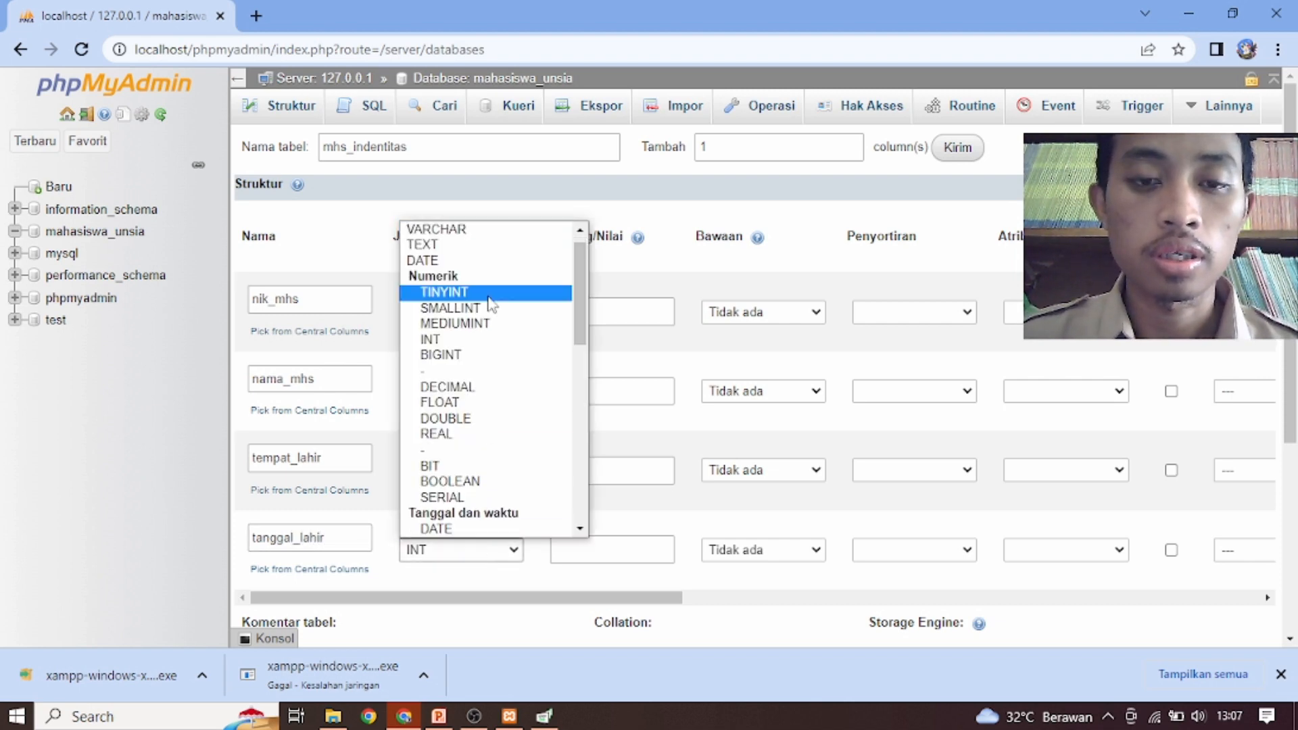
click(460, 263)
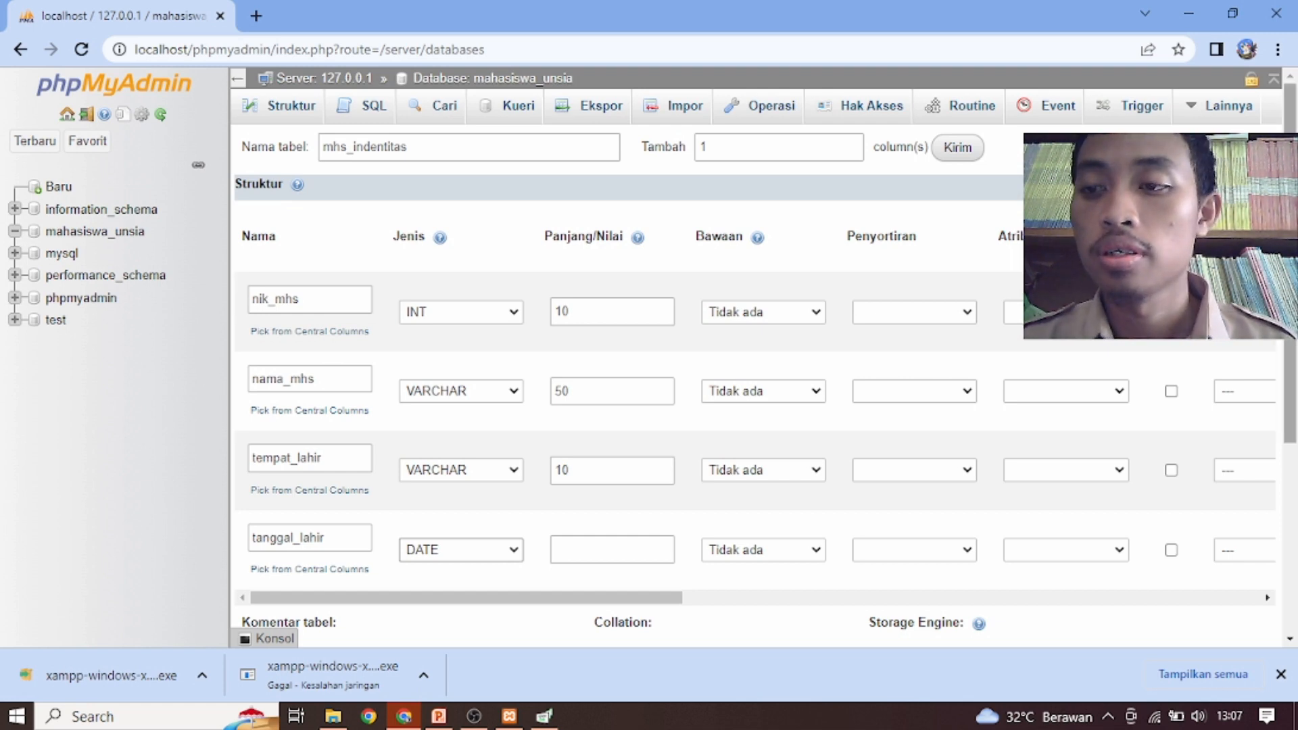
Add 1 more column row to the mhs_indentitas table definition
scroll(755, 403, down, 3)
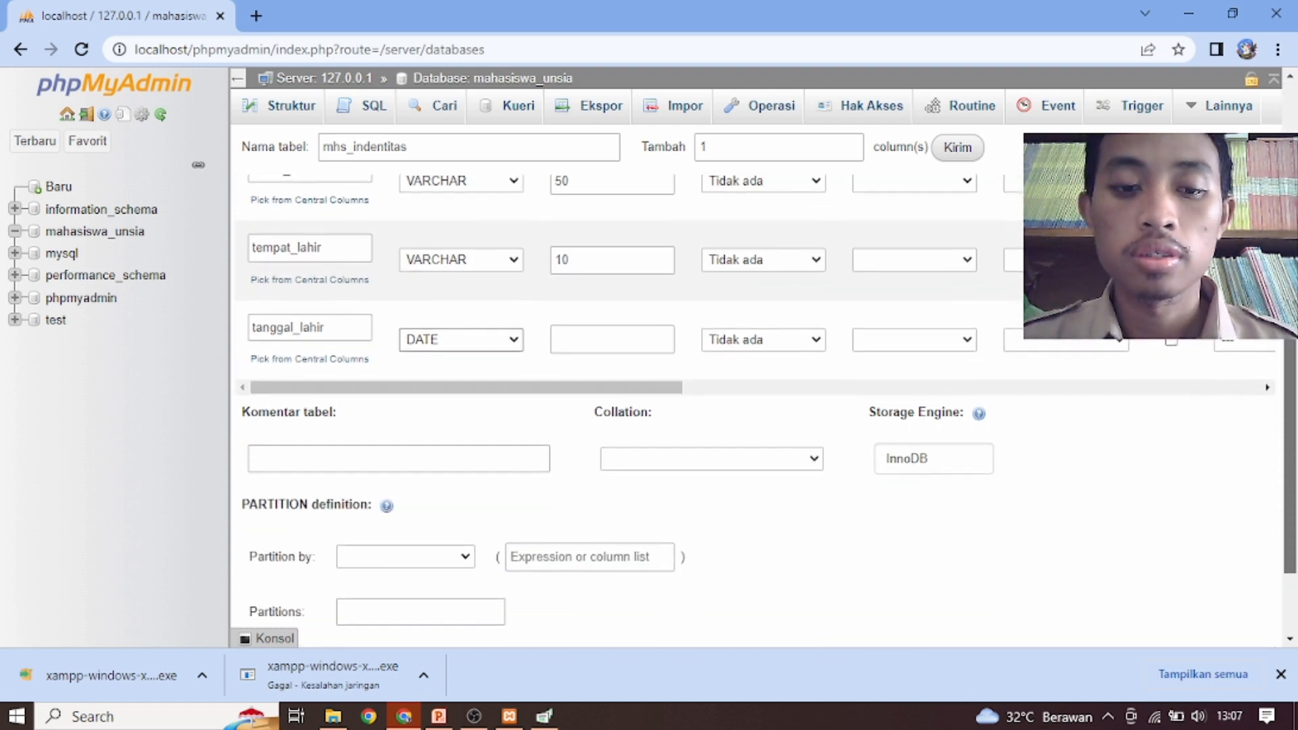
scroll(755, 403, up, 3)
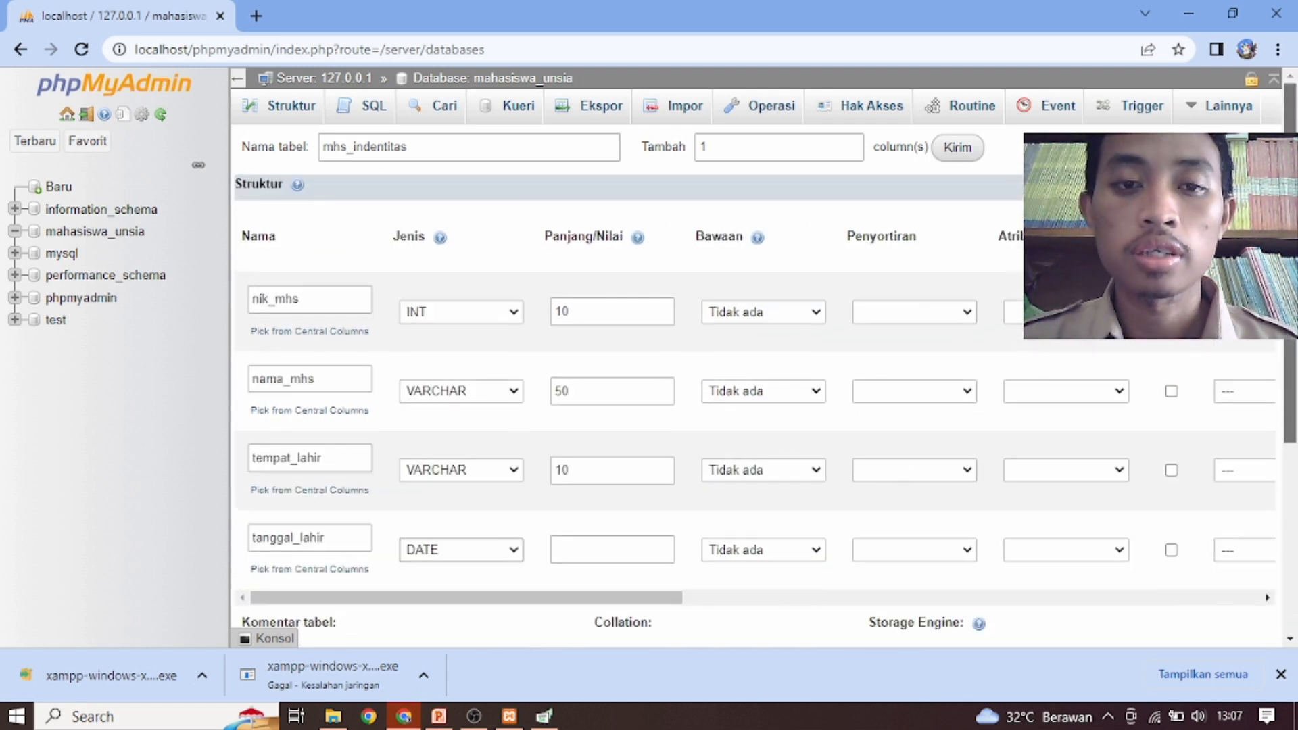
click(960, 150)
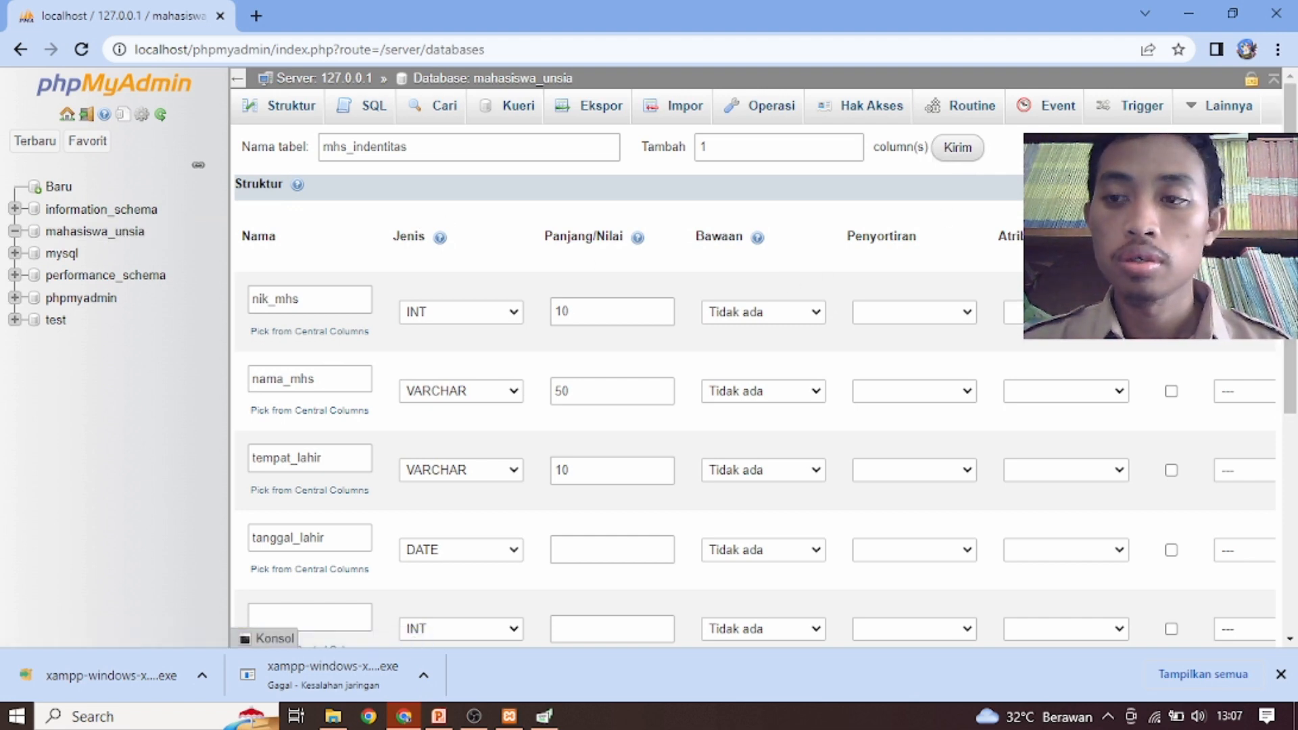
key(alt+Tab)
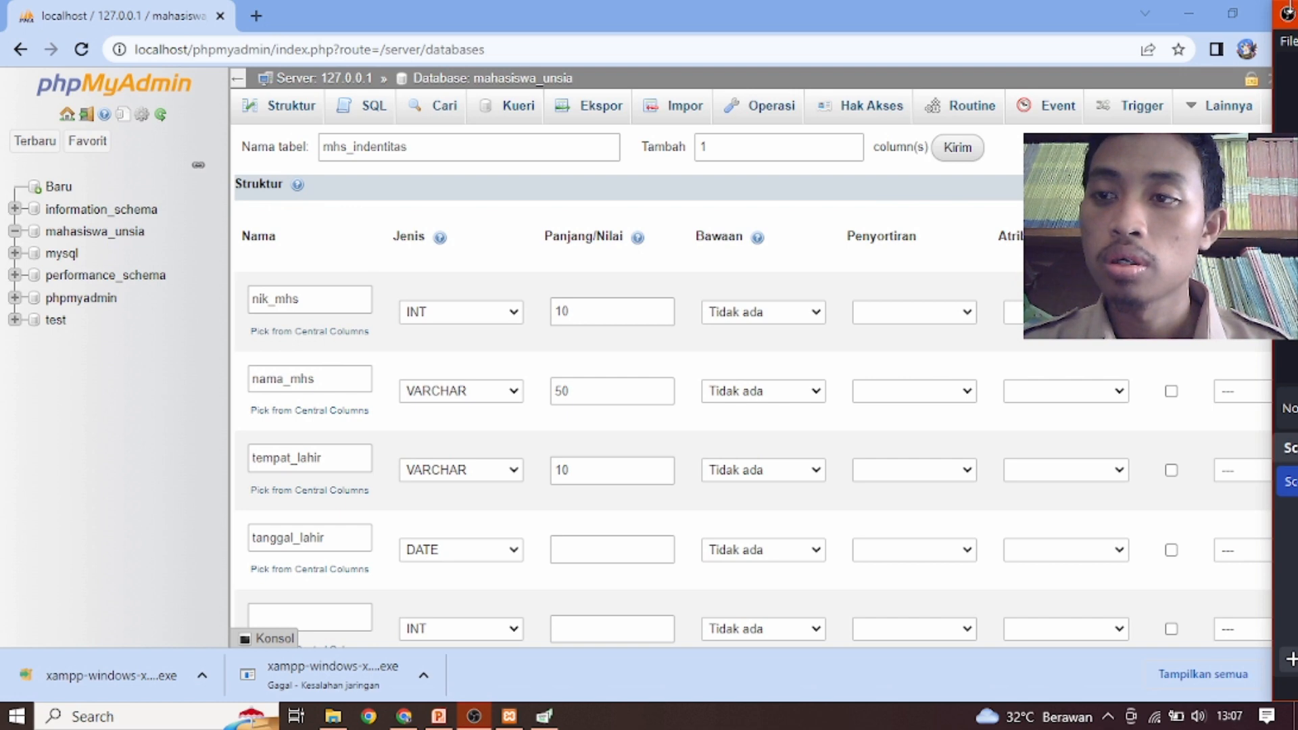
drag(1281, 15, 1296, 18)
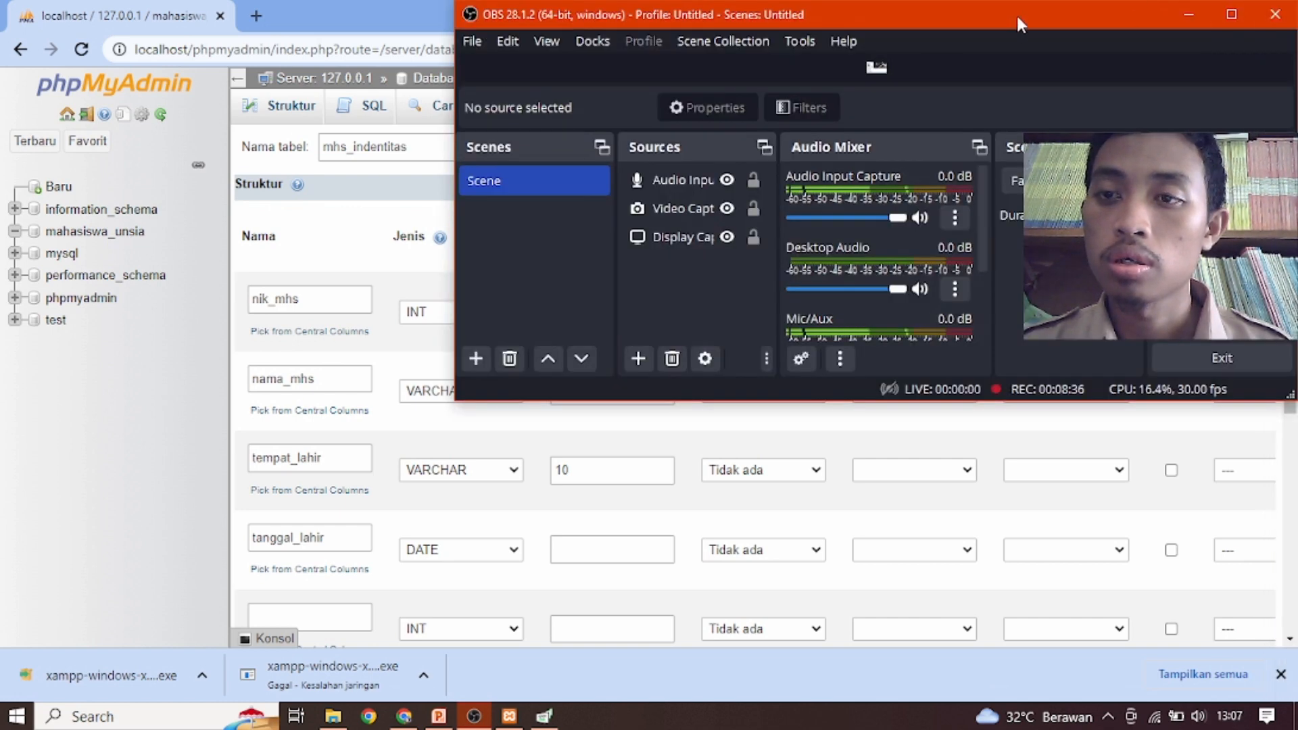
drag(1017, 17, 1297, 22)
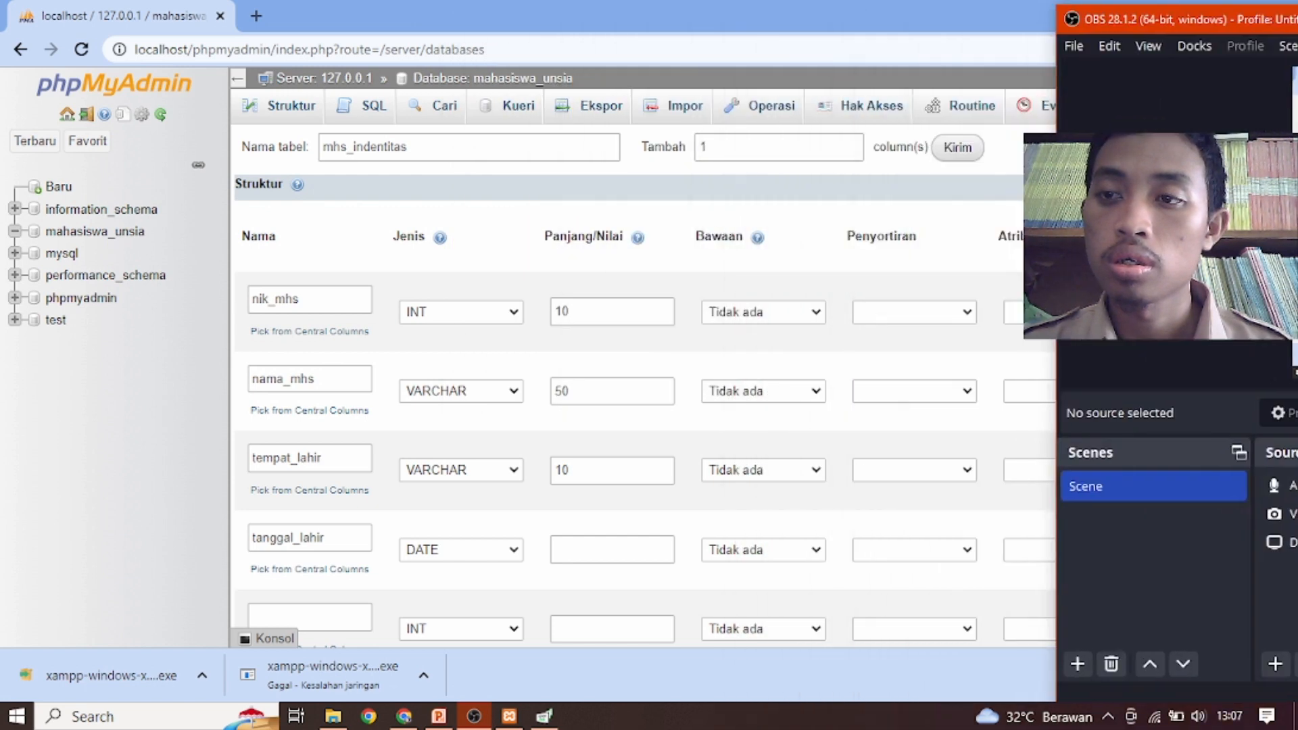
drag(1080, 15, 1297, 34)
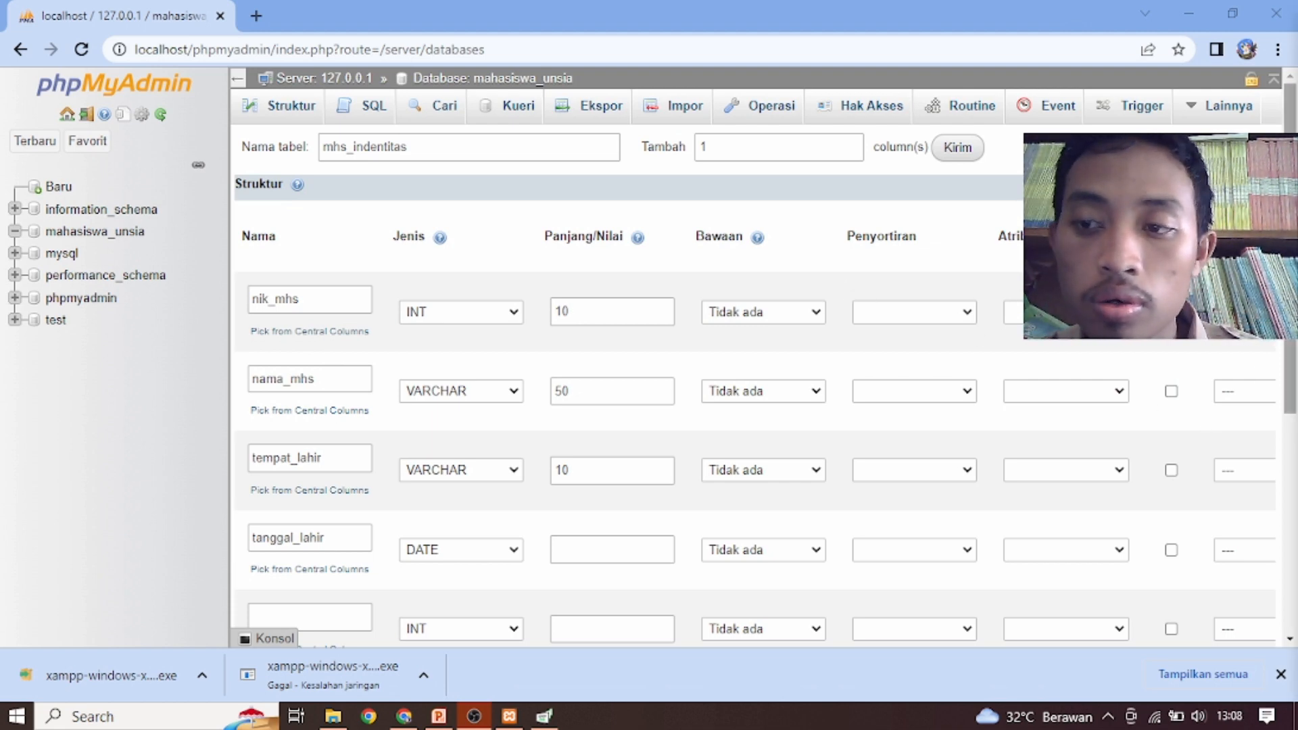
Define the fifth column as Alamat with data type VARCHAR and length 50
scroll(1198, 433, down, 3)
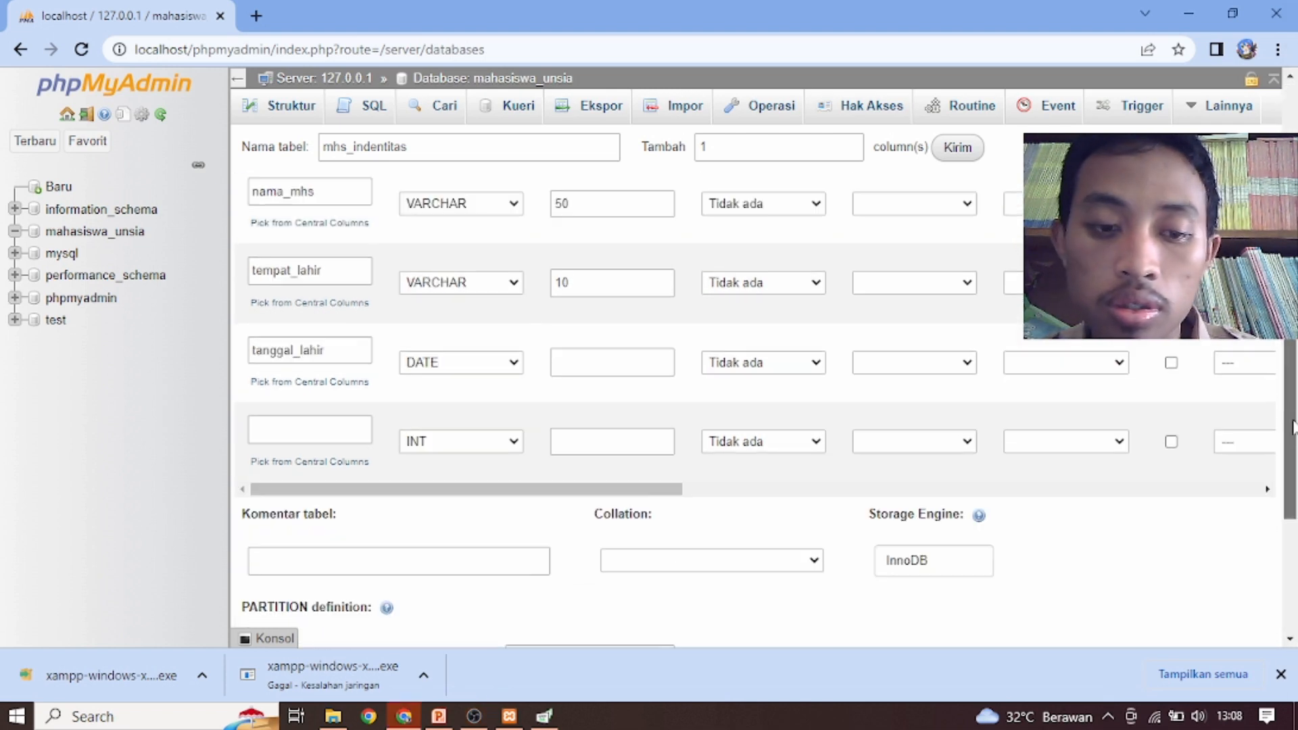
click(292, 436)
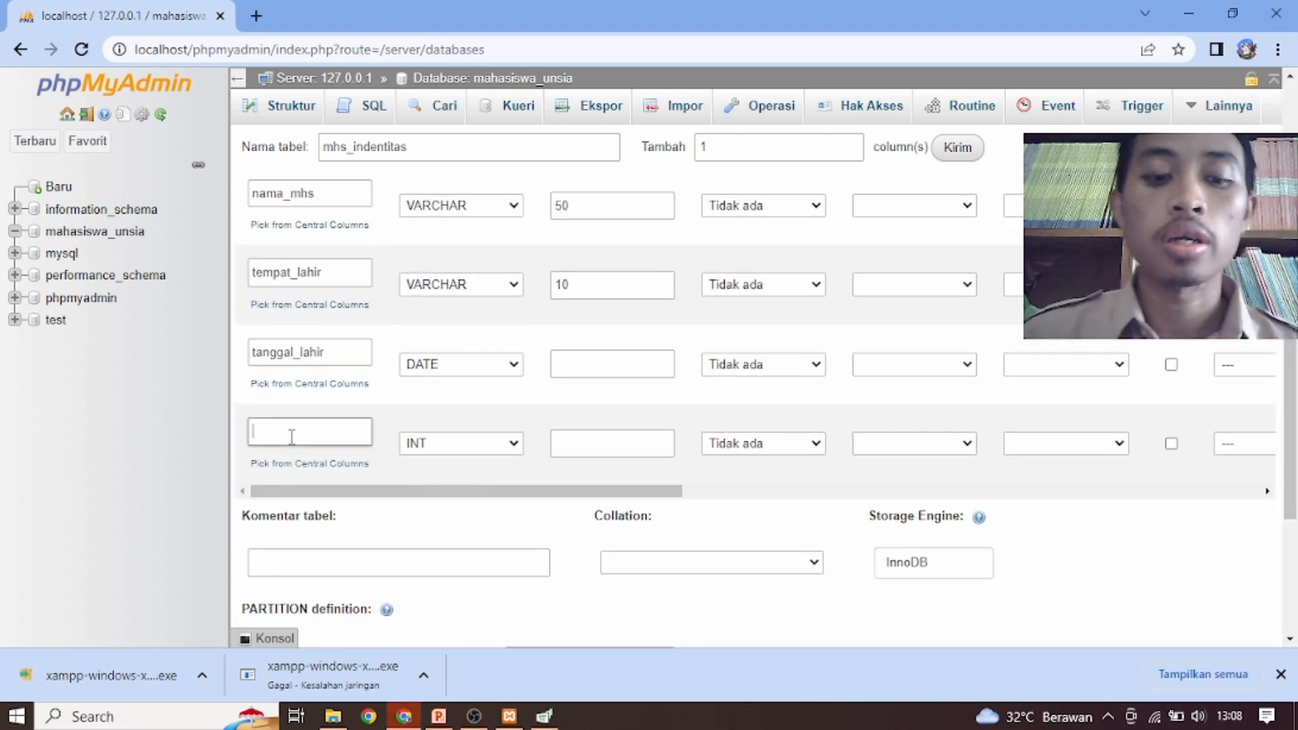
text(Alamat)
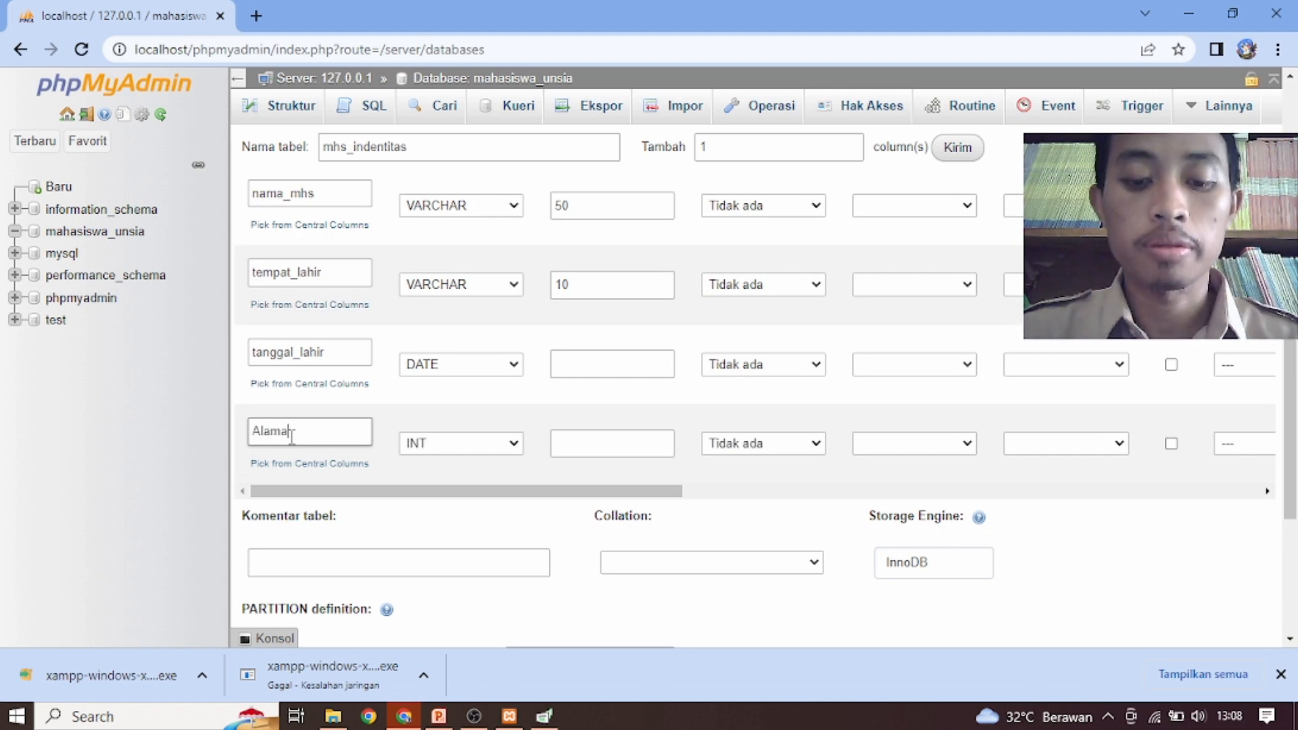
click(432, 452)
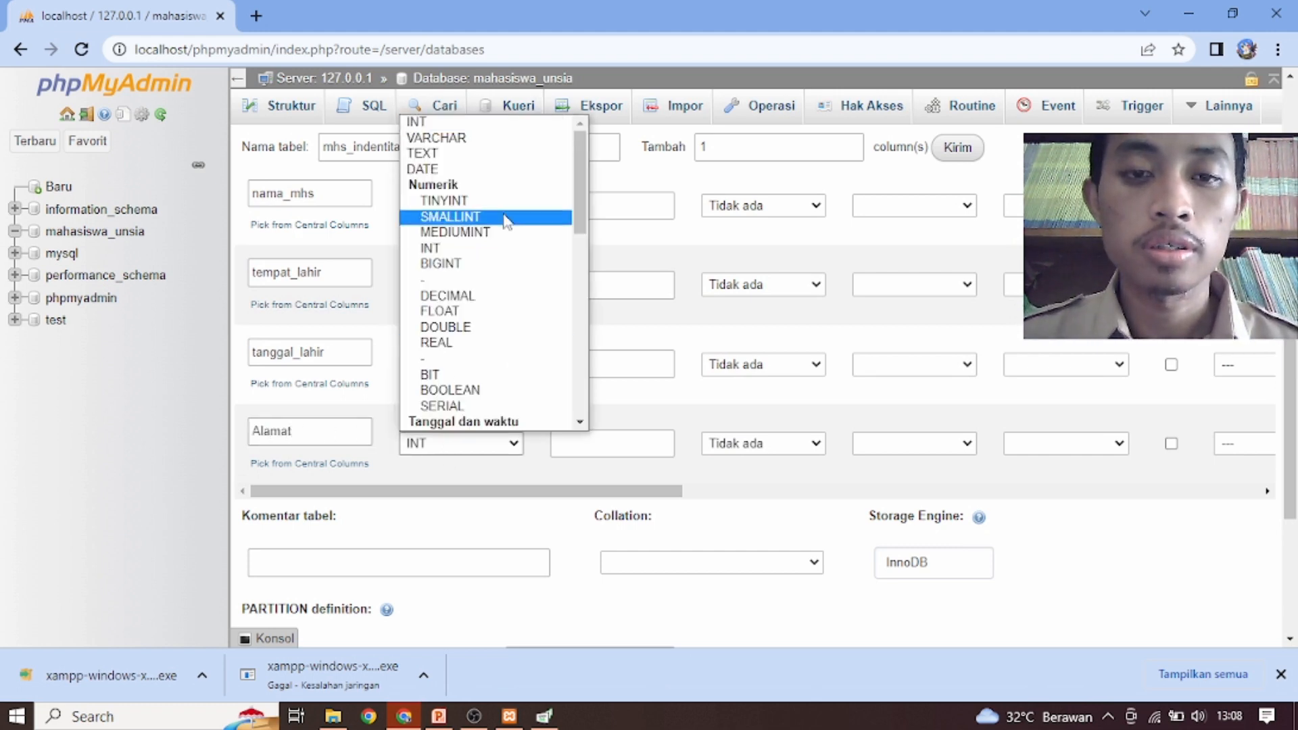
click(493, 139)
click(638, 450)
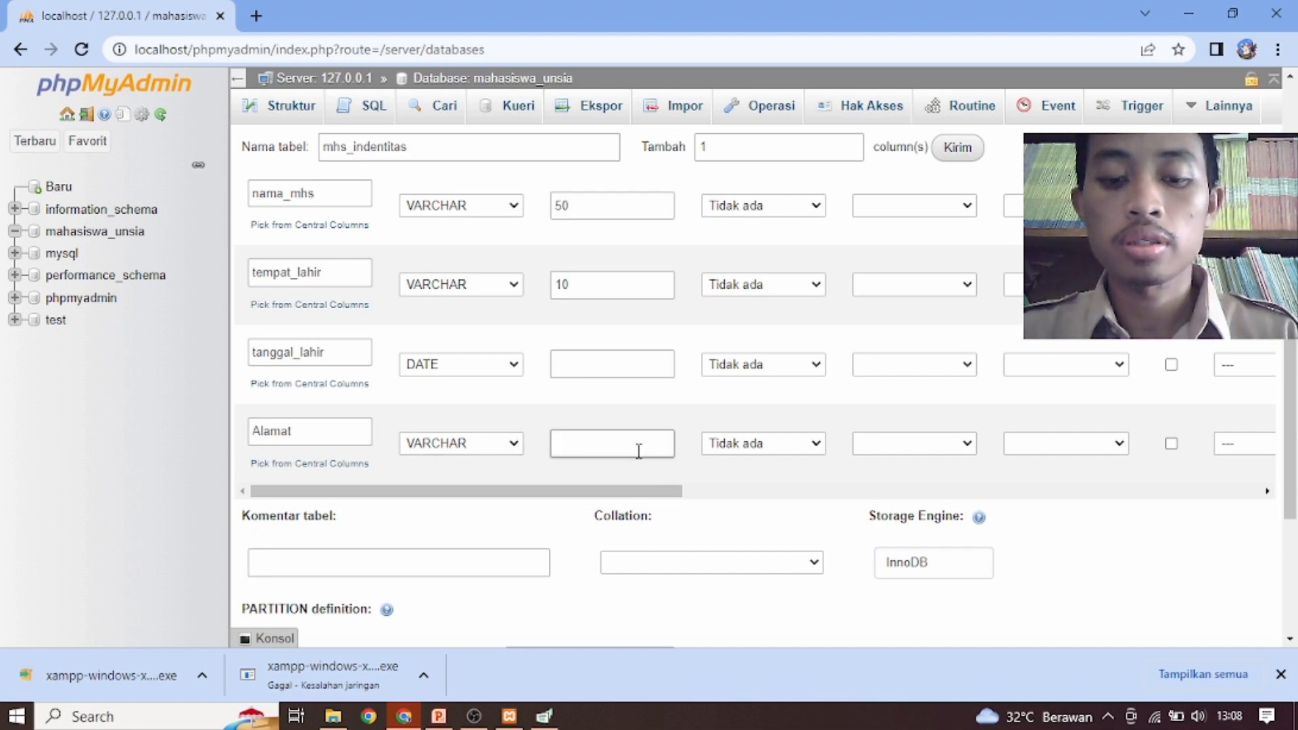
text(50)
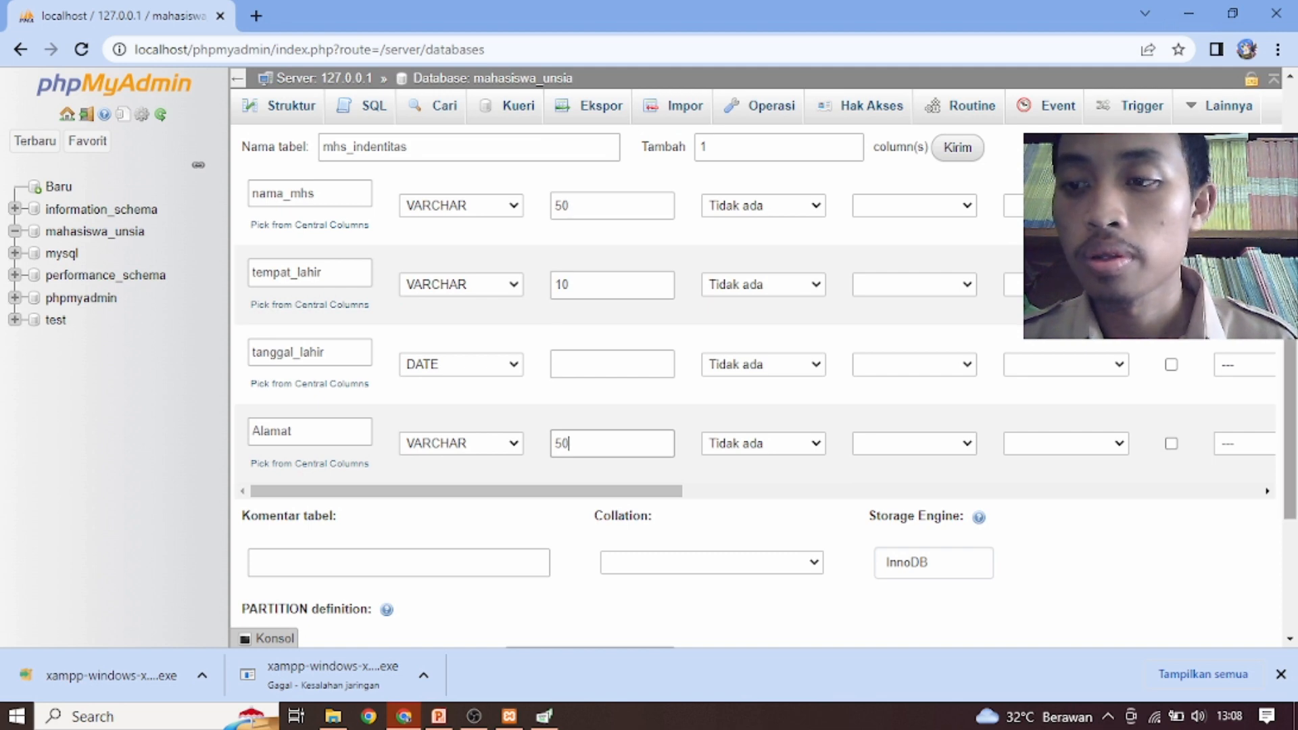
Save the mhs_indentitas table definition and switch to the PowerPoint presentation
scroll(764, 406, down, 3)
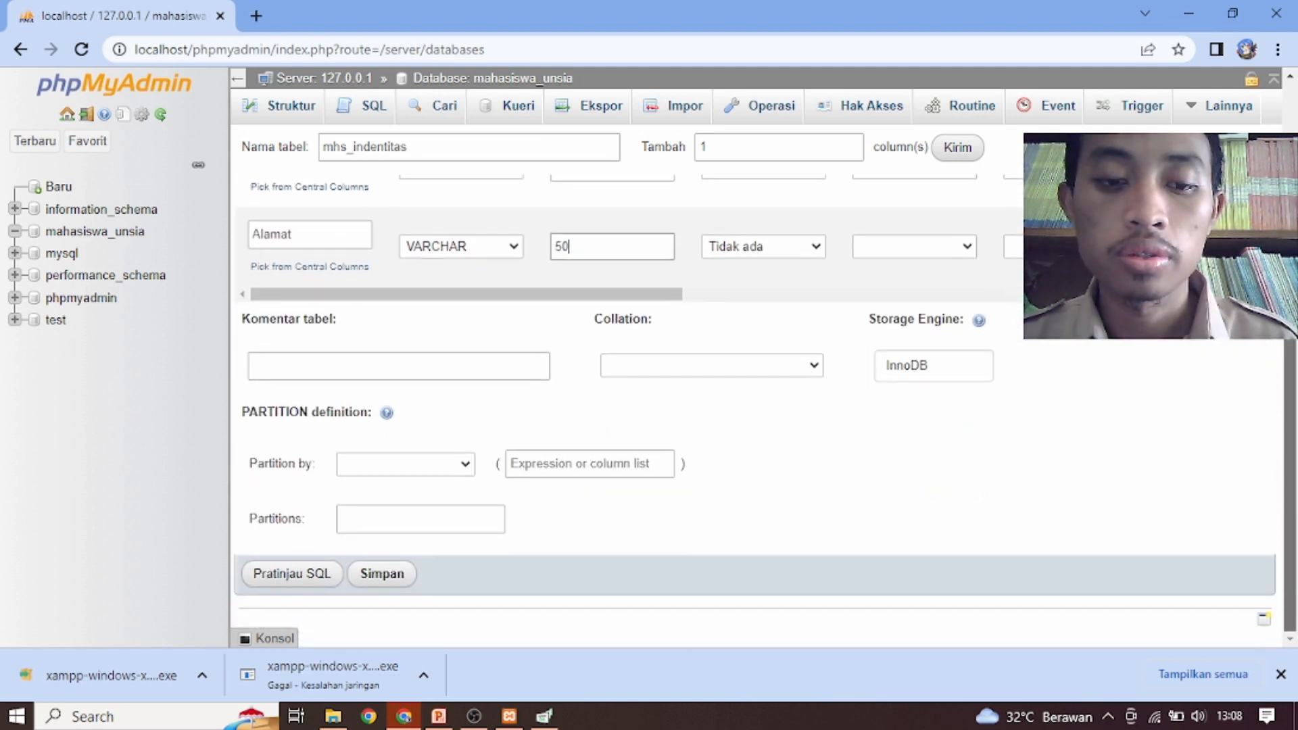
scroll(764, 406, up, 1)
scroll(763, 405, down, 1)
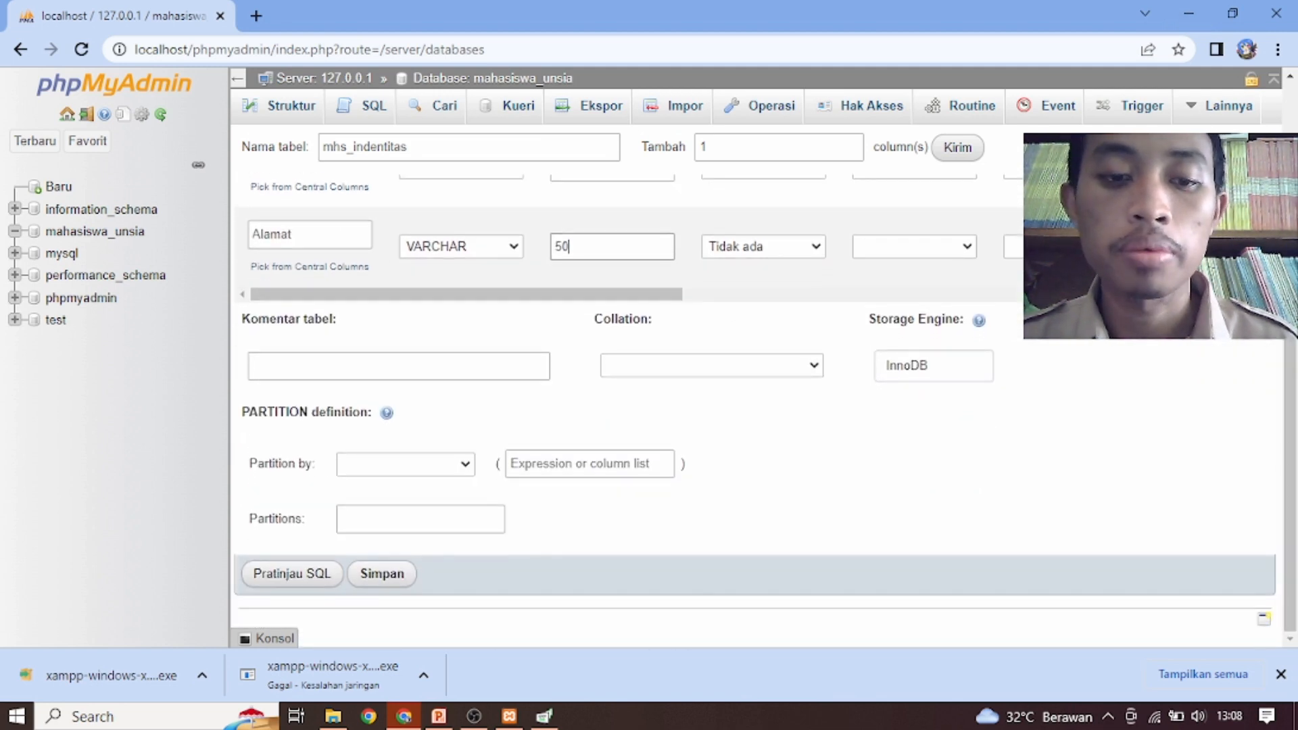
click(401, 574)
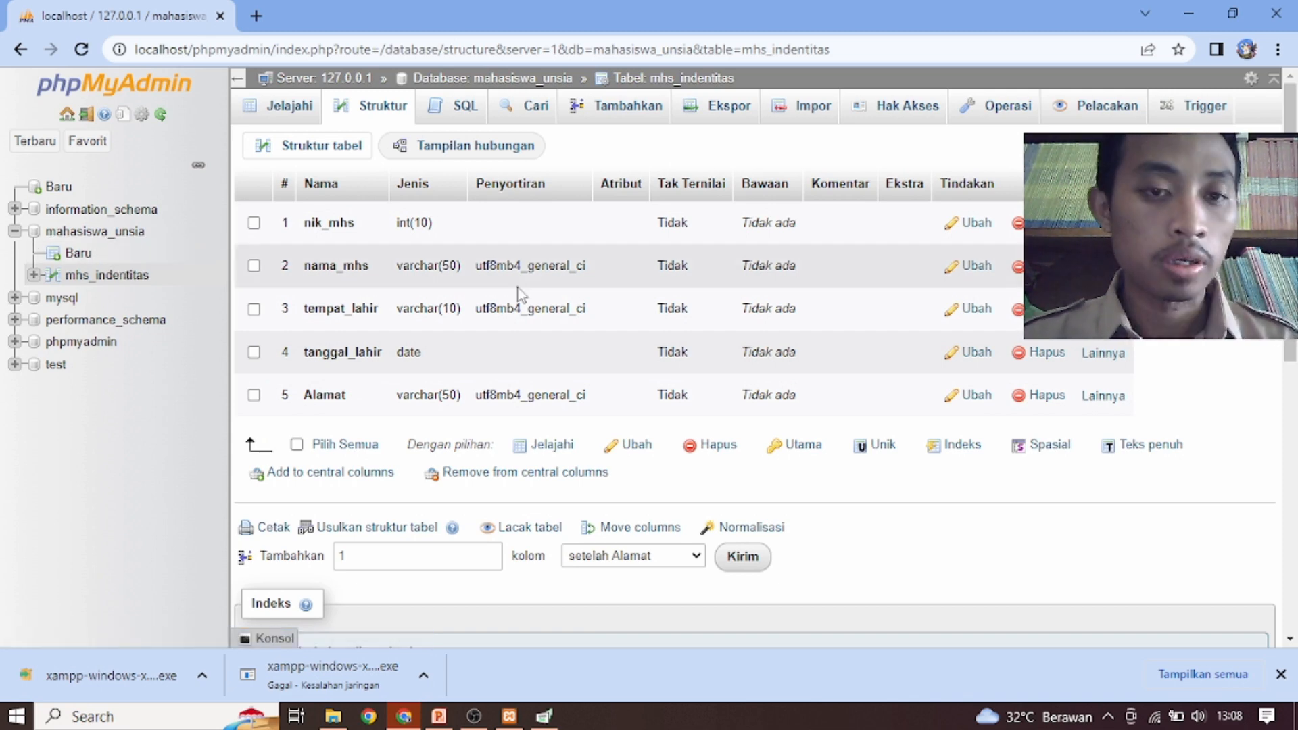
click(451, 718)
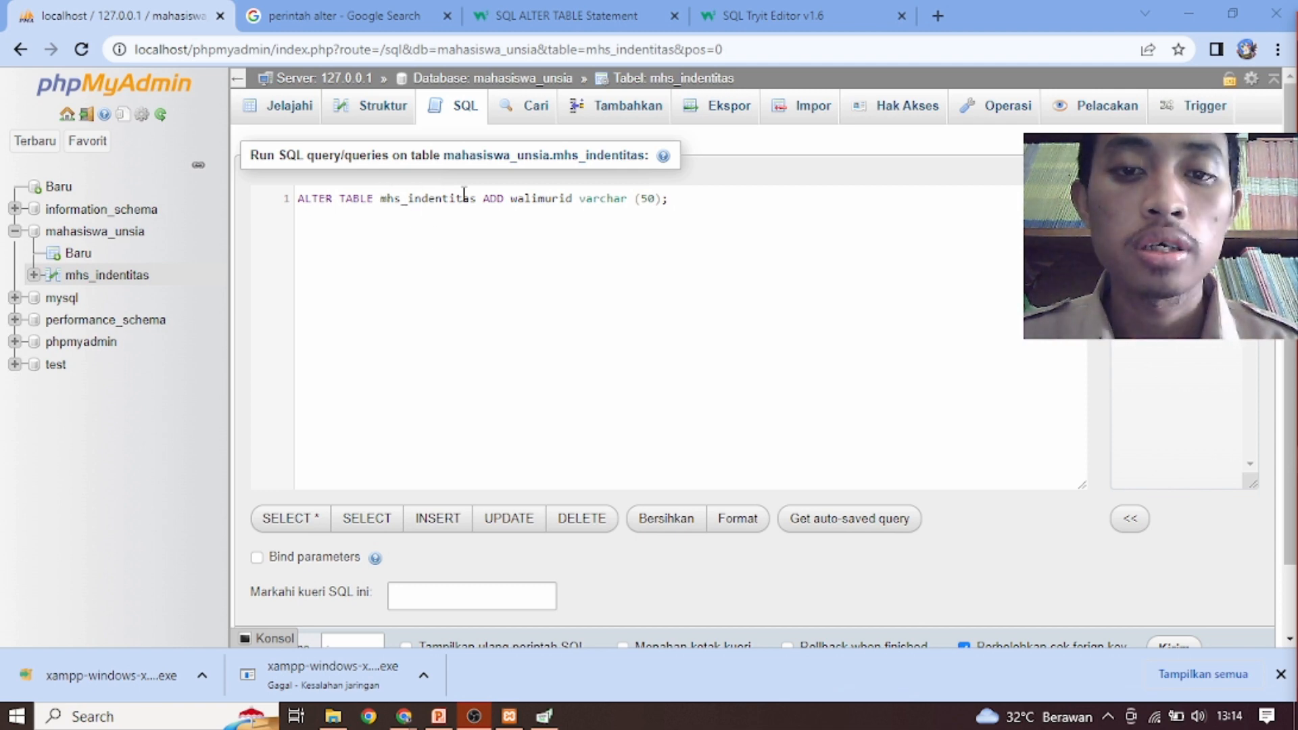
Change the new column's name in the ALTER TABLE query to wali_murid by inserting an underscore
click(517, 200)
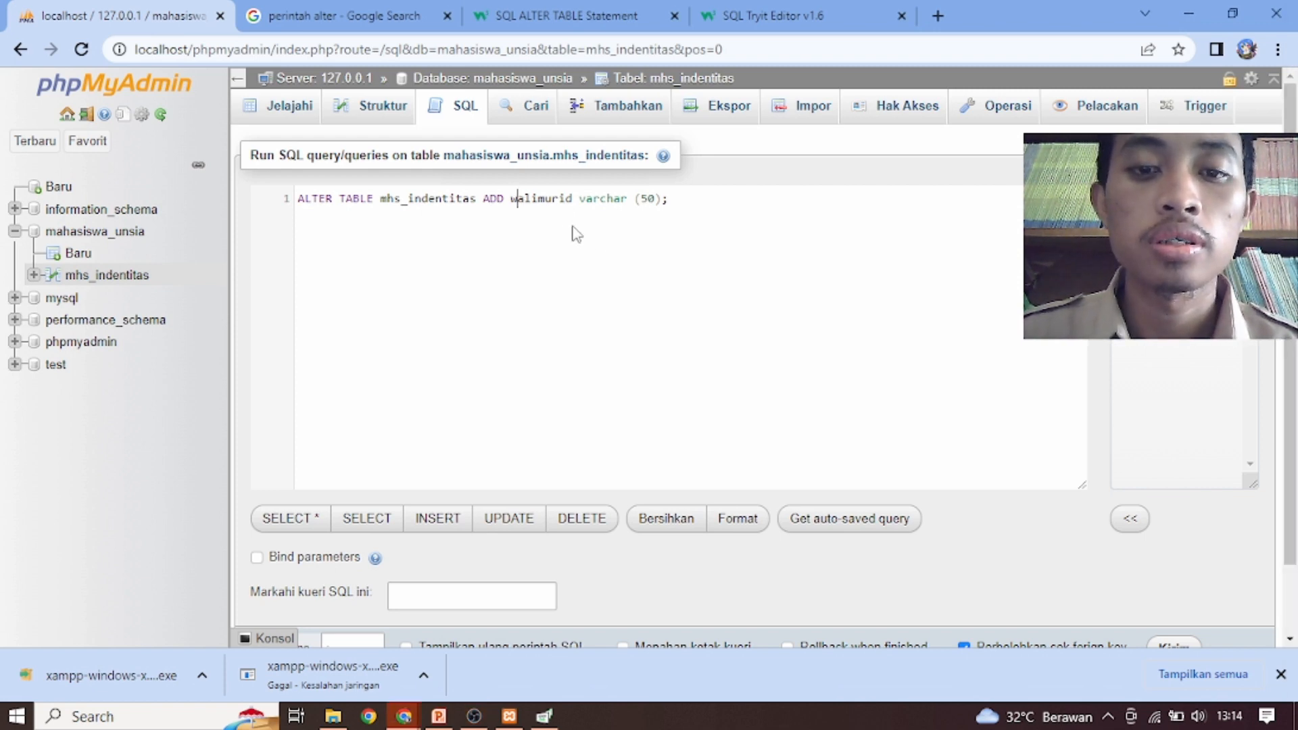
key(Right)
key(Right)
key(Right)
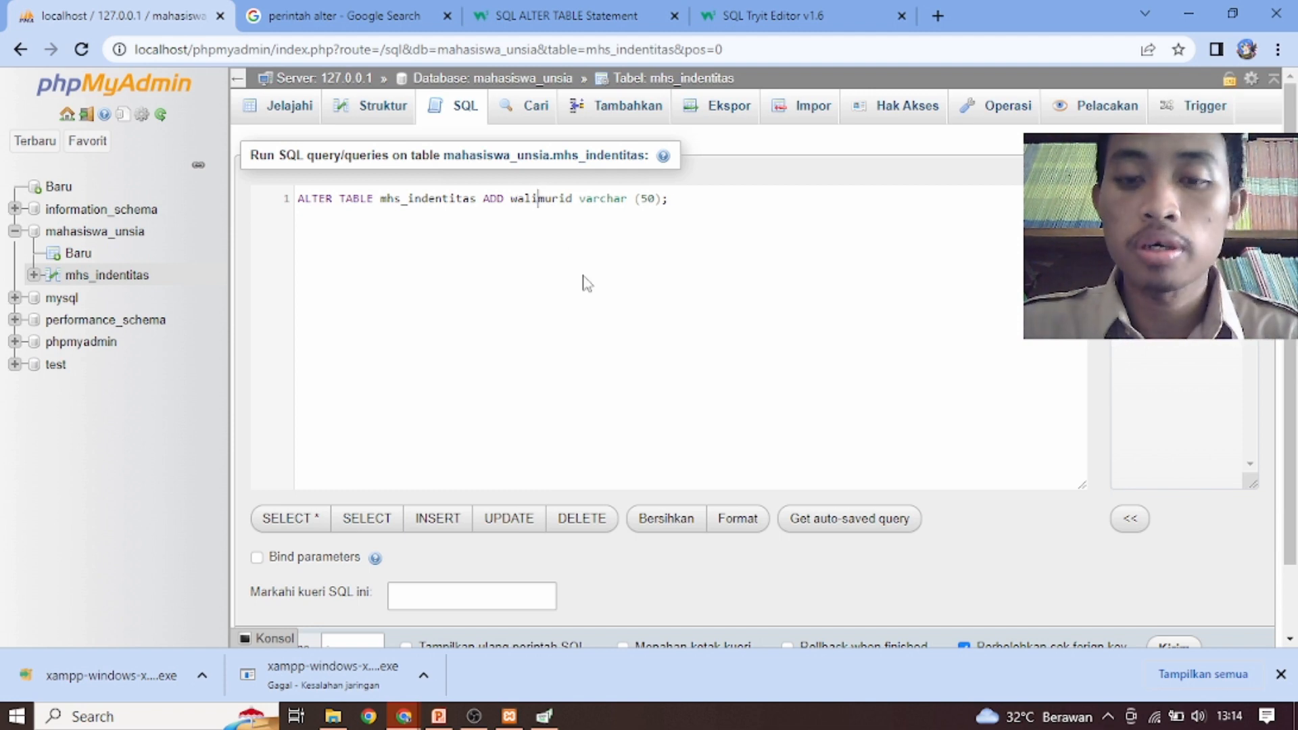
text(_)
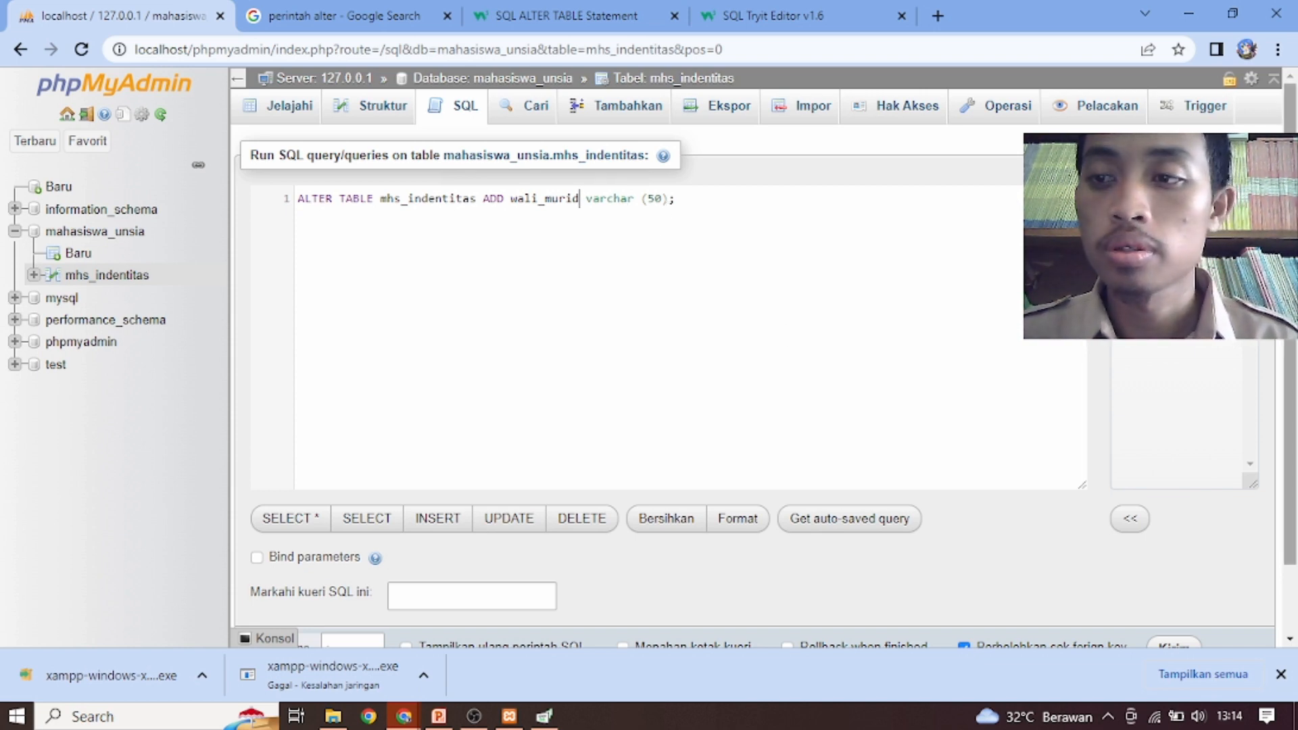
Run the ALTER TABLE query that adds the wali_murid varchar (50) column to mhs_indentitas
scroll(744, 338, down, 1)
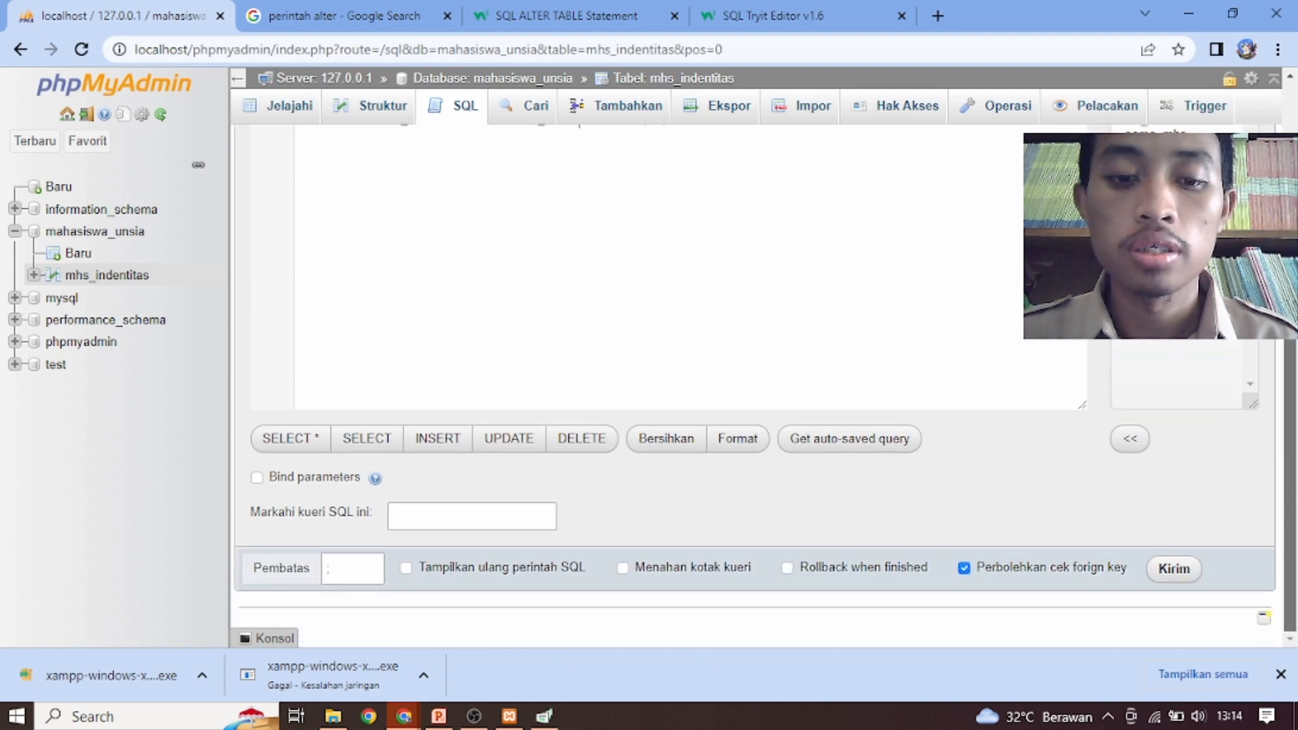
scroll(743, 338, up, 1)
scroll(744, 338, down, 1)
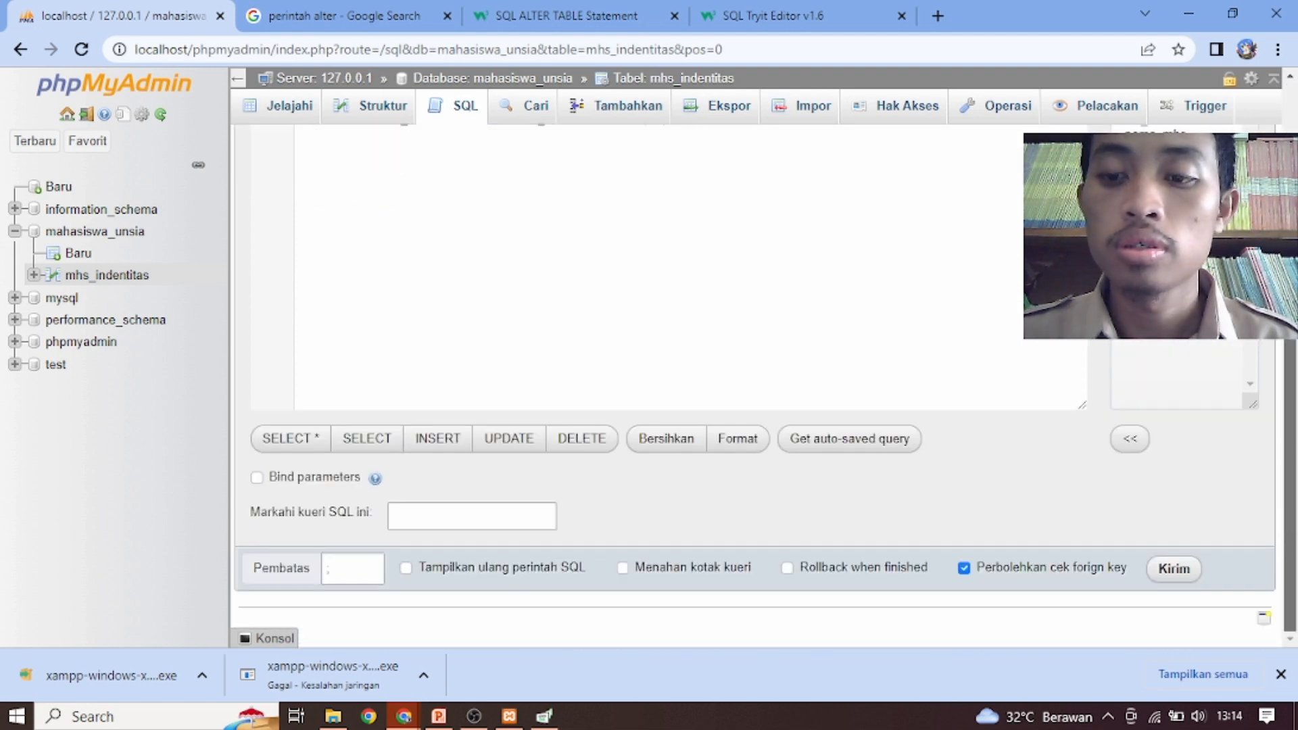
click(1178, 572)
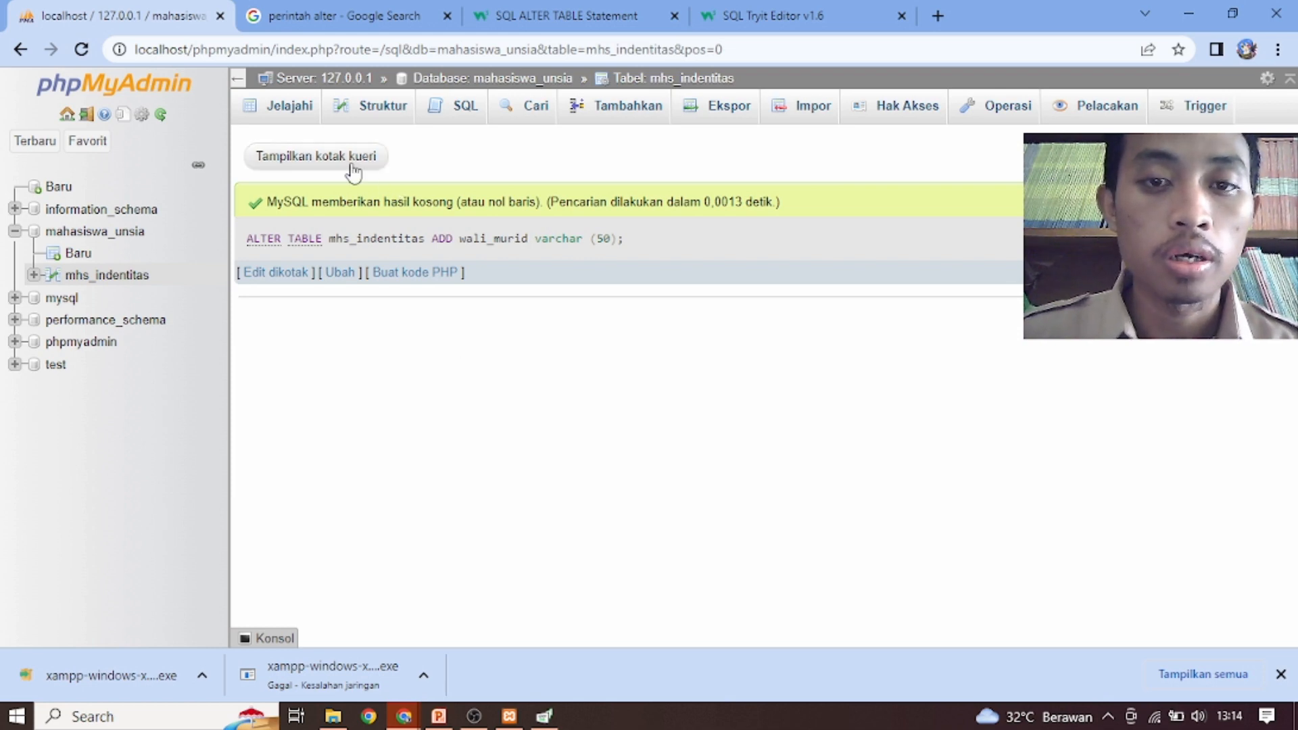
Switch to the PowerPoint presentation to review the slide listing the Data Definition Language commands
click(456, 112)
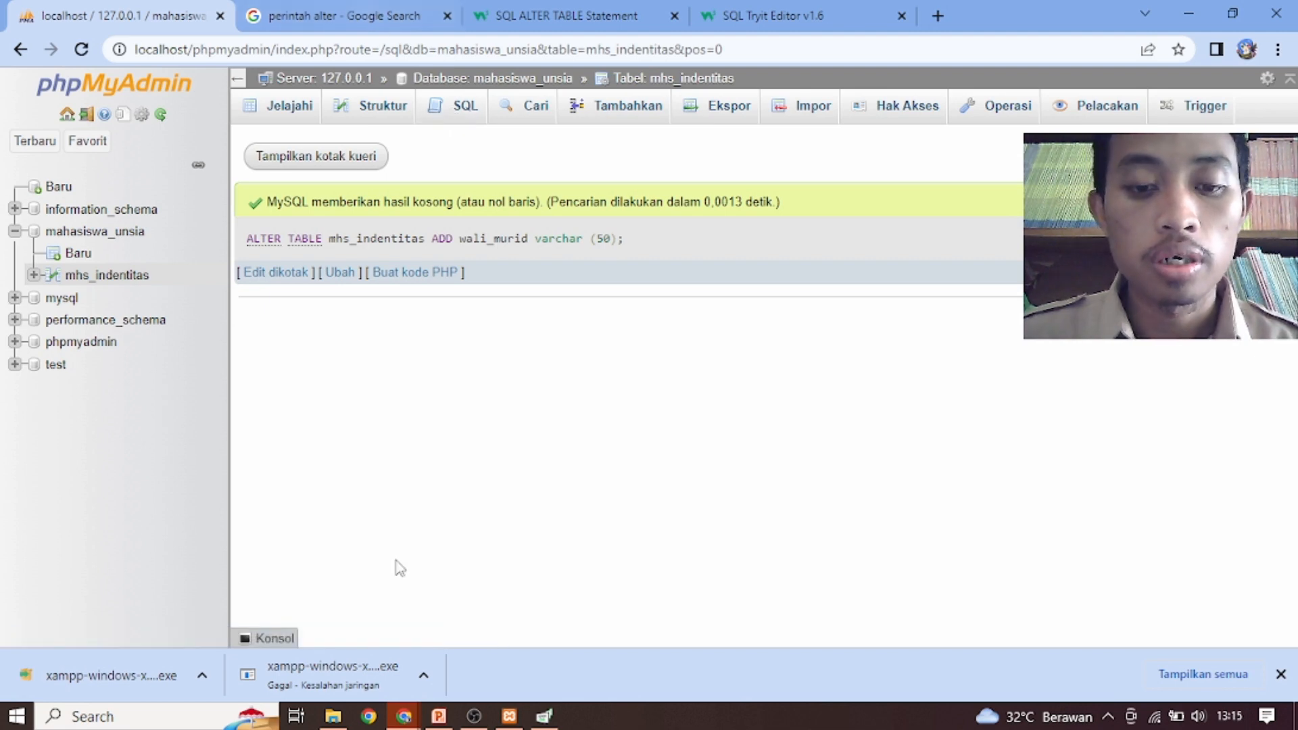
click(441, 716)
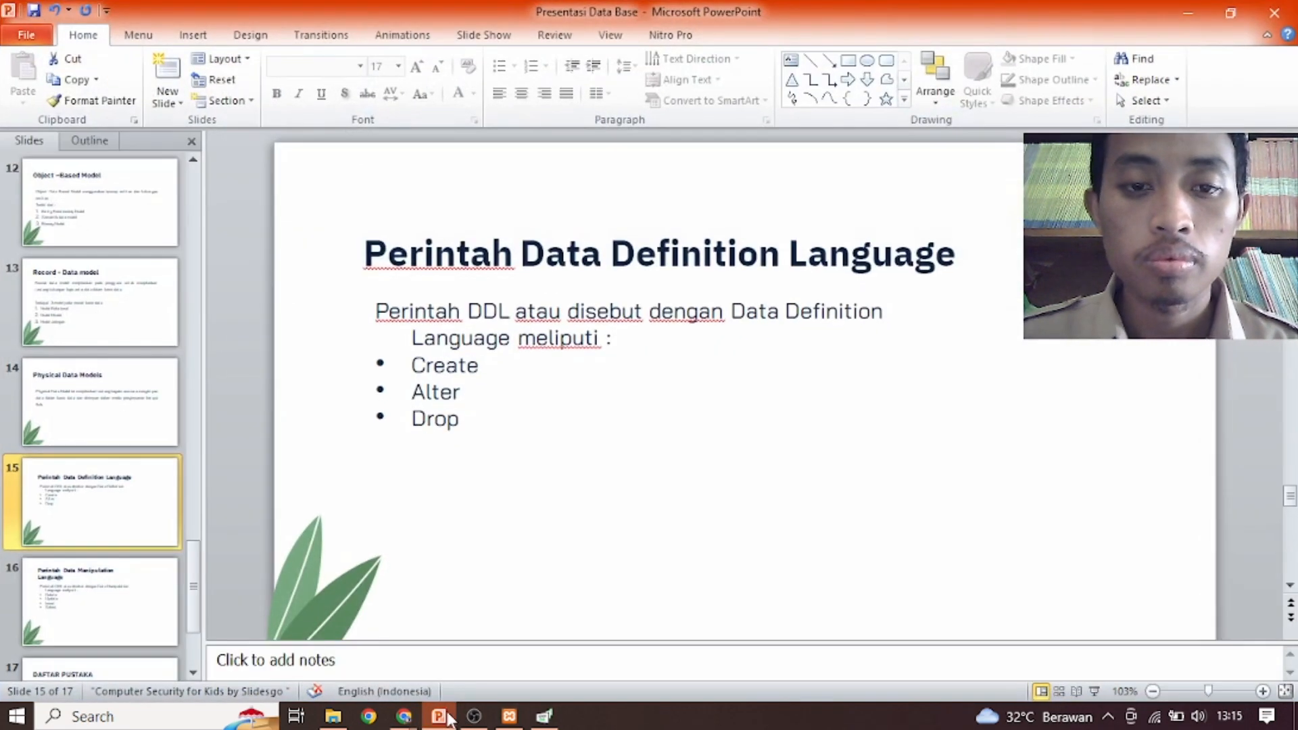
click(441, 716)
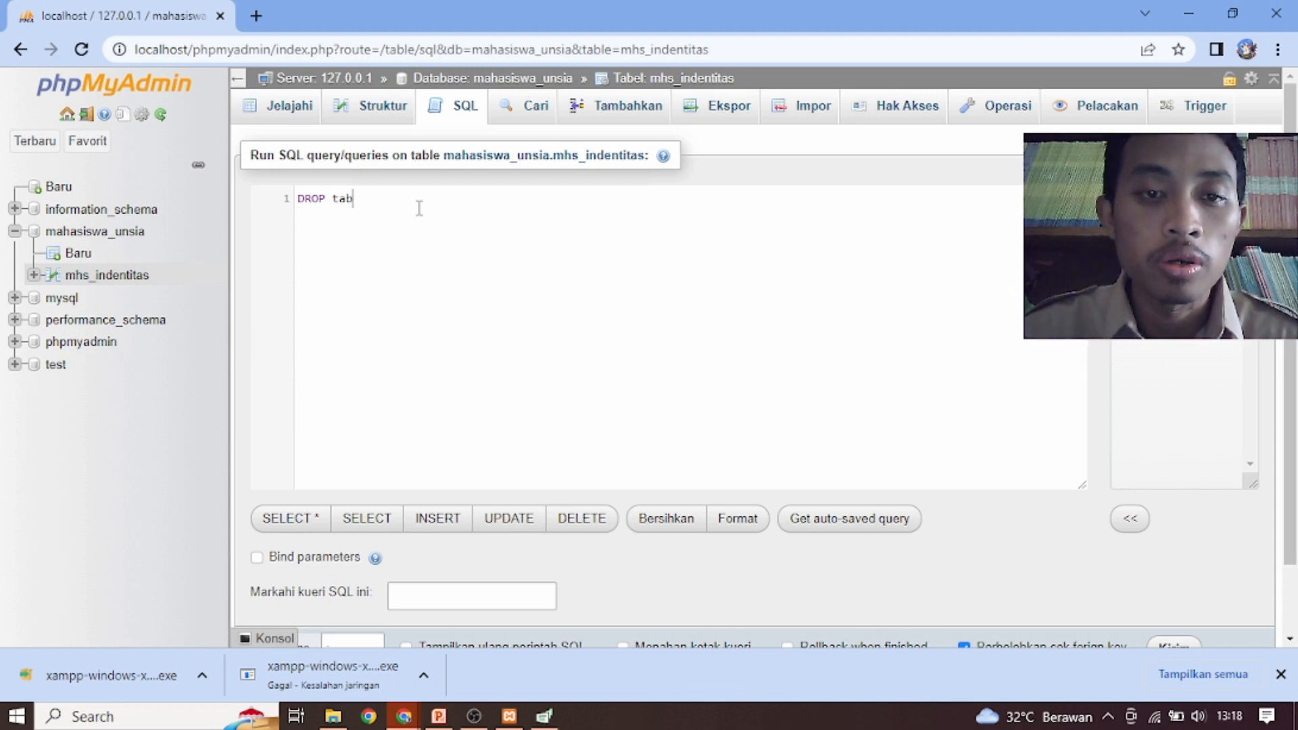
Write the SQL query "DROP table mhs_indentitas;" in the phpMyAdmin query editor
key(BackSpace)
key(BackSpace)
key(BackSpace)
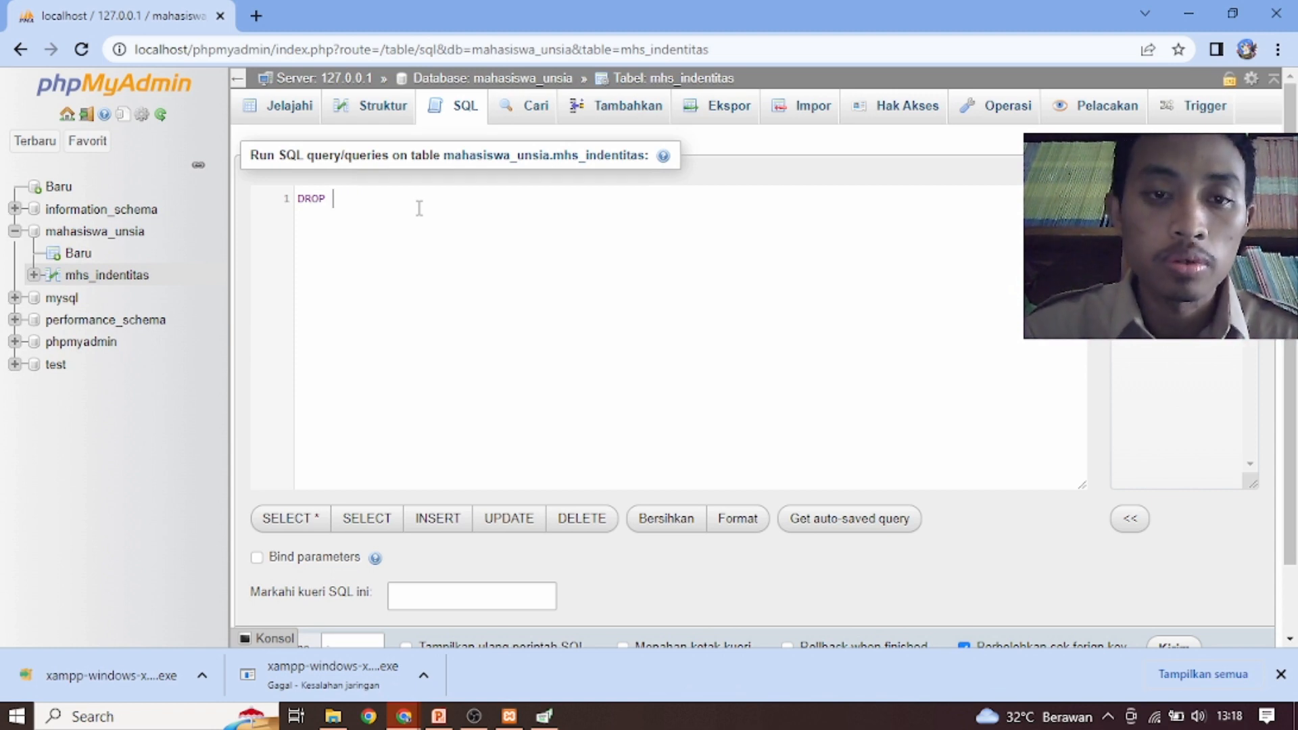
text(tab)
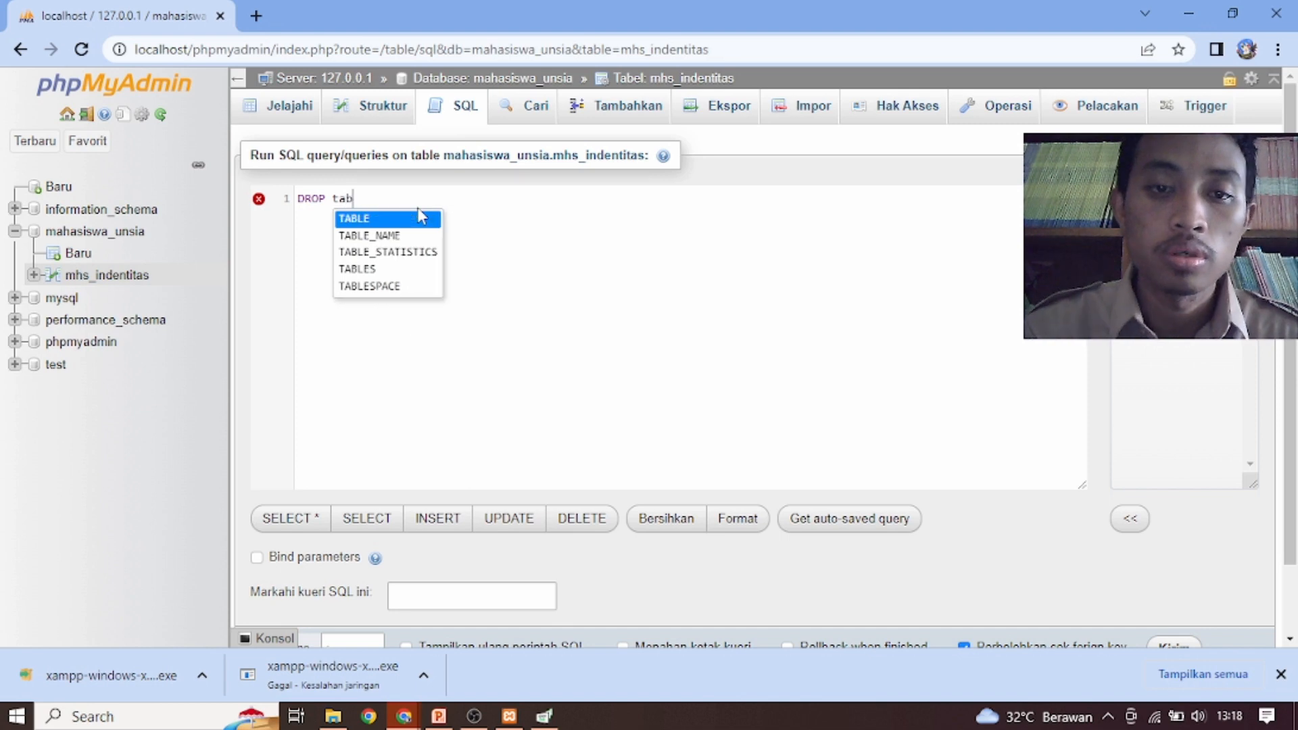
text(le )
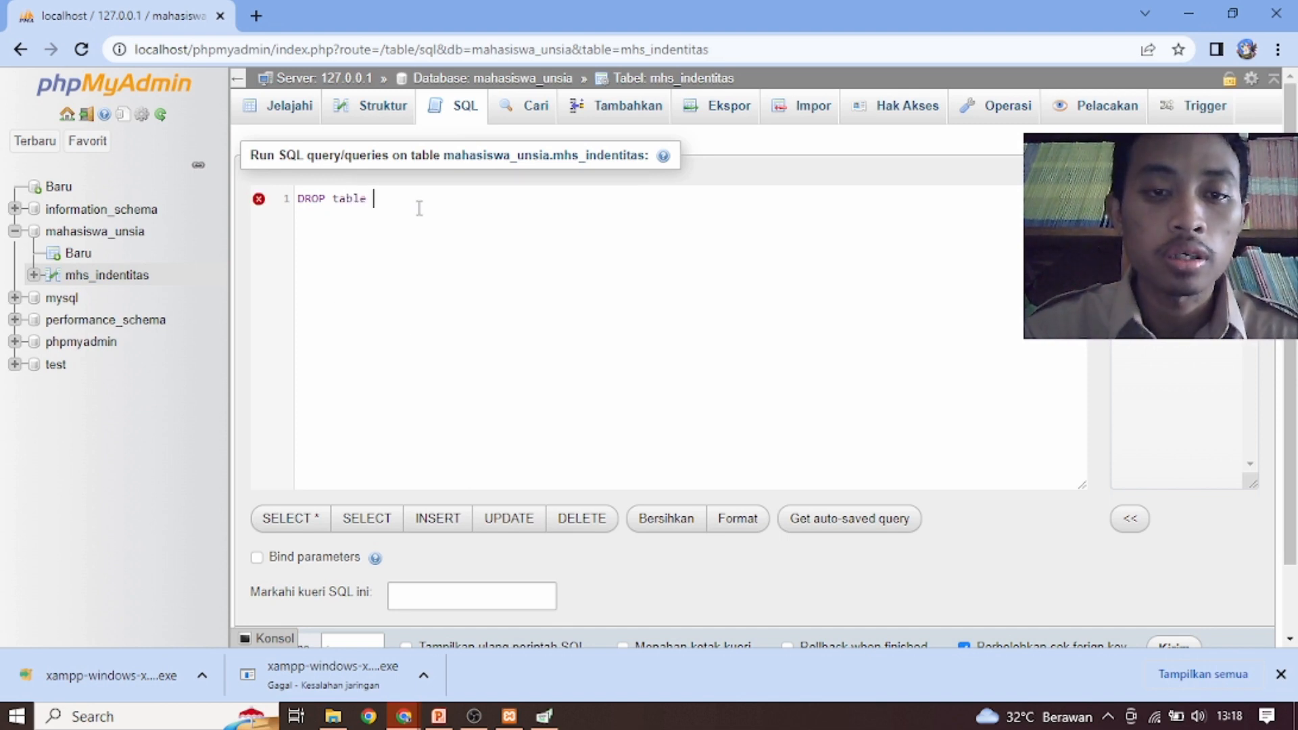
text(mh)
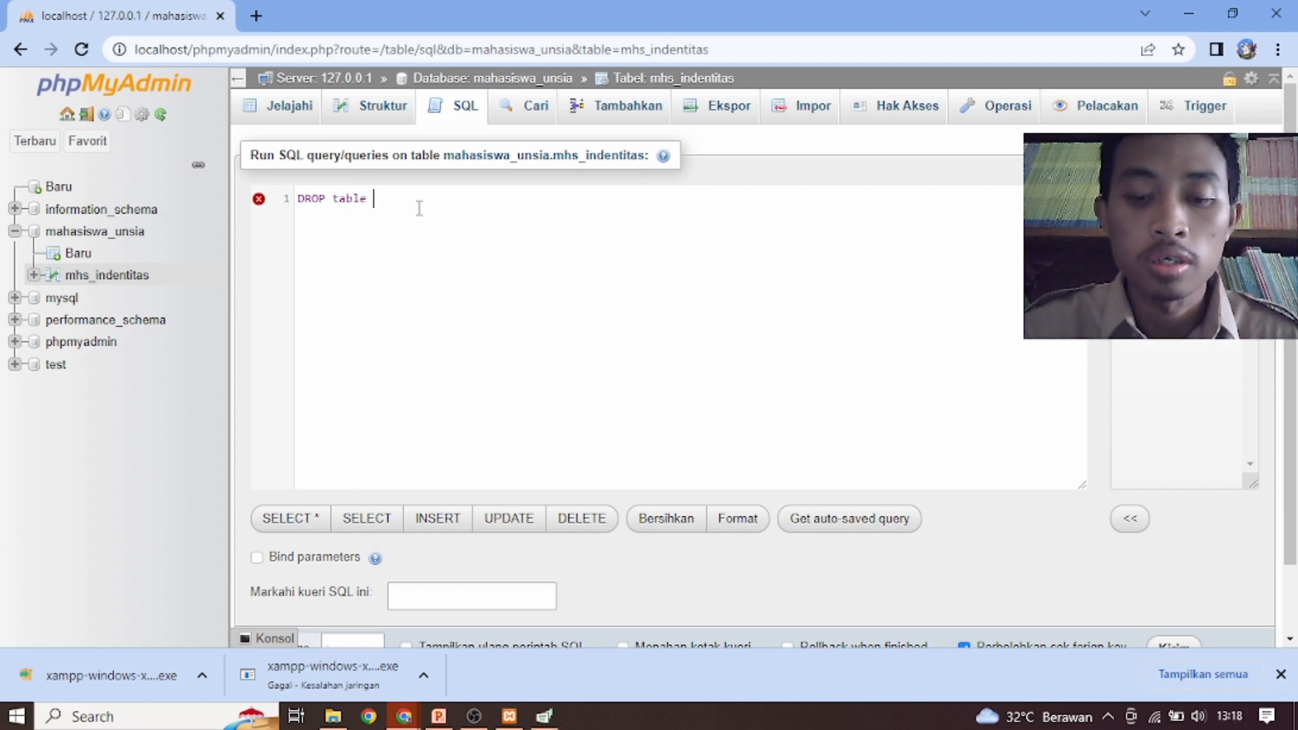
text(s_ind)
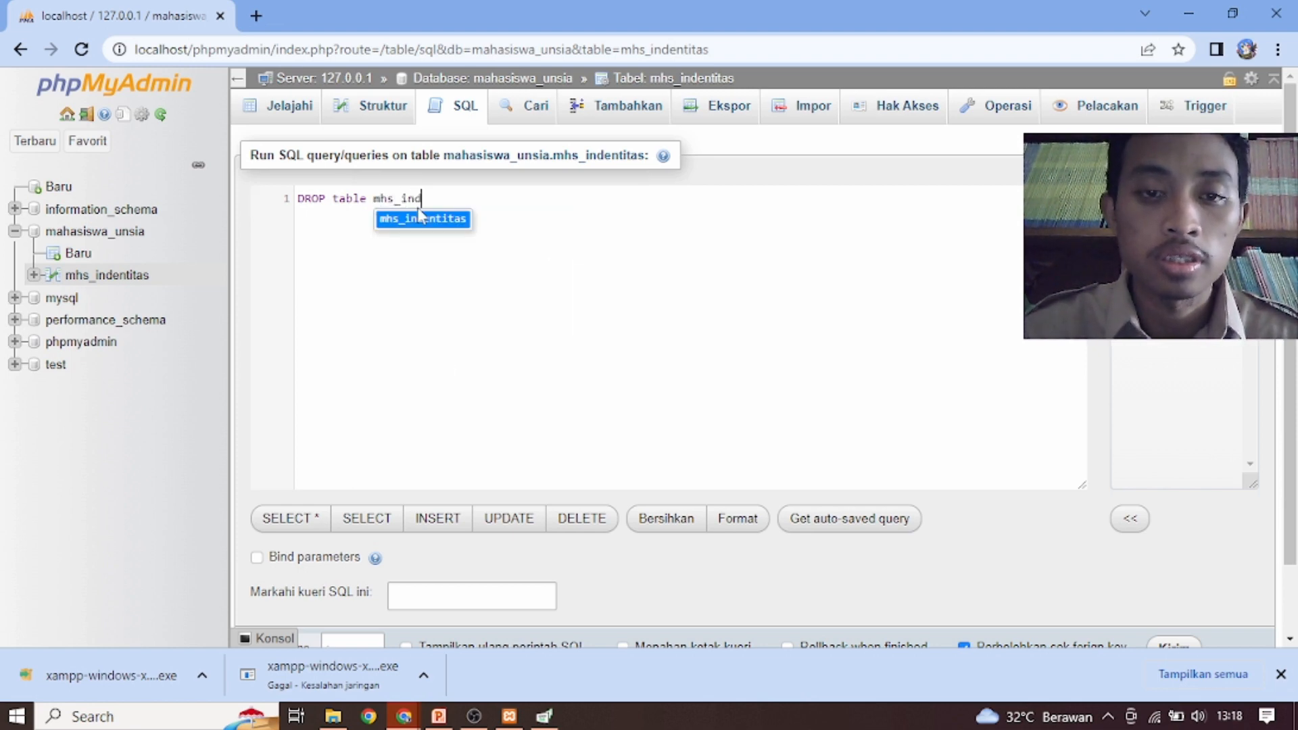
click(420, 216)
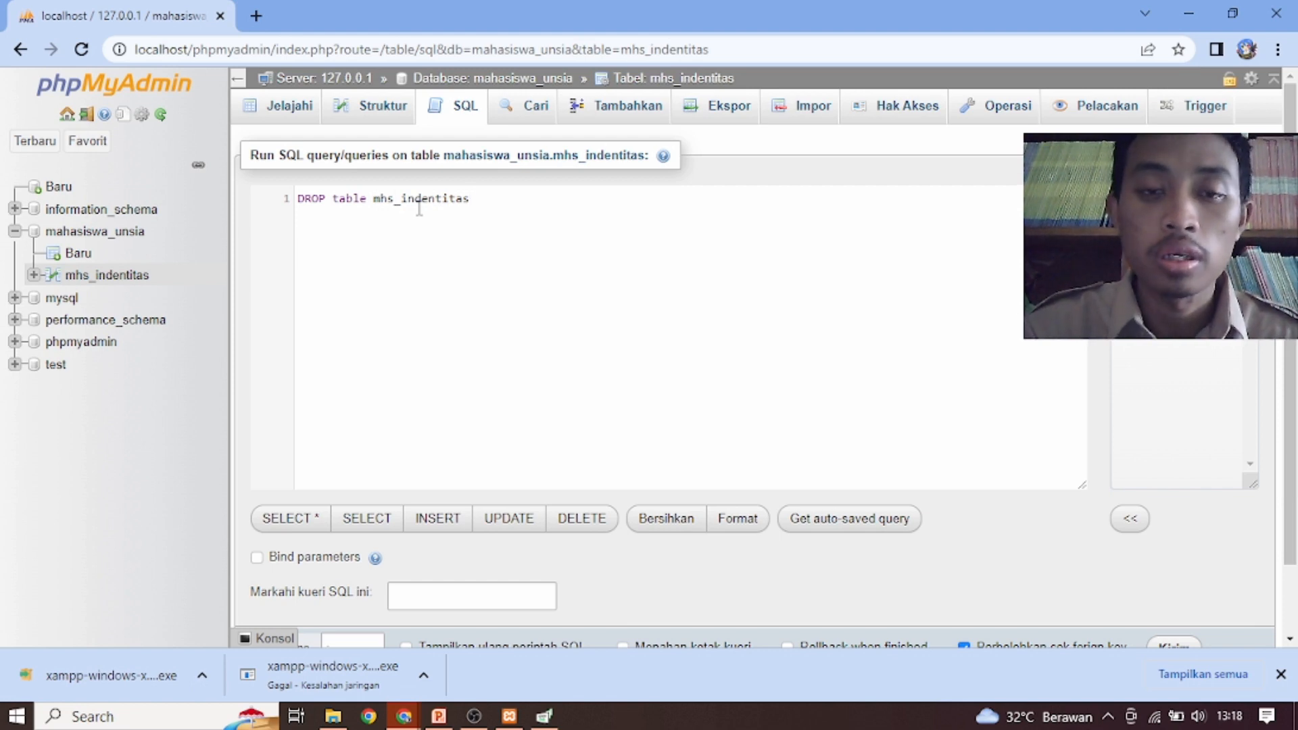
text(;)
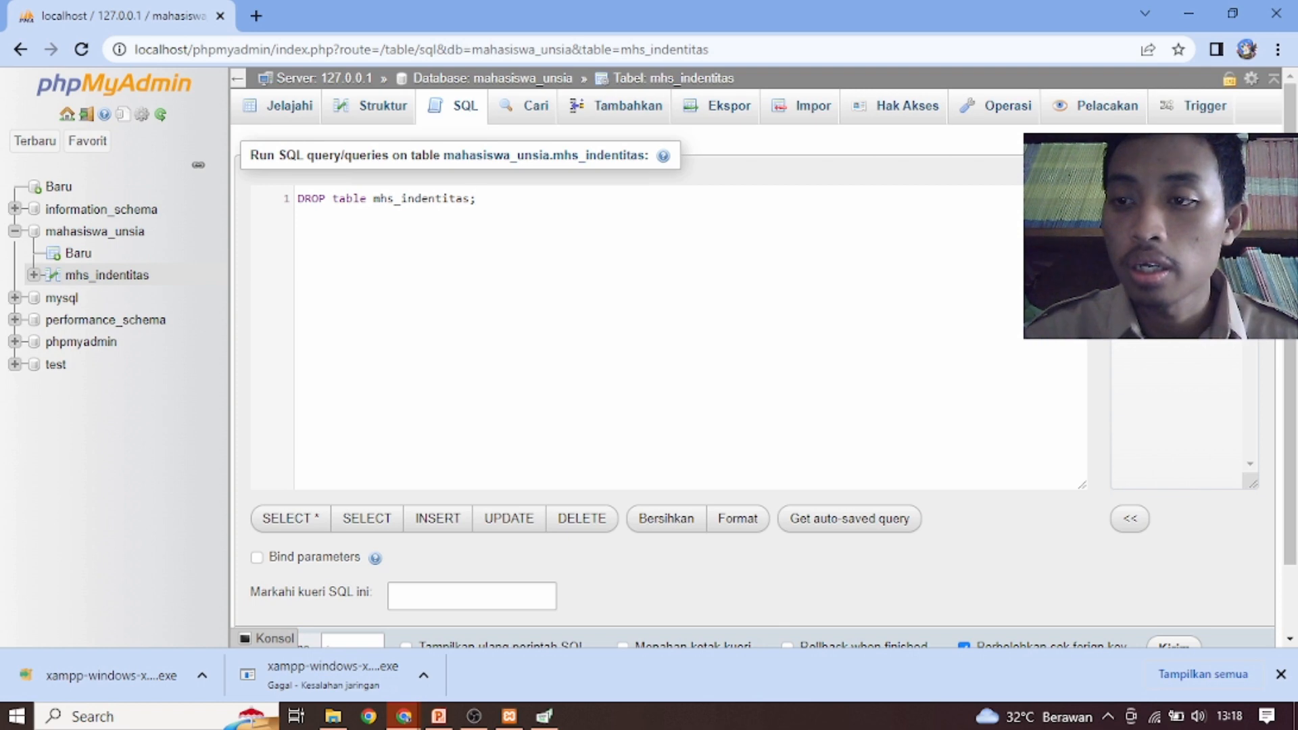
Run the DROP table query and confirm the deletion of mhs_indentitas
key(alt+Tab)
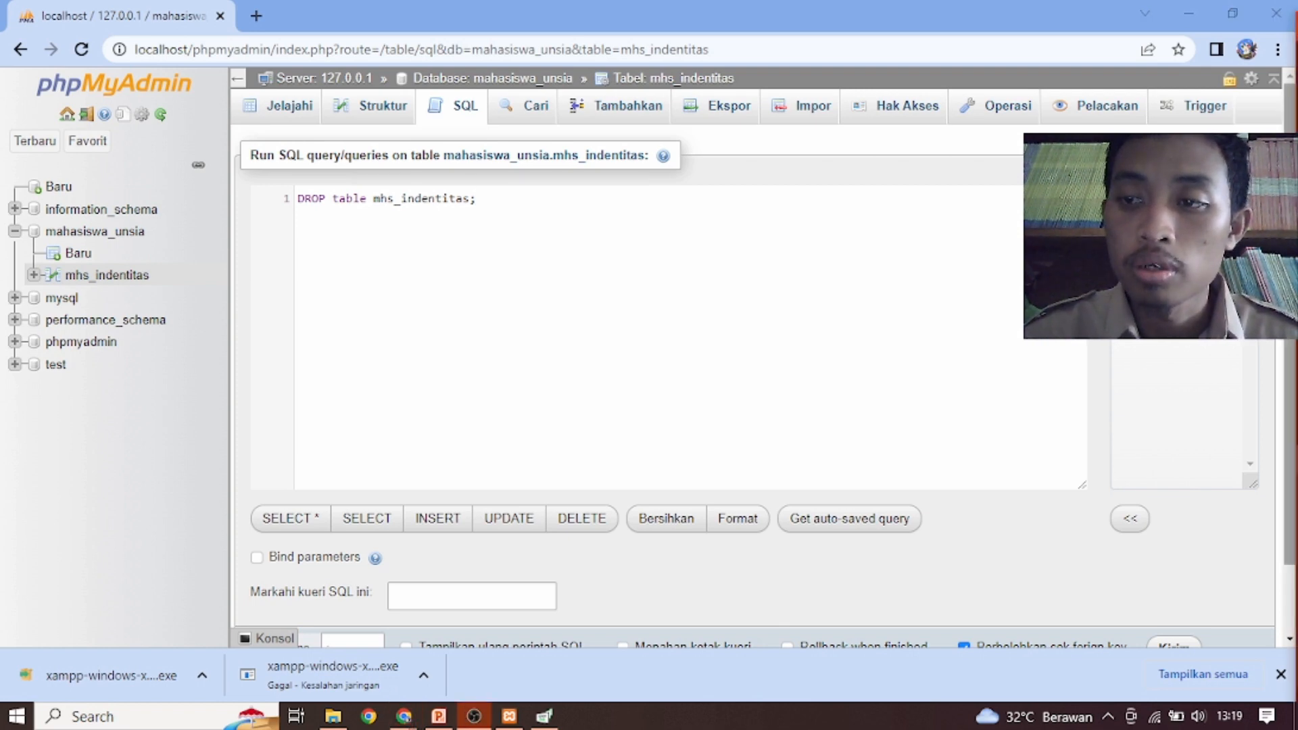
drag(1289, 257, 1289, 295)
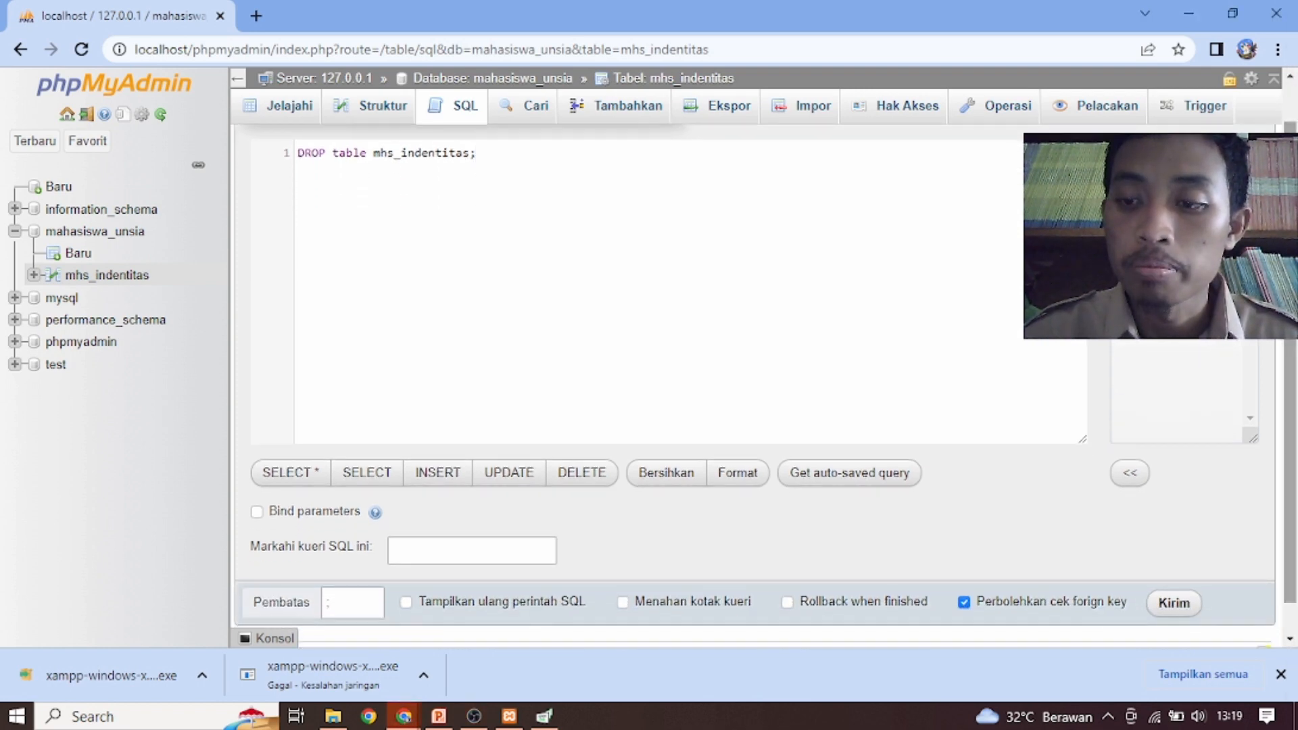
click(1165, 608)
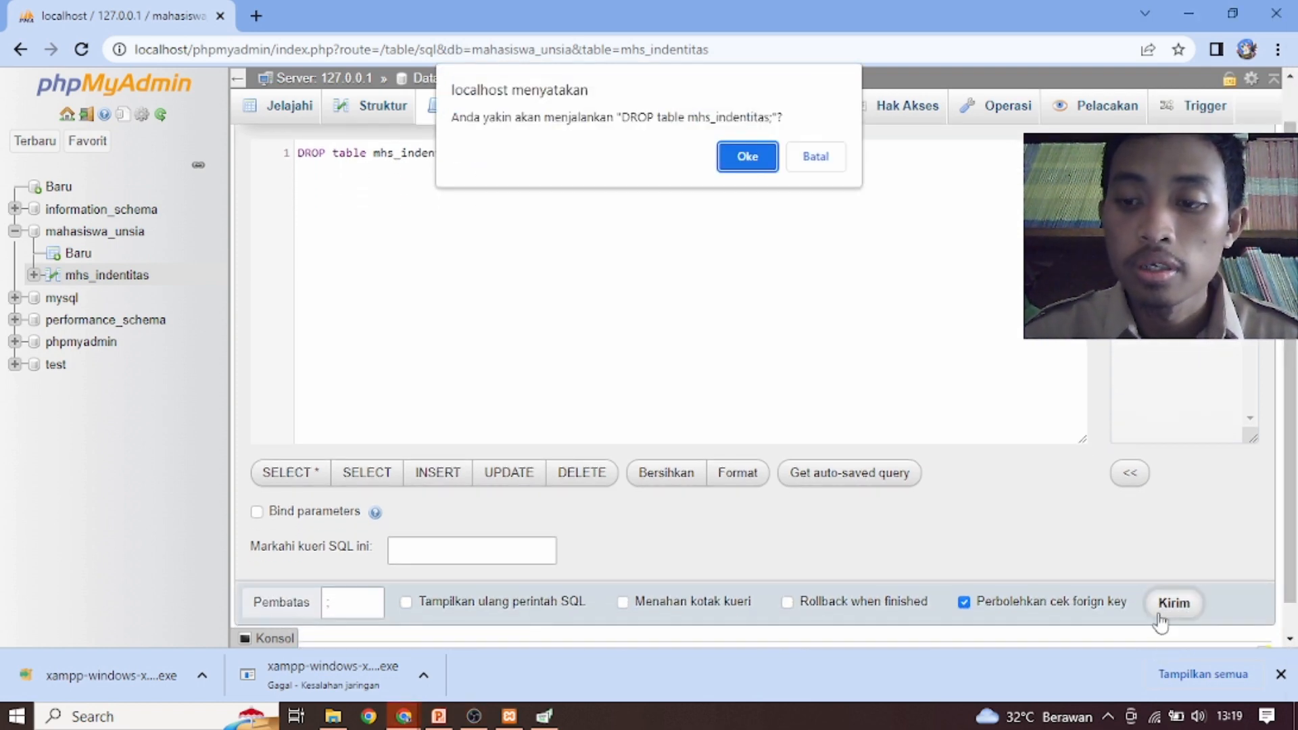
click(747, 162)
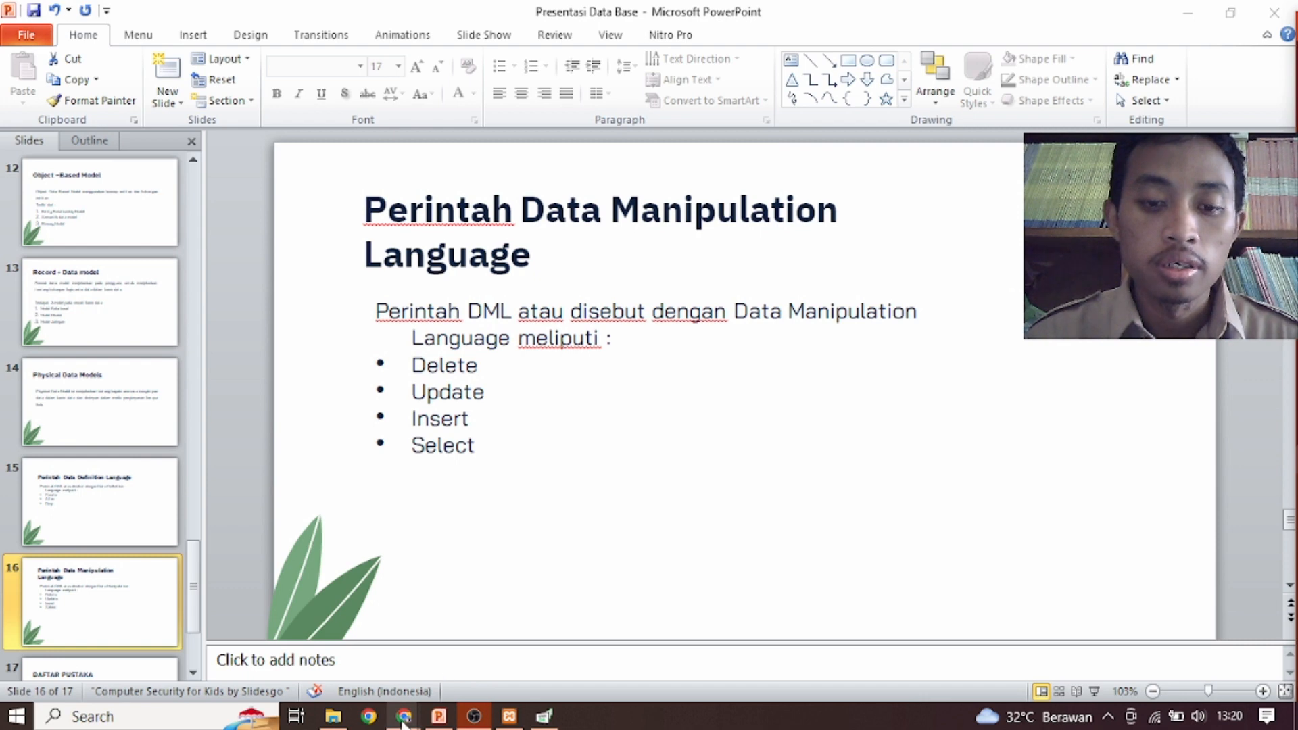
Switch to phpMyAdmin and start a new 4-column table named mhs_indentitas in the mahasiswa_unsia database
mouse_move(403, 722)
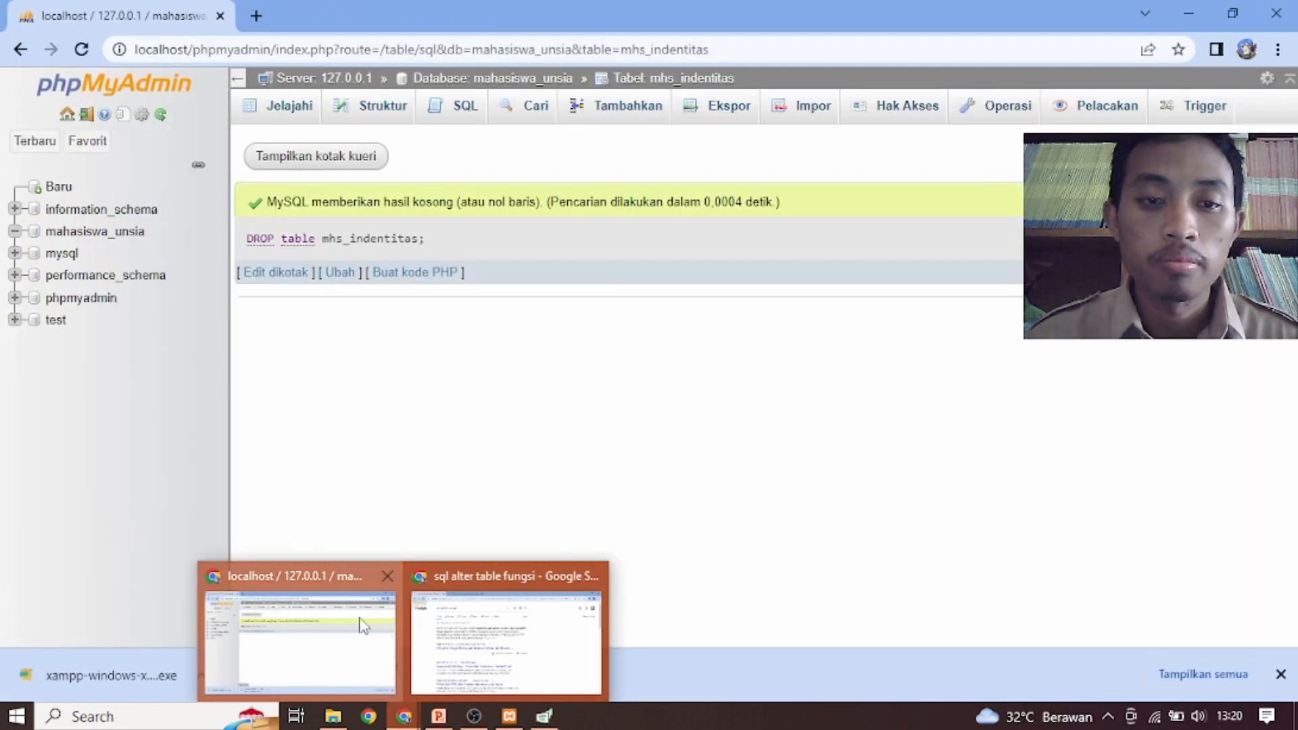
click(301, 639)
click(127, 234)
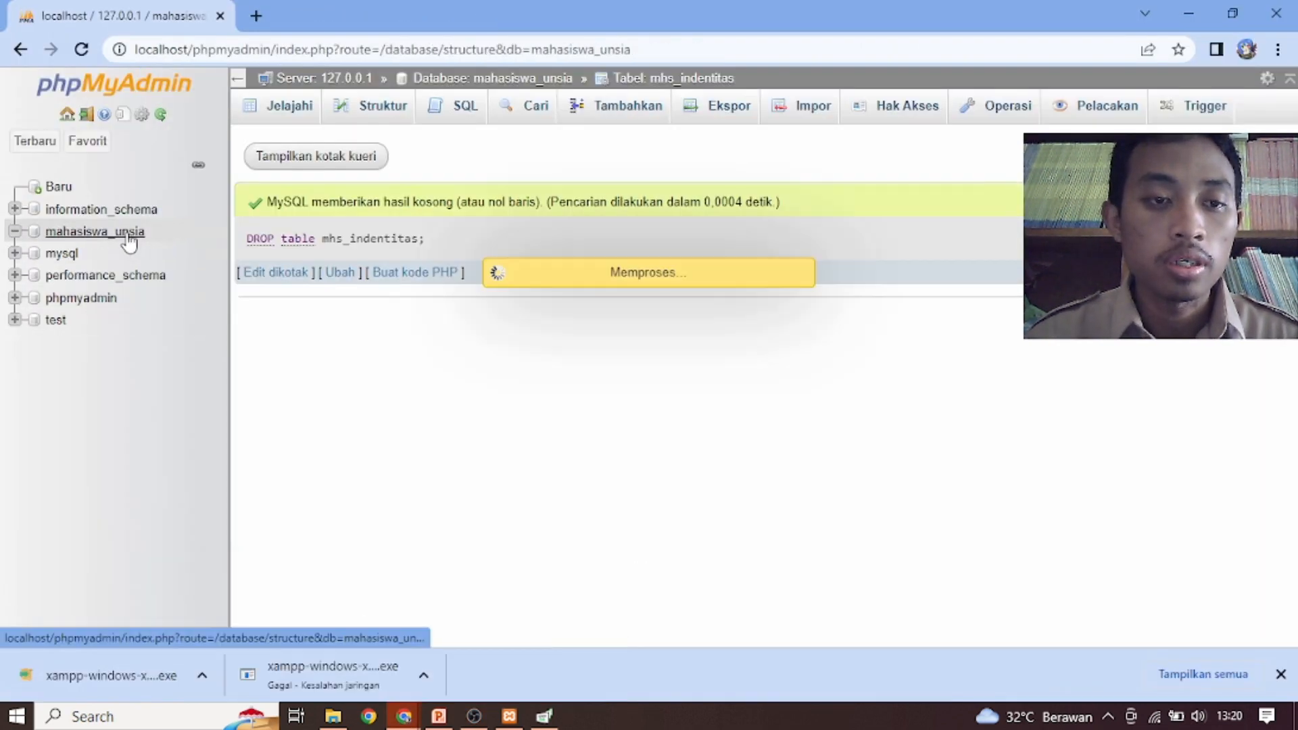
click(322, 271)
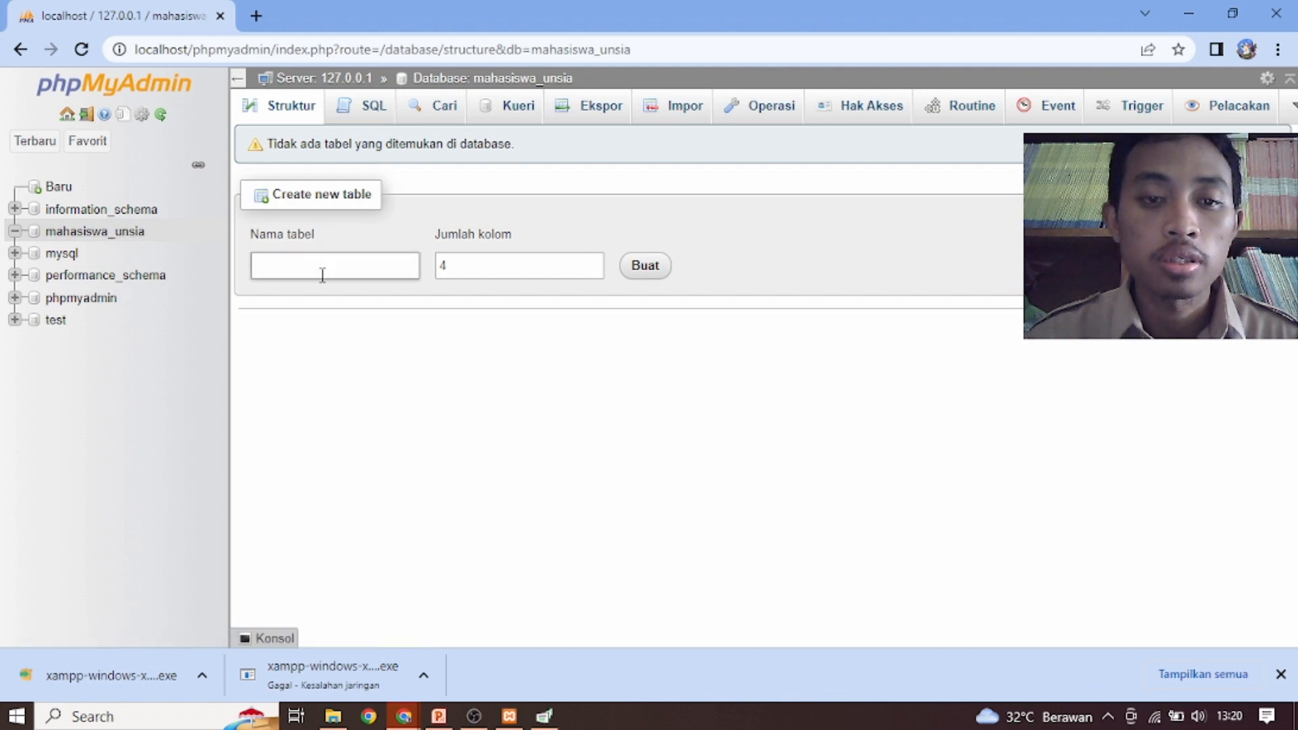
click(346, 310)
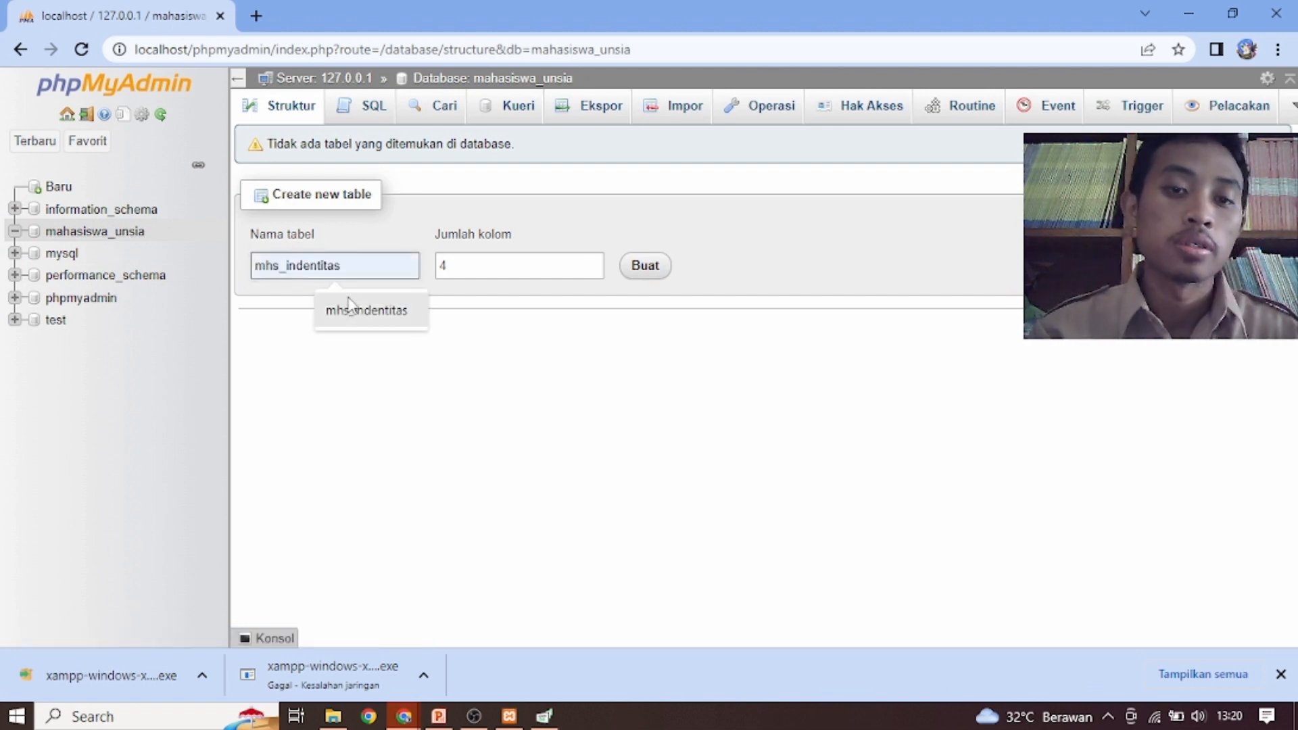
click(645, 267)
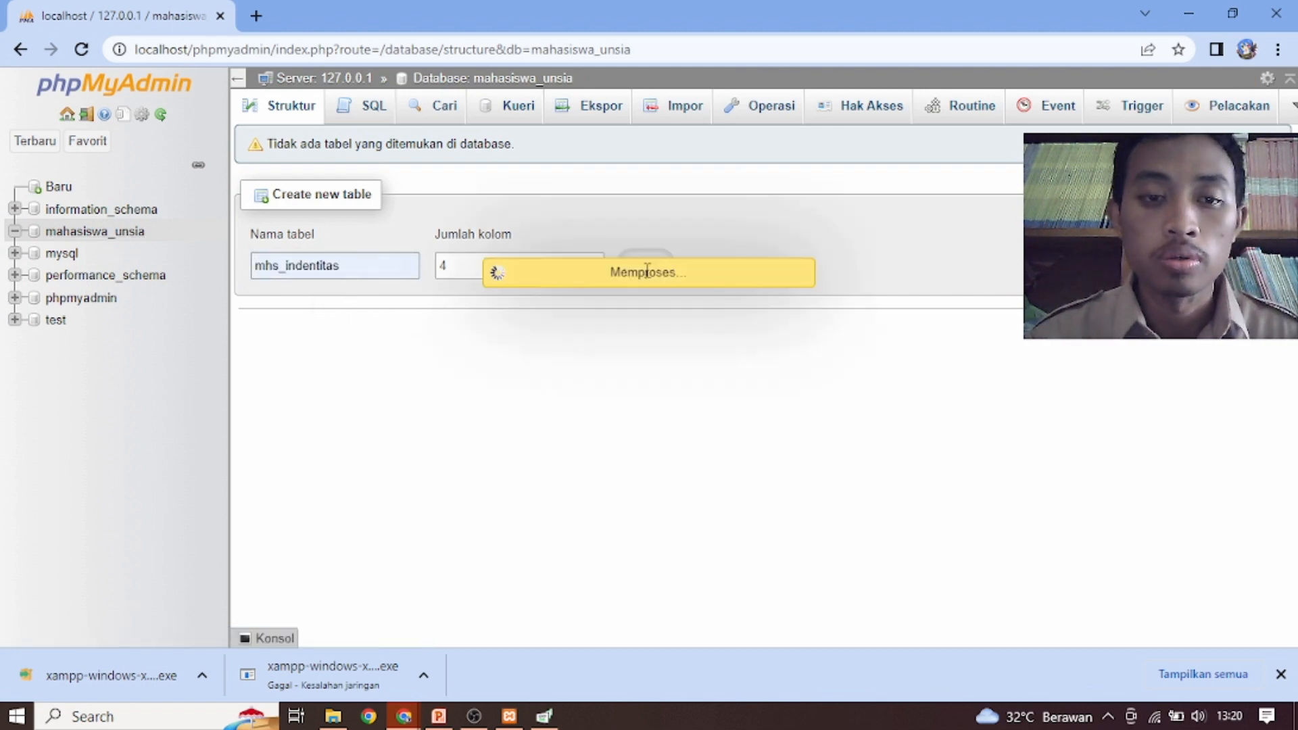
Name the four columns of the new table nik_mhs, nama_mhs, tempat_lahir and tanggal_lahir
click(294, 304)
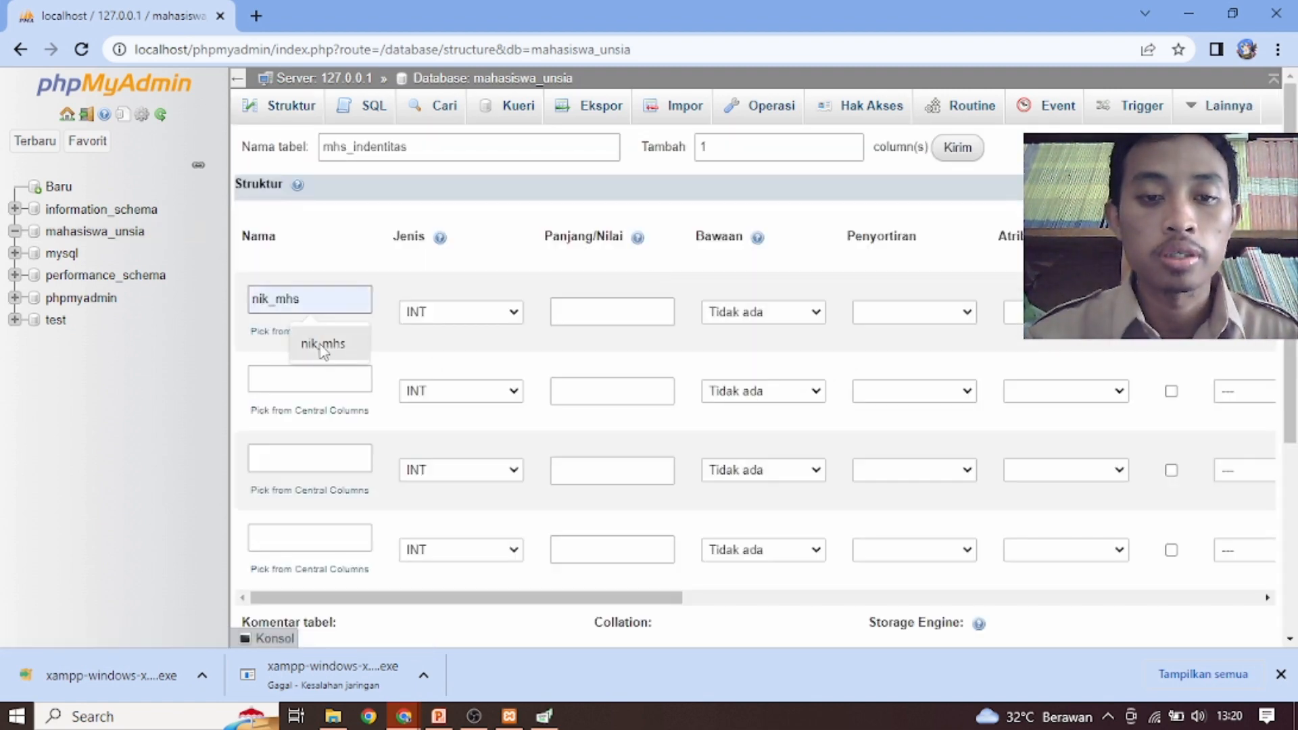
click(313, 343)
click(312, 380)
click(325, 424)
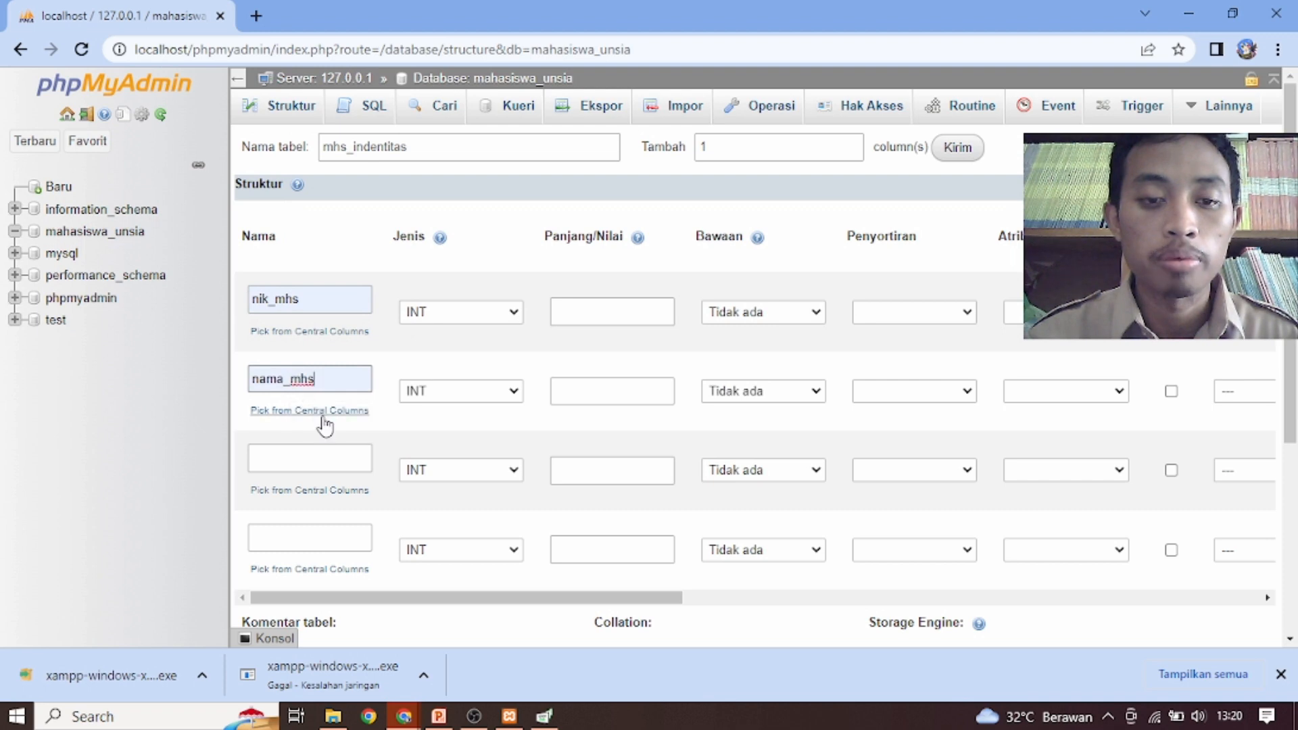
click(318, 459)
click(321, 504)
click(318, 538)
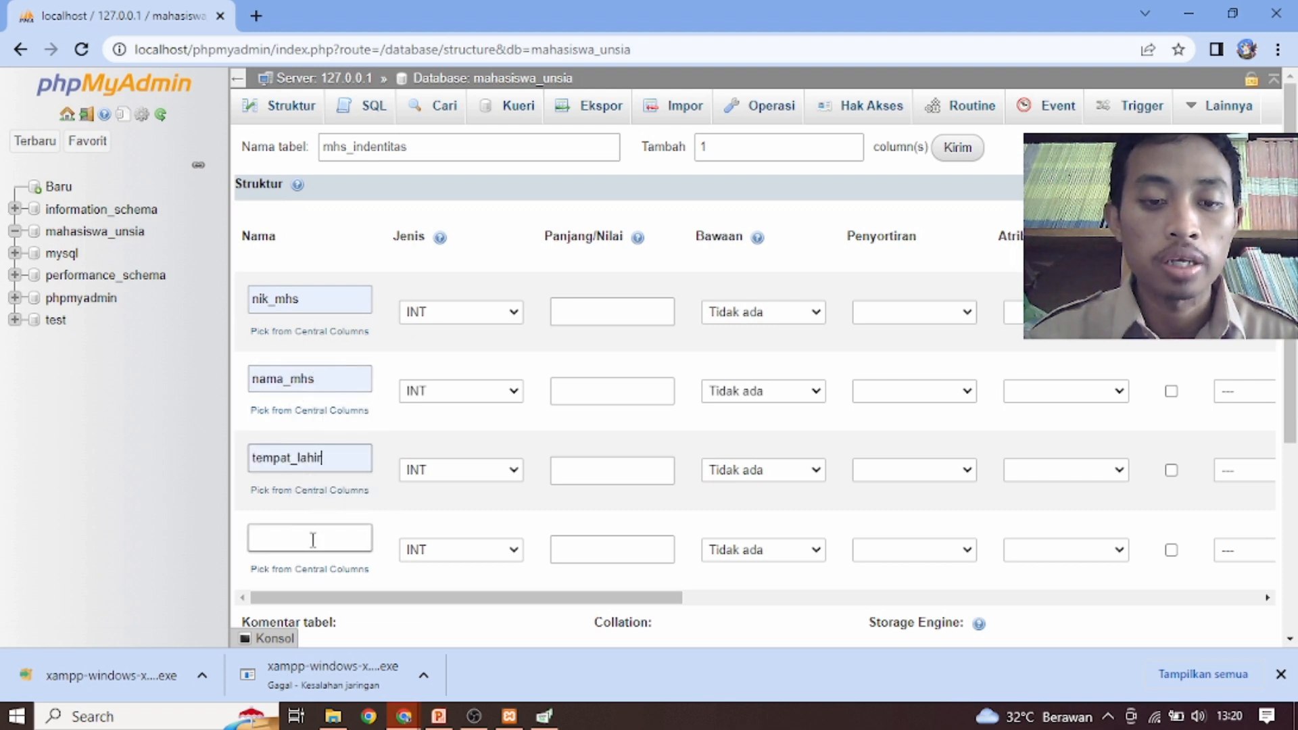
click(318, 537)
click(319, 582)
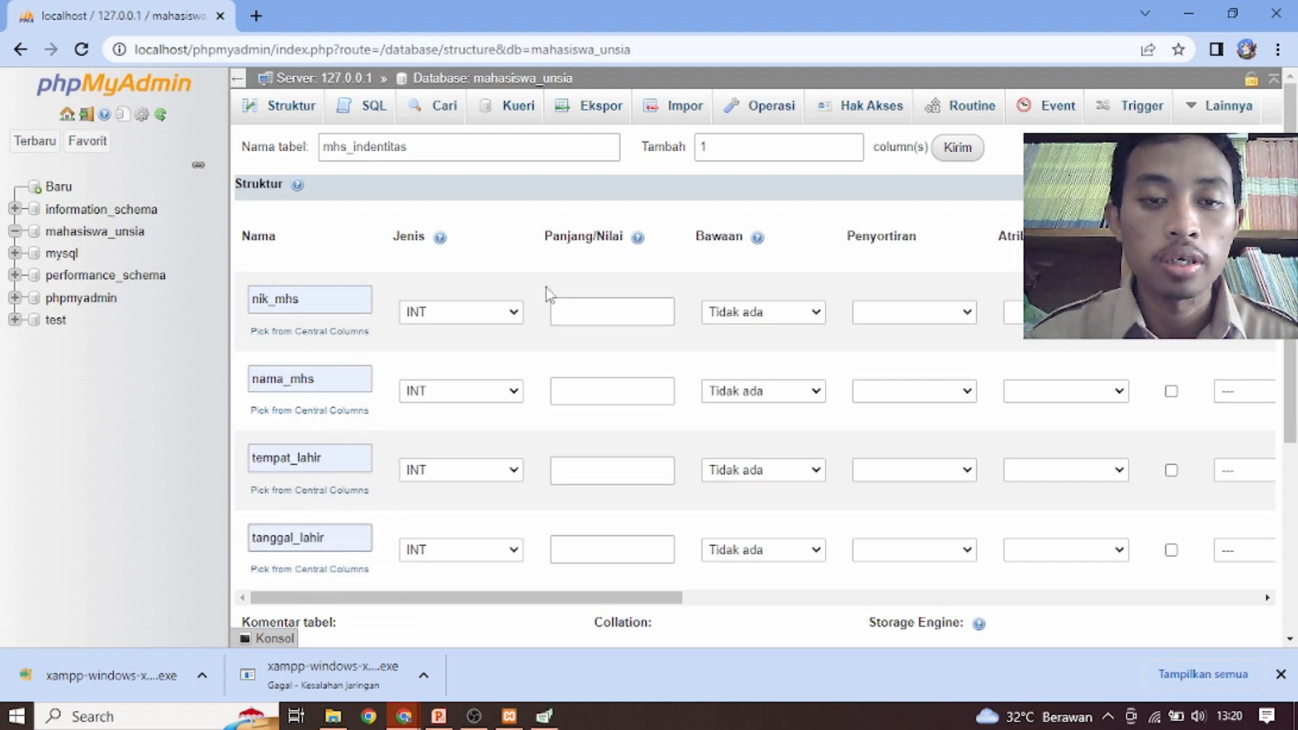
Set the length of nik_mhs to 10 and define nama_mhs as VARCHAR with length 50
click(556, 310)
click(611, 355)
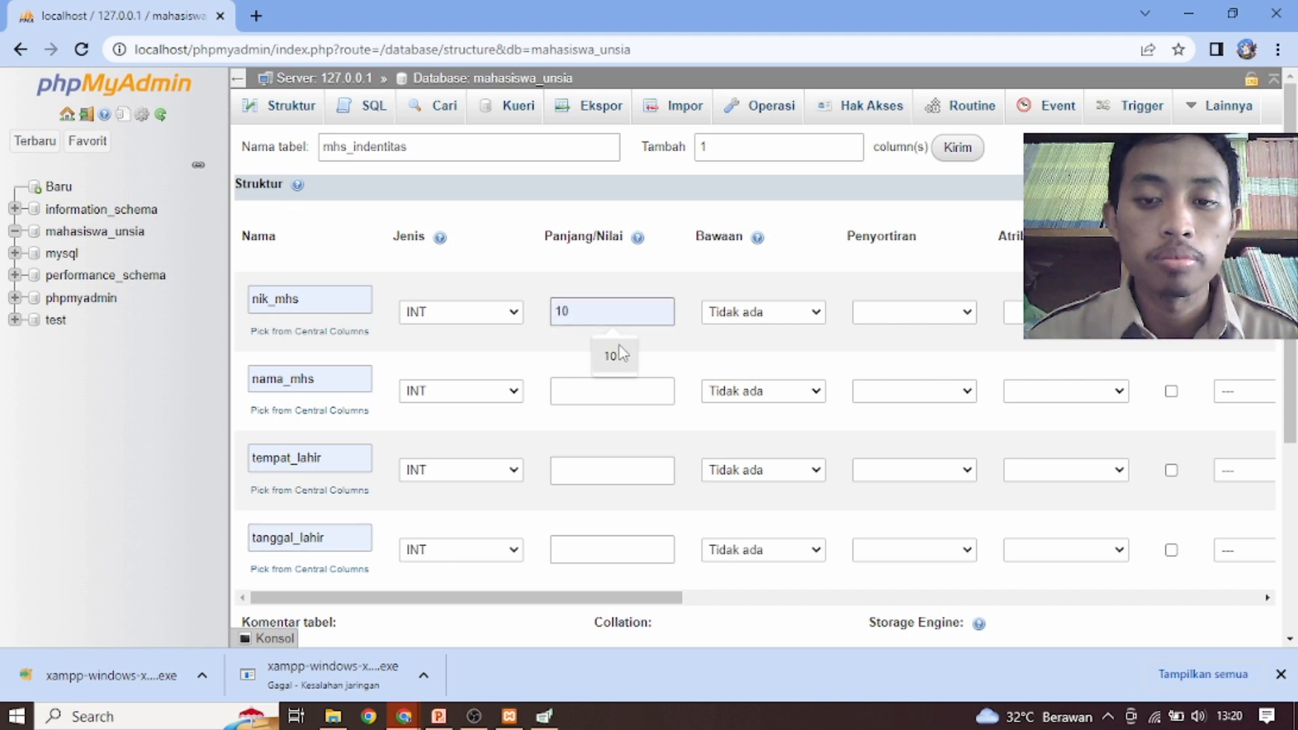
click(512, 391)
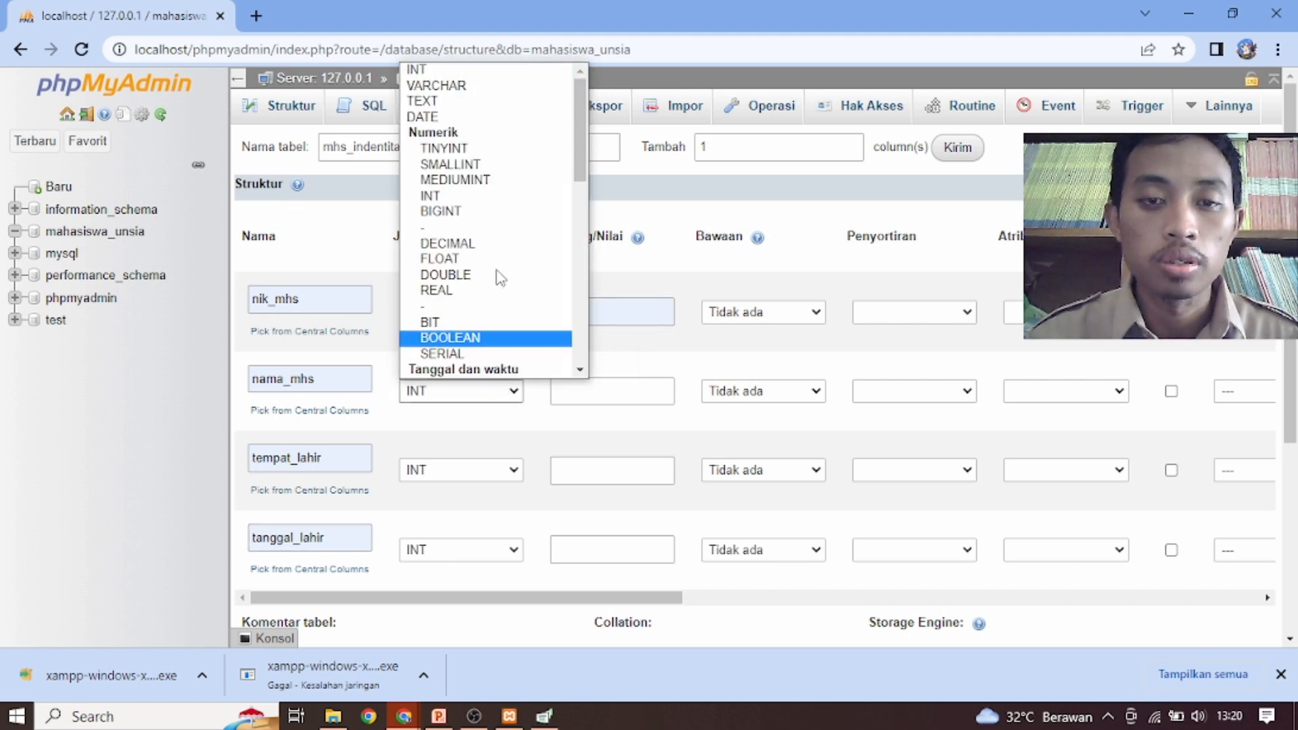
click(452, 86)
click(613, 396)
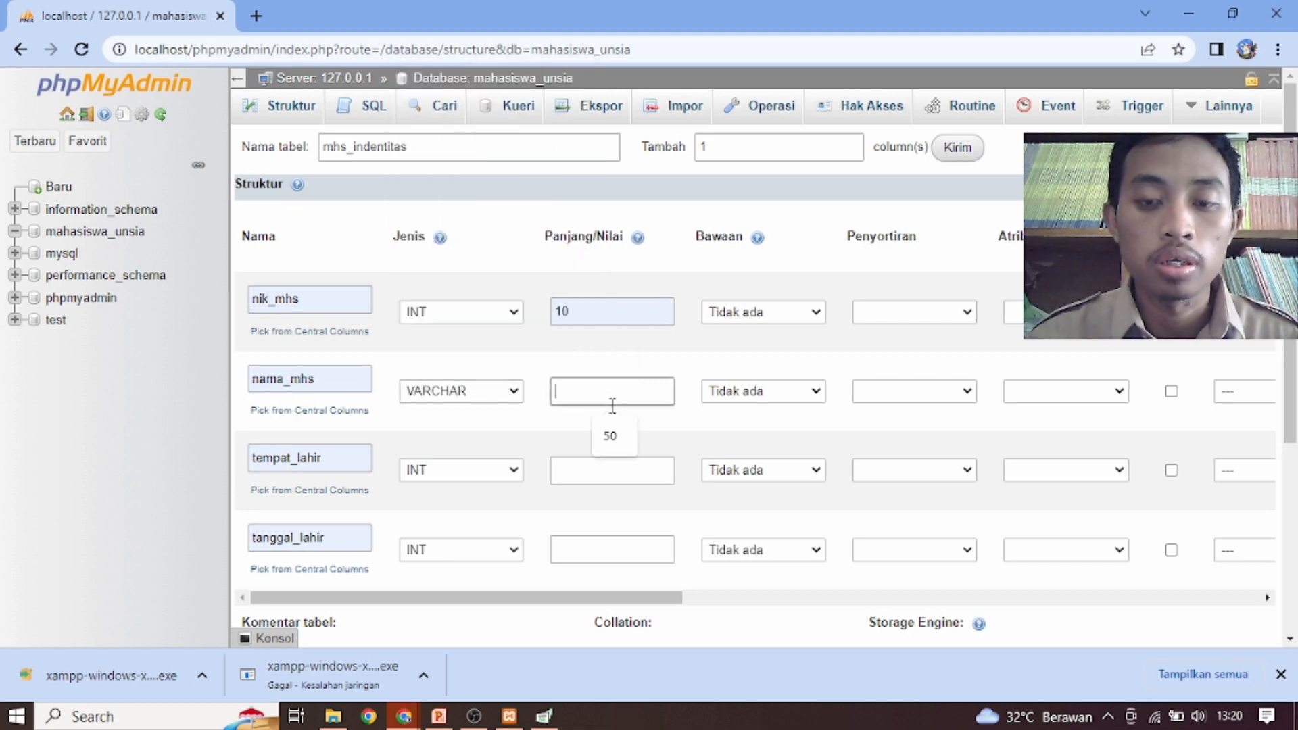
click(610, 436)
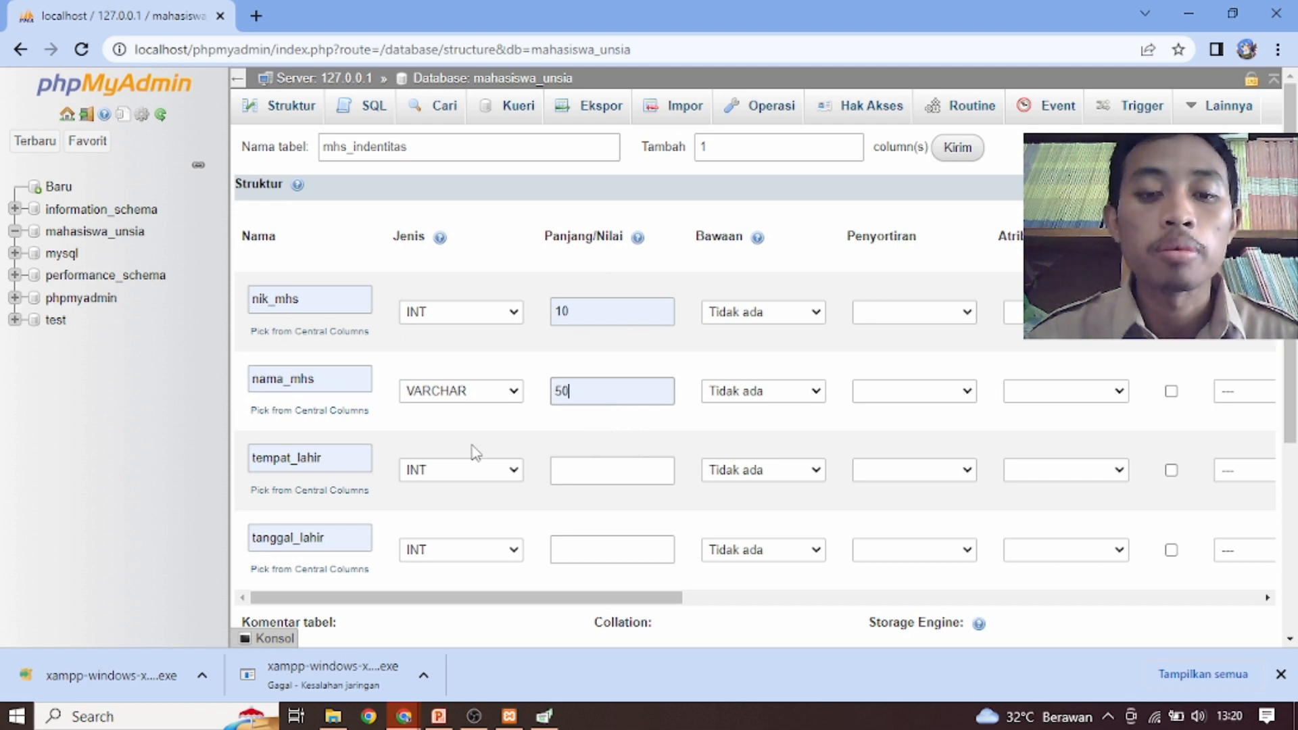
Define tempat_lahir as VARCHAR with length 10 and set the data type of tanggal_lahir to DATE
click(460, 474)
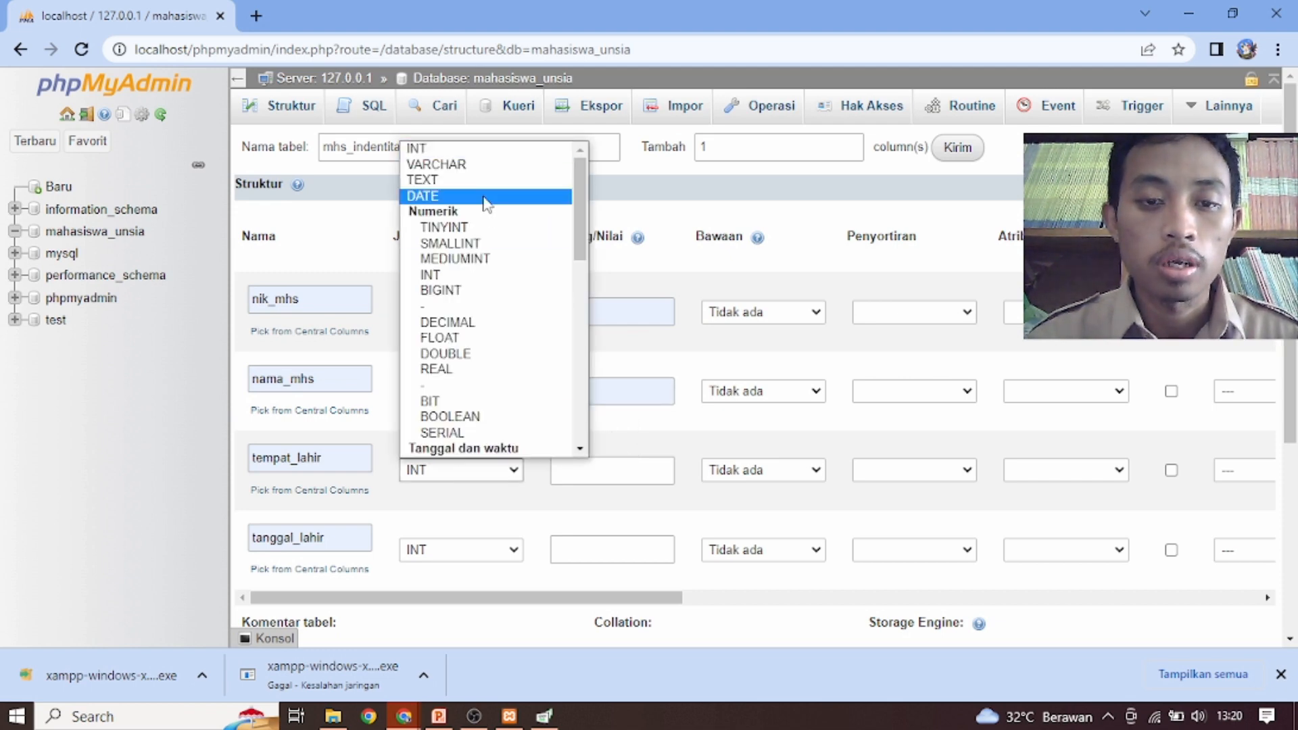
click(446, 164)
click(616, 469)
click(610, 512)
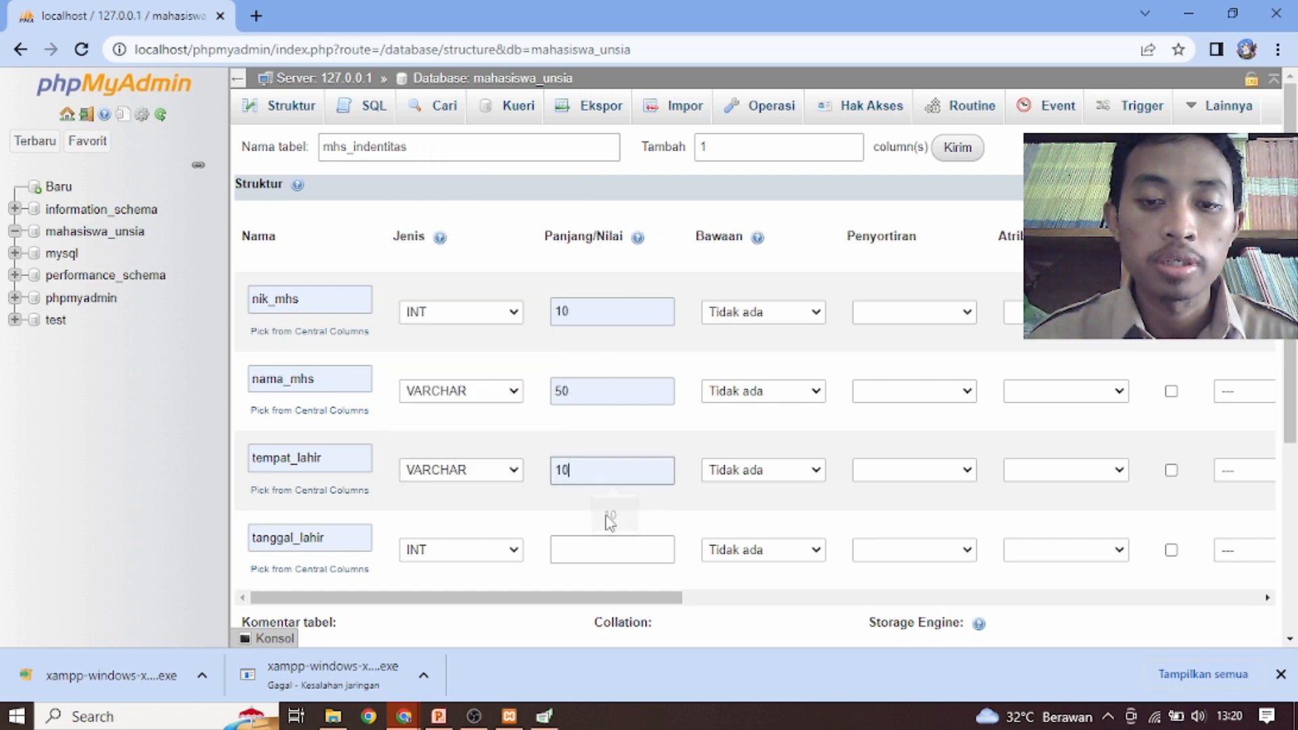
click(462, 557)
scroll(503, 248, down, 1)
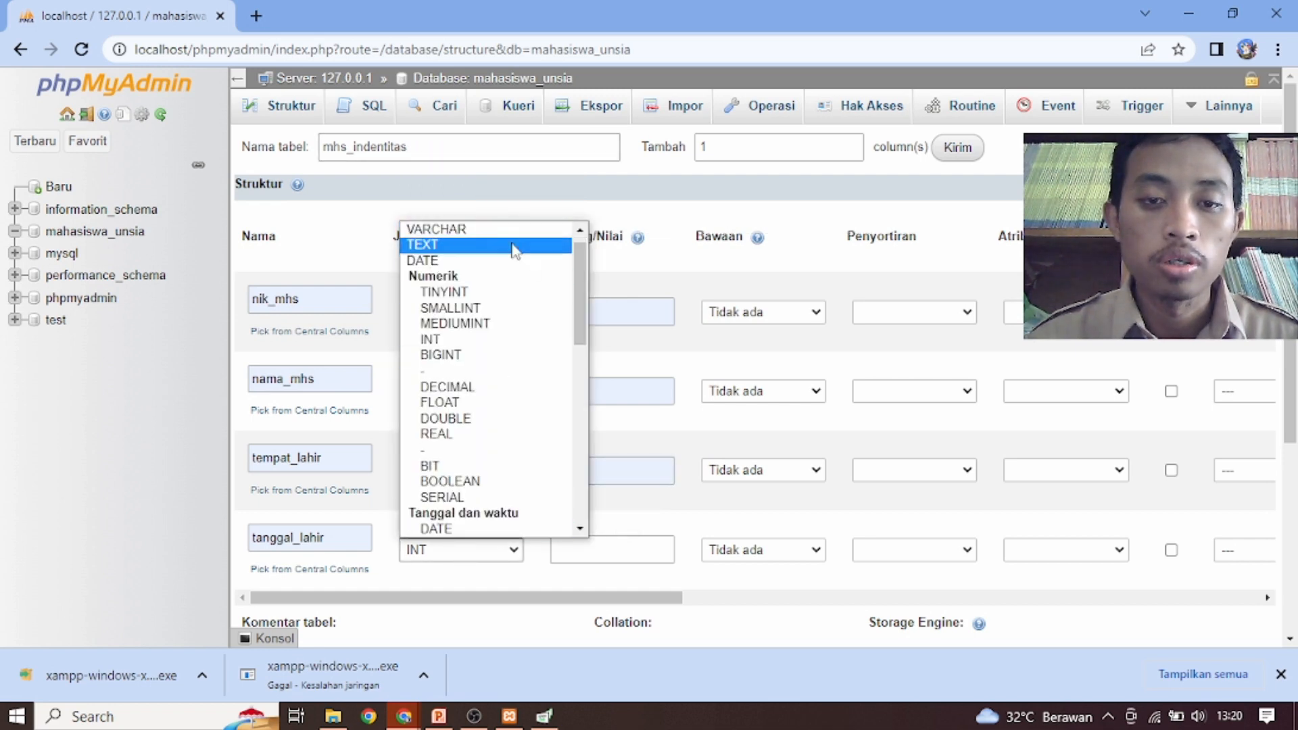
click(478, 262)
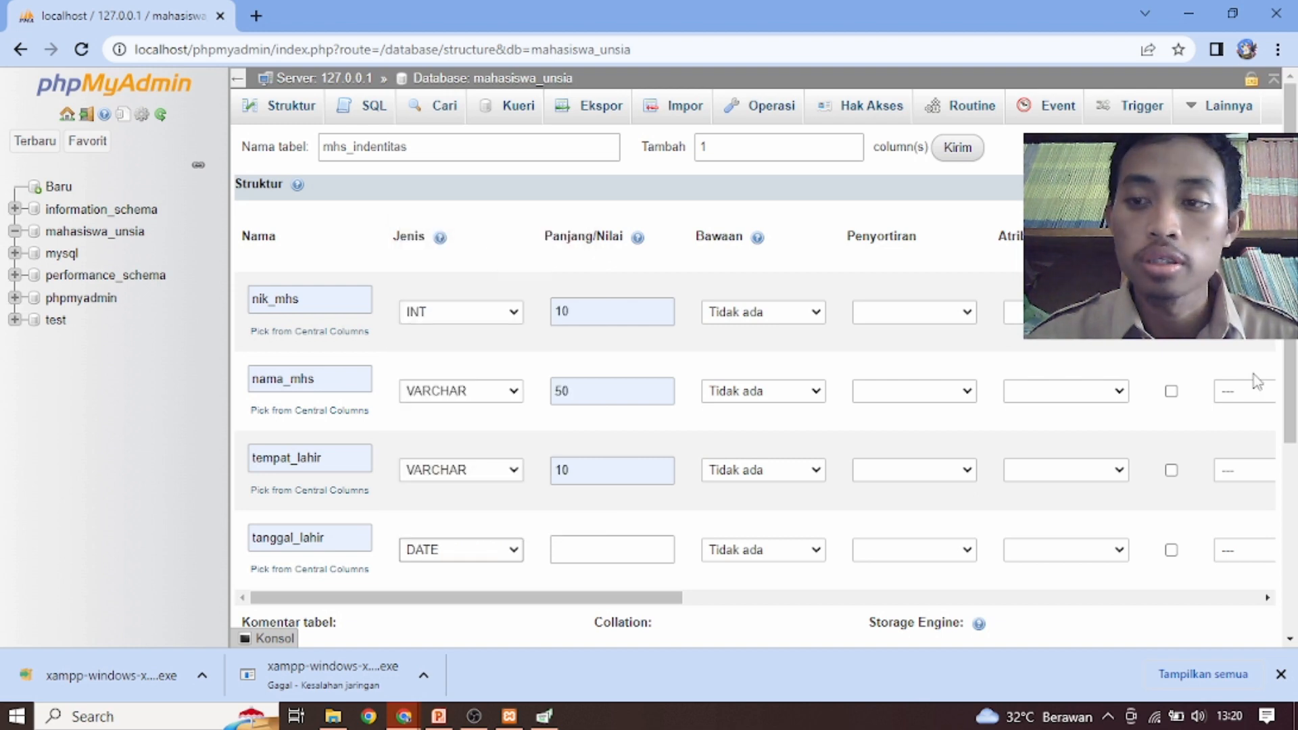
key(alt+Tab)
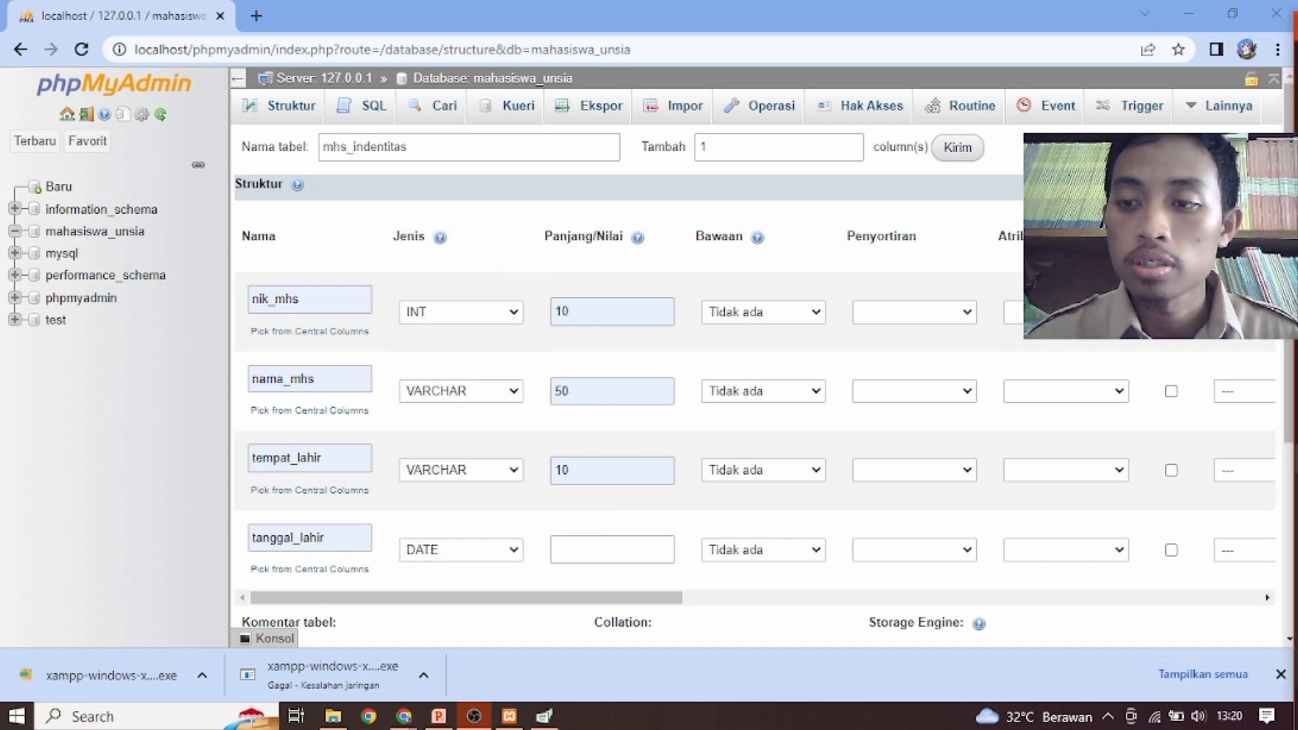
Save the new mhs_indentitas table with its four defined columns
drag(1289, 343, 1292, 486)
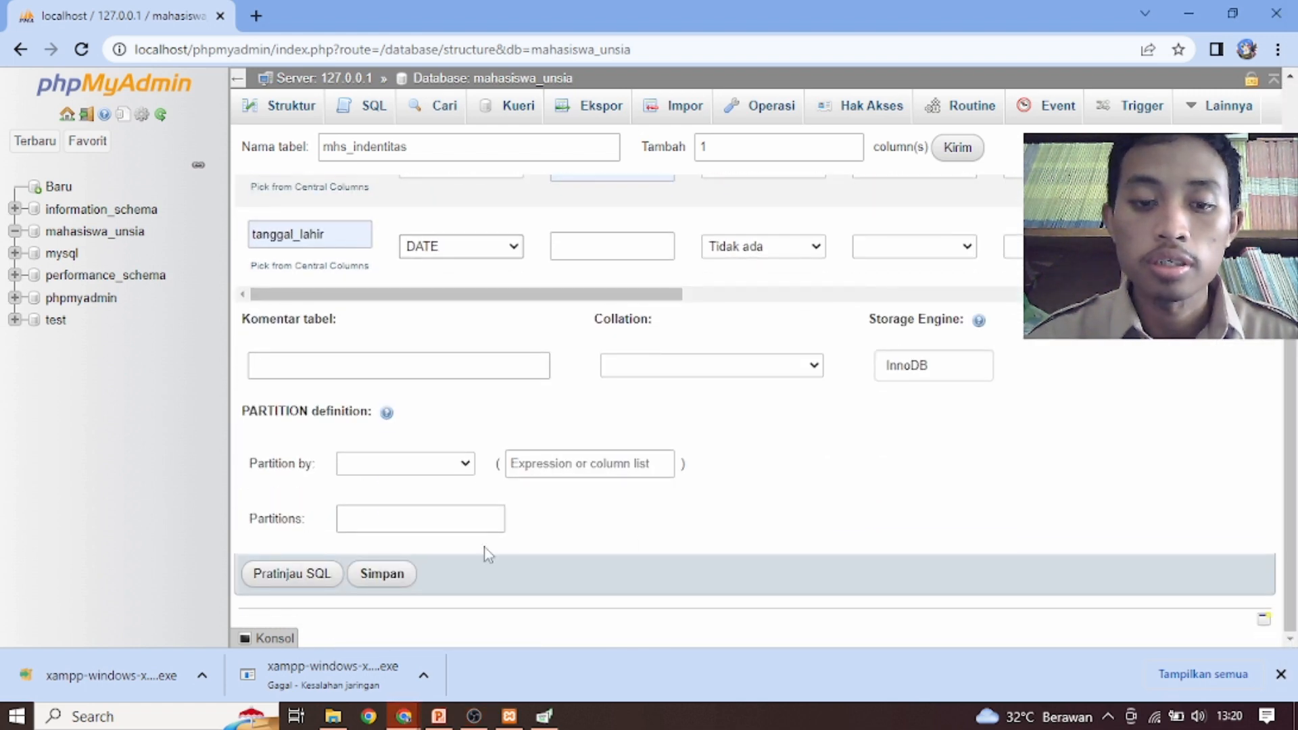
click(384, 576)
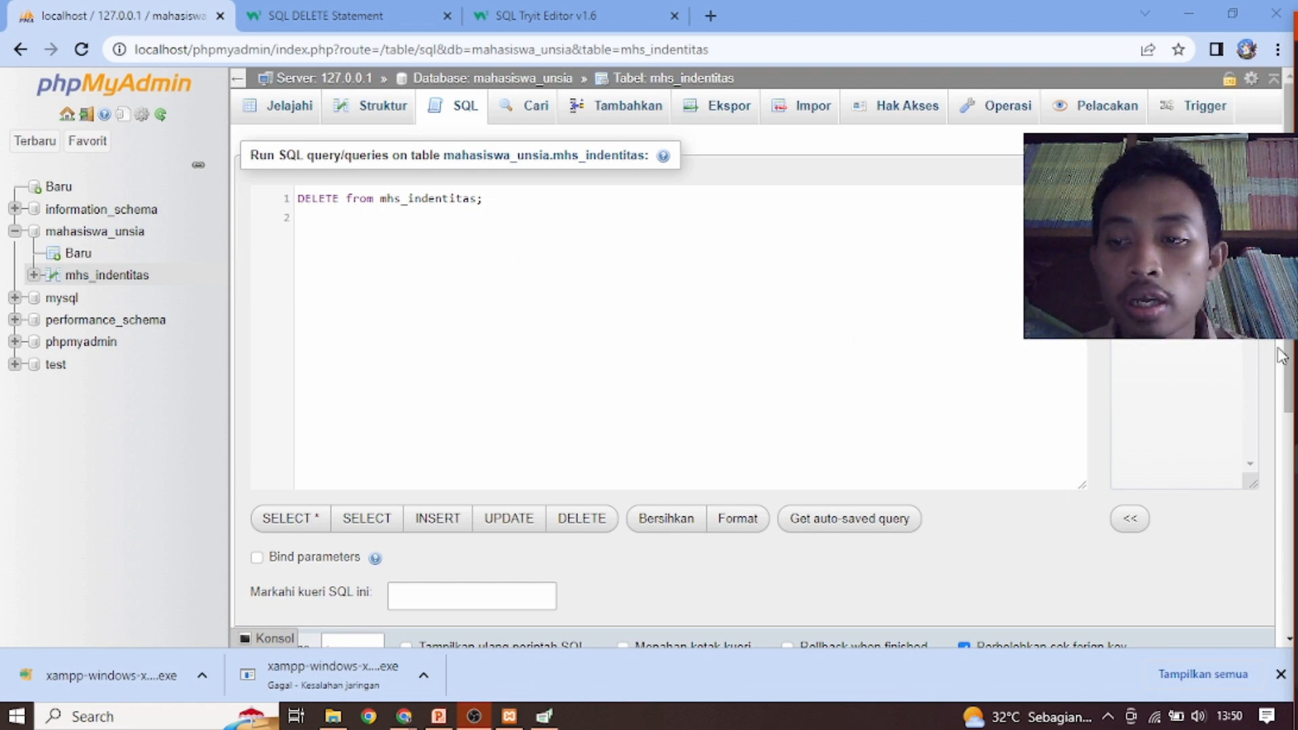
Run the query "DELETE from mhs_indentitas;", accept its confirmation, and open the table's contents
scroll(1287, 352, down, 3)
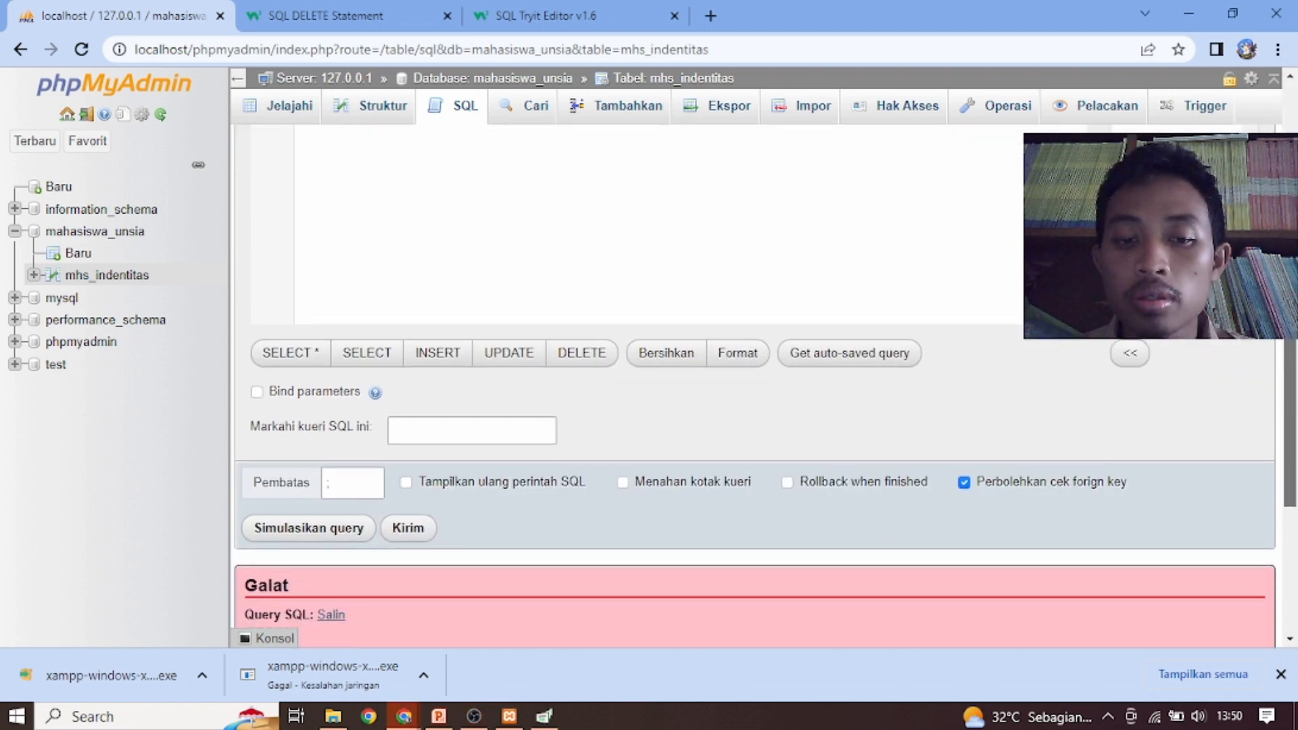
click(408, 534)
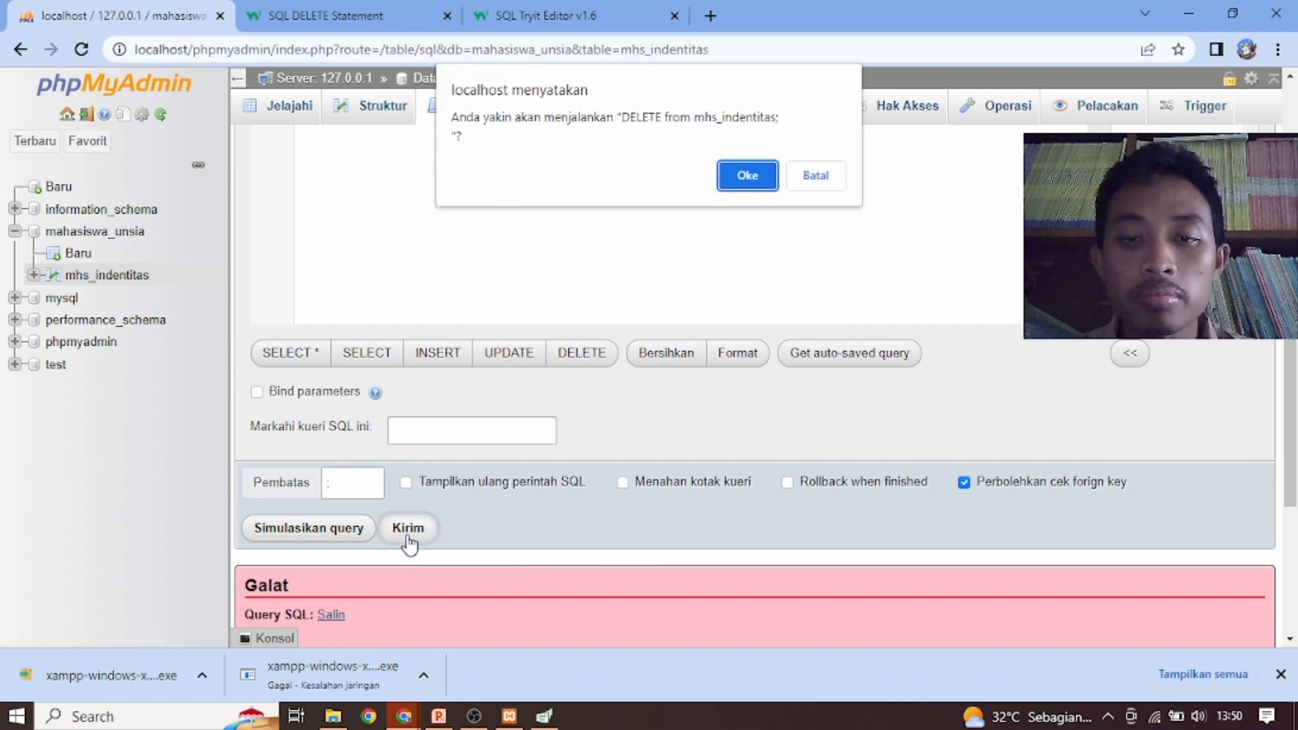
click(746, 176)
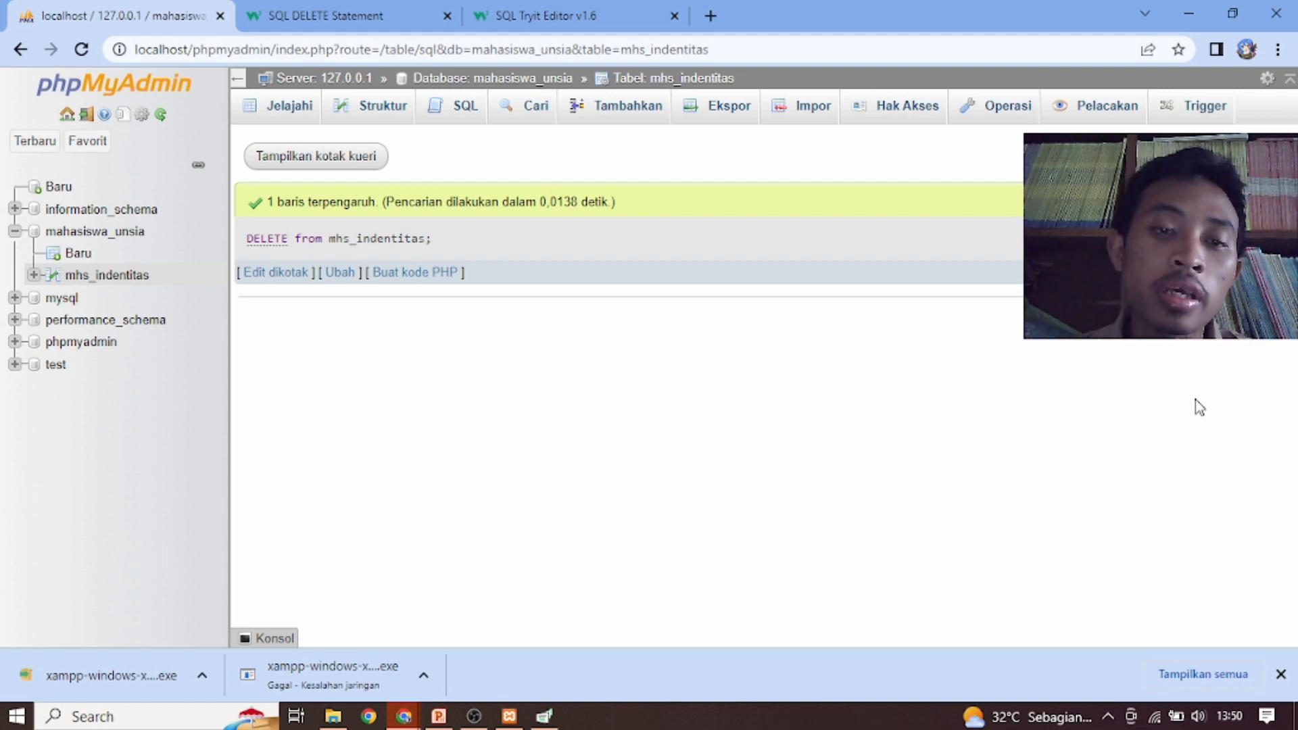
click(115, 277)
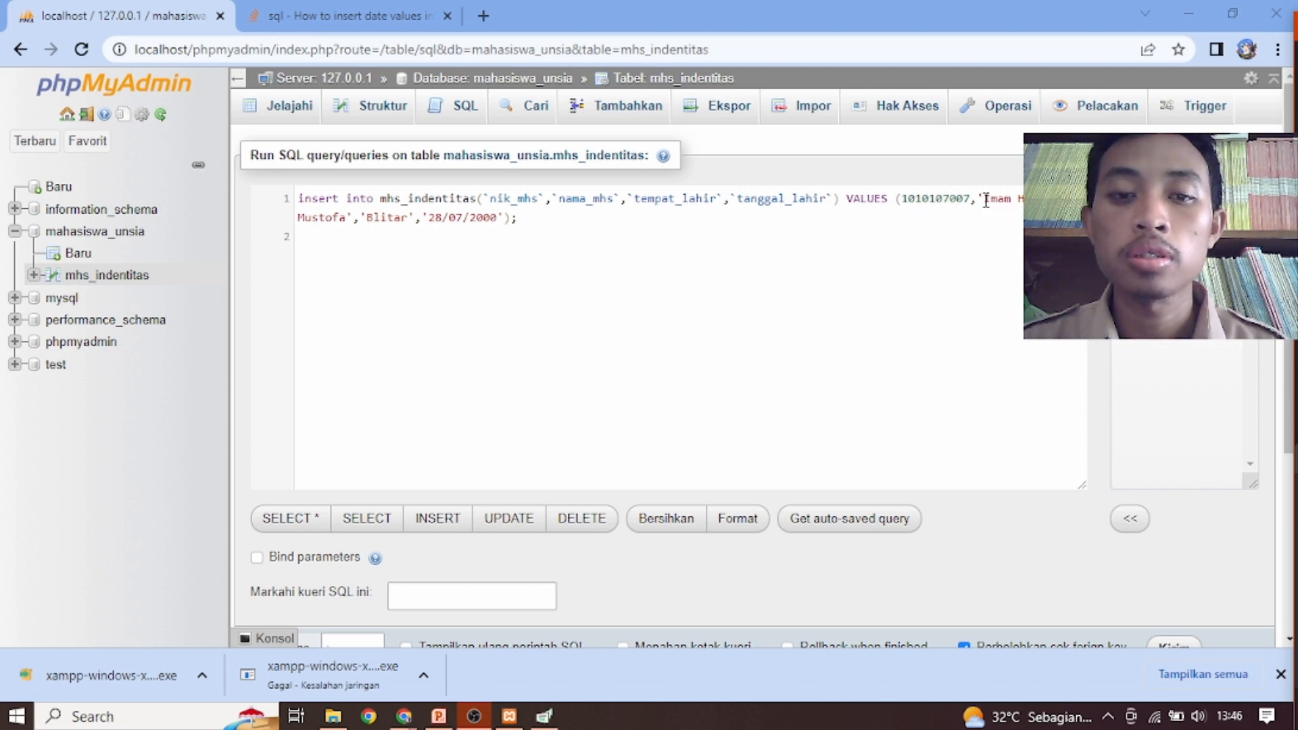
Review the name and birth date values in the prepared INSERT query, run it on mhs_indentitas, and browse the table
drag(984, 200, 1045, 200)
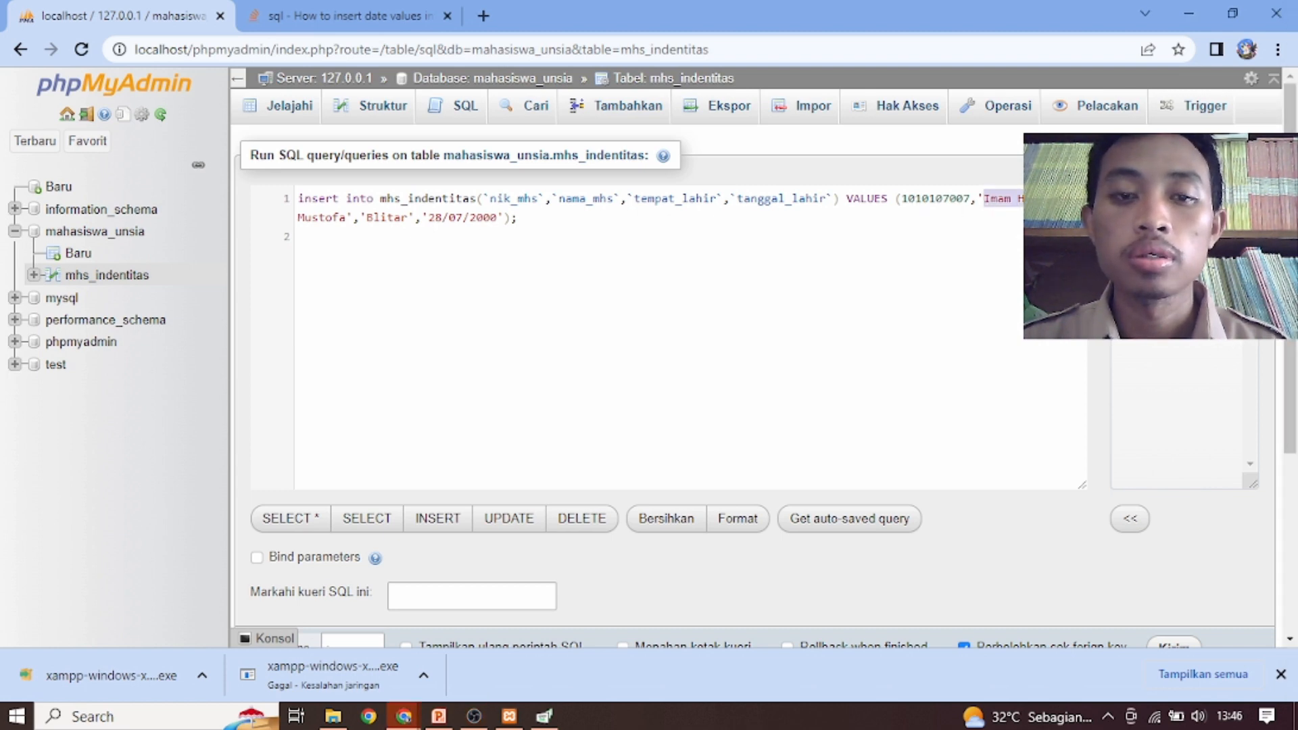
click(599, 234)
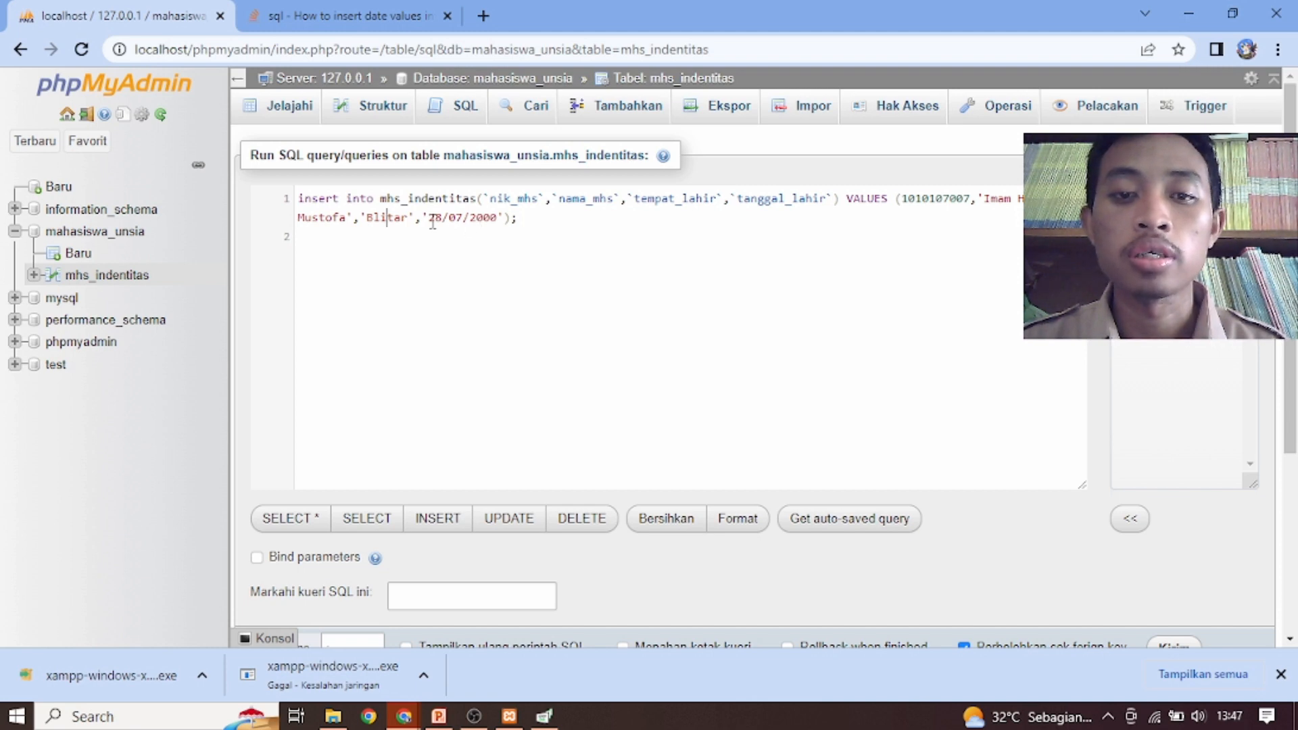
drag(428, 217, 485, 216)
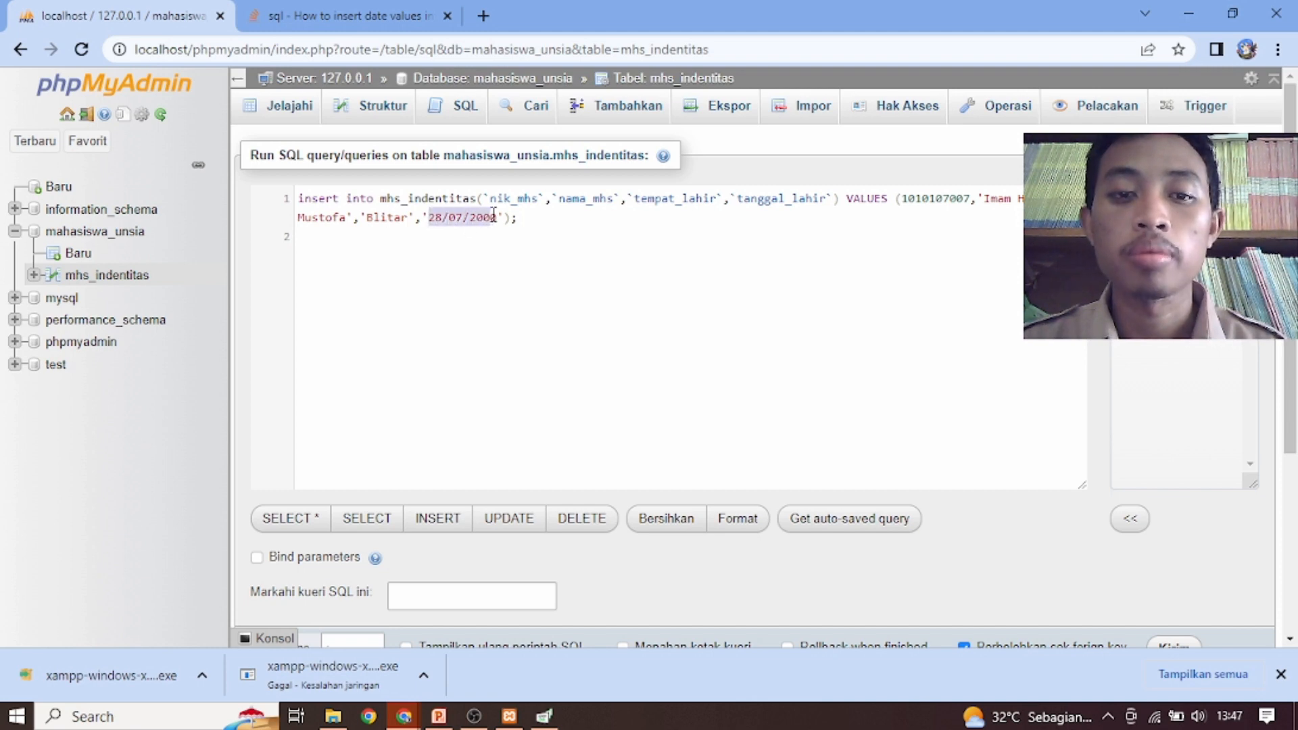
click(573, 305)
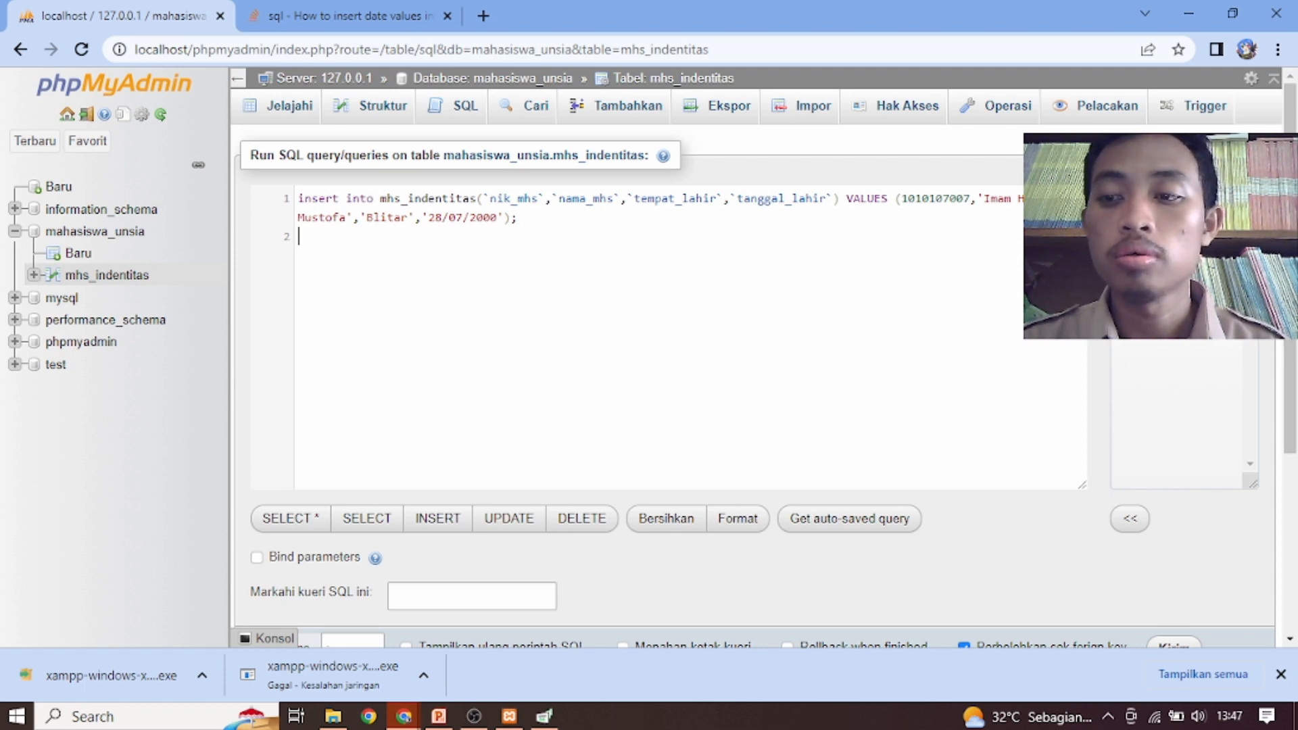
key(ctrl+Return)
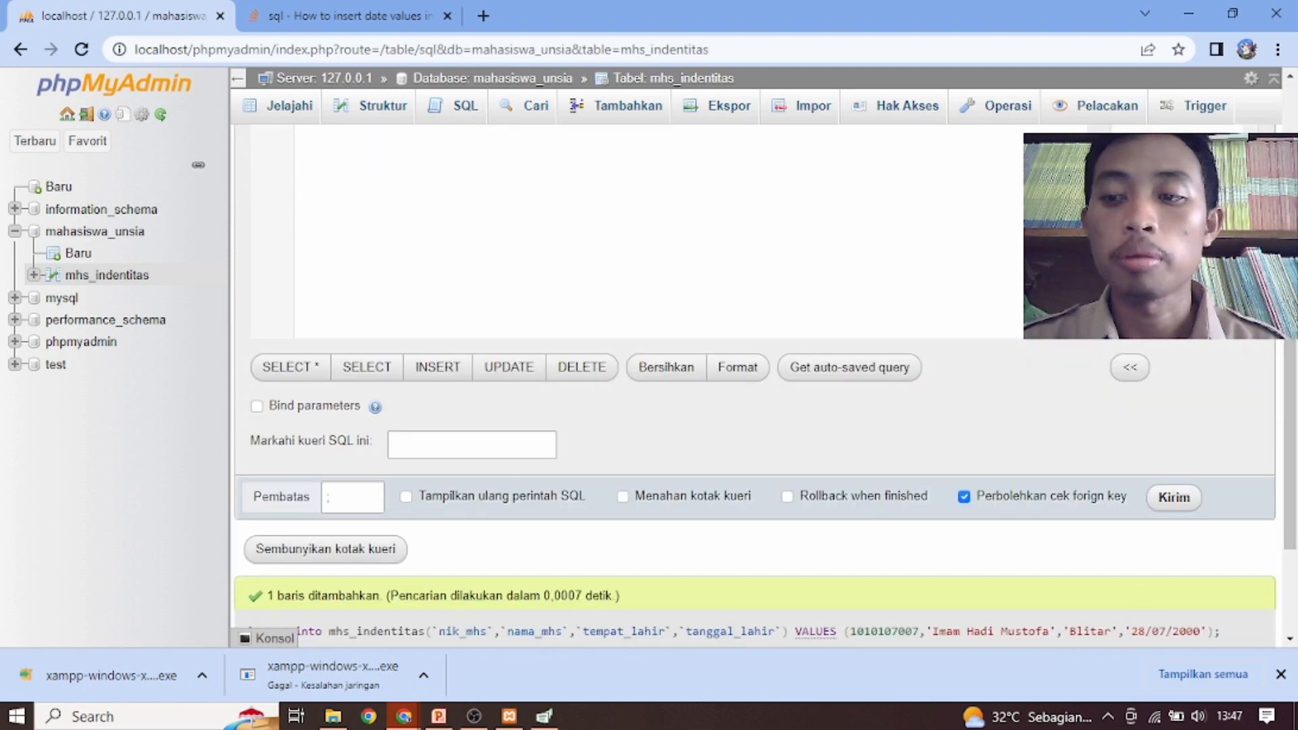
scroll(676, 406, up, 2)
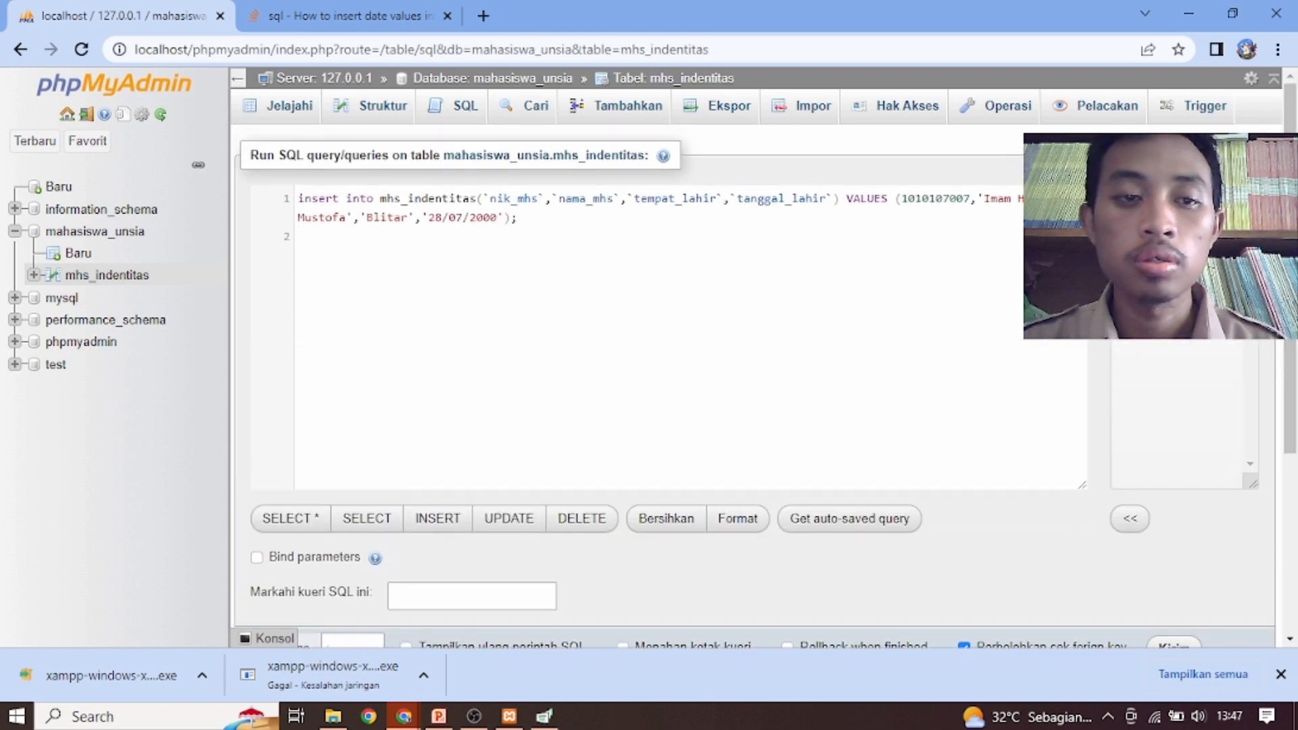
click(138, 279)
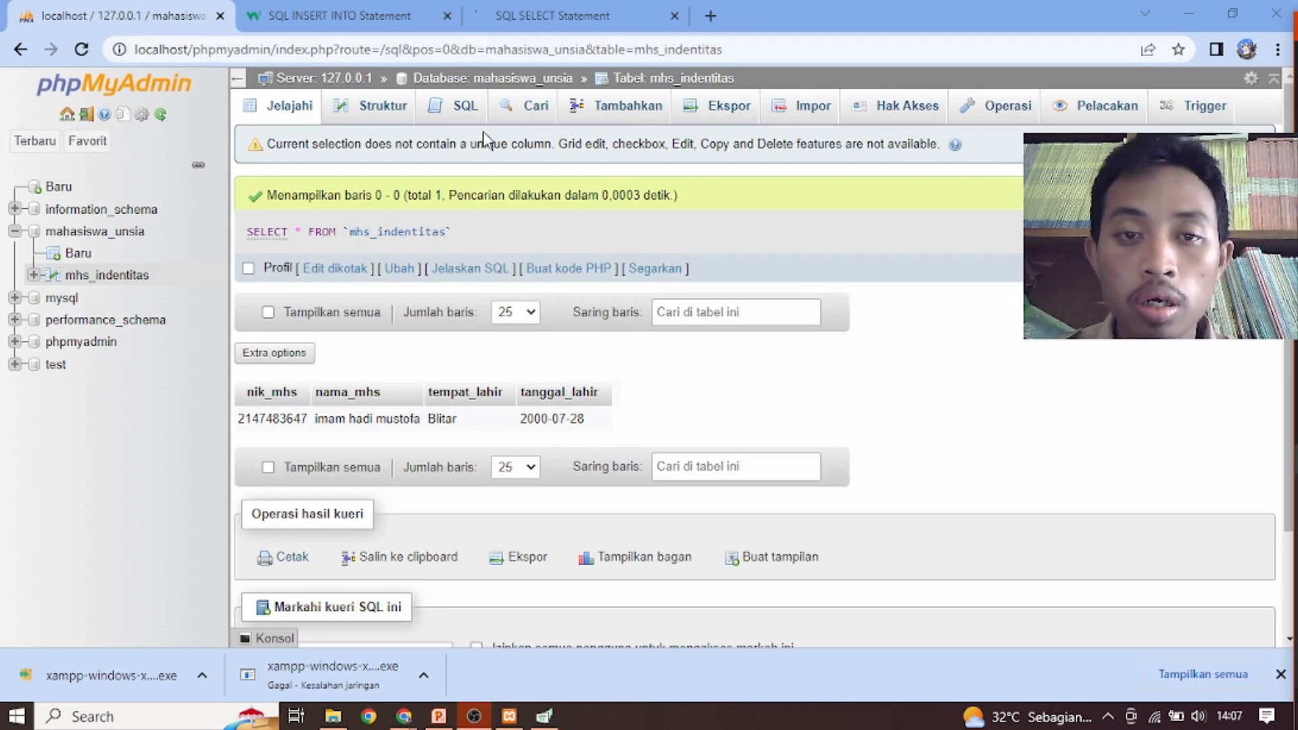
Remove the WHERE 1 condition from the table's default query and run SELECT * FROM `mhs_indentitas`;
click(446, 117)
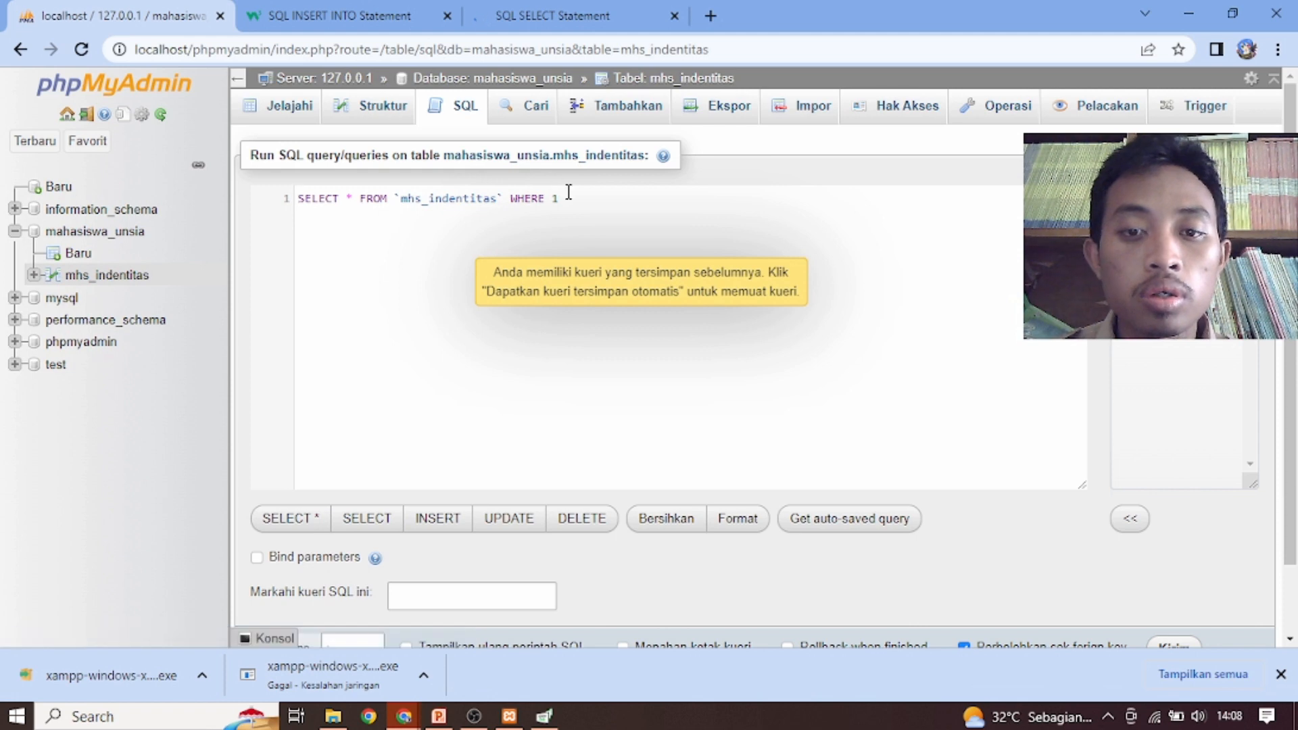
drag(574, 197, 414, 207)
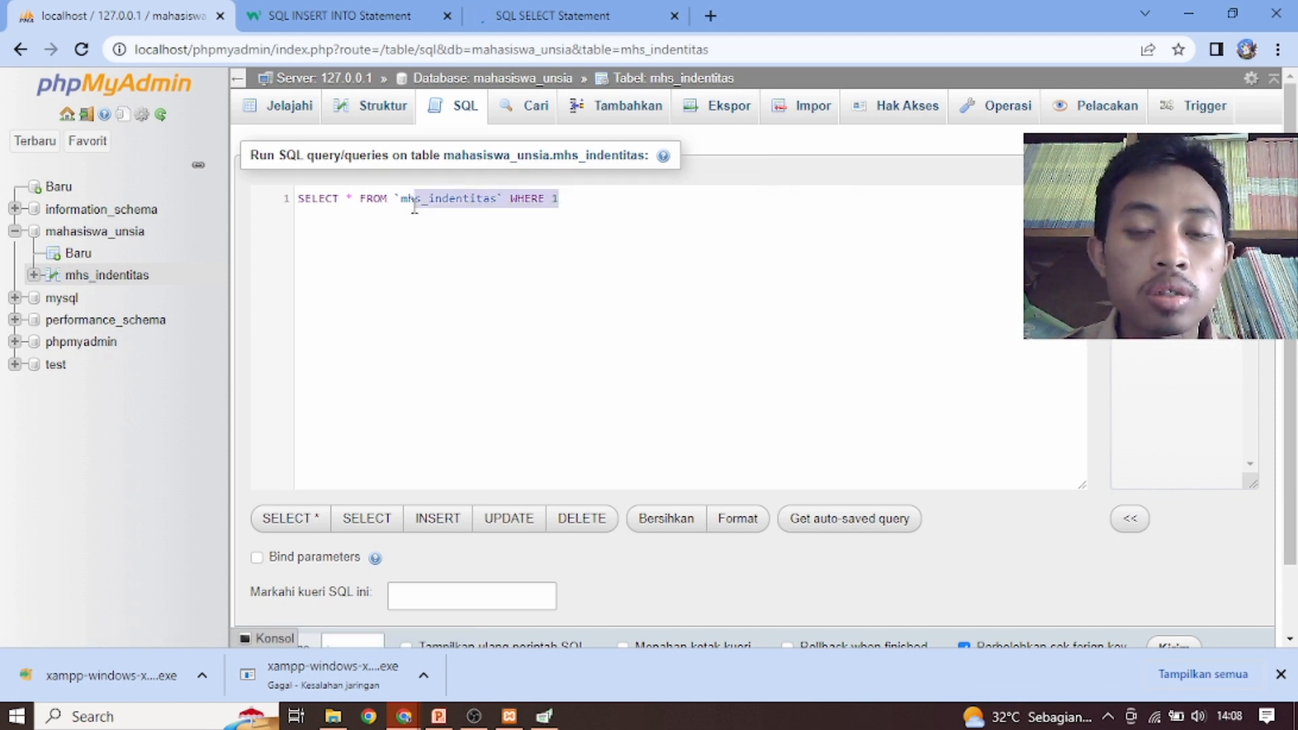
click(557, 266)
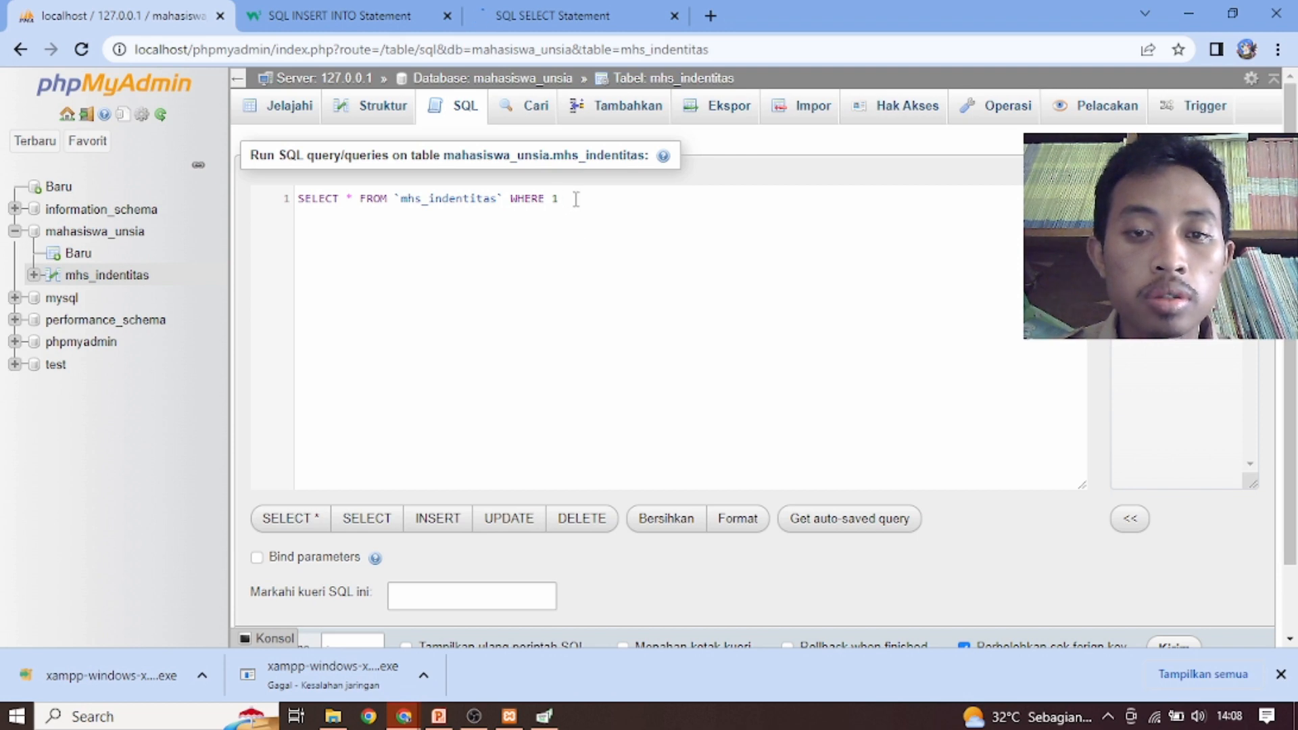
drag(558, 198, 514, 196)
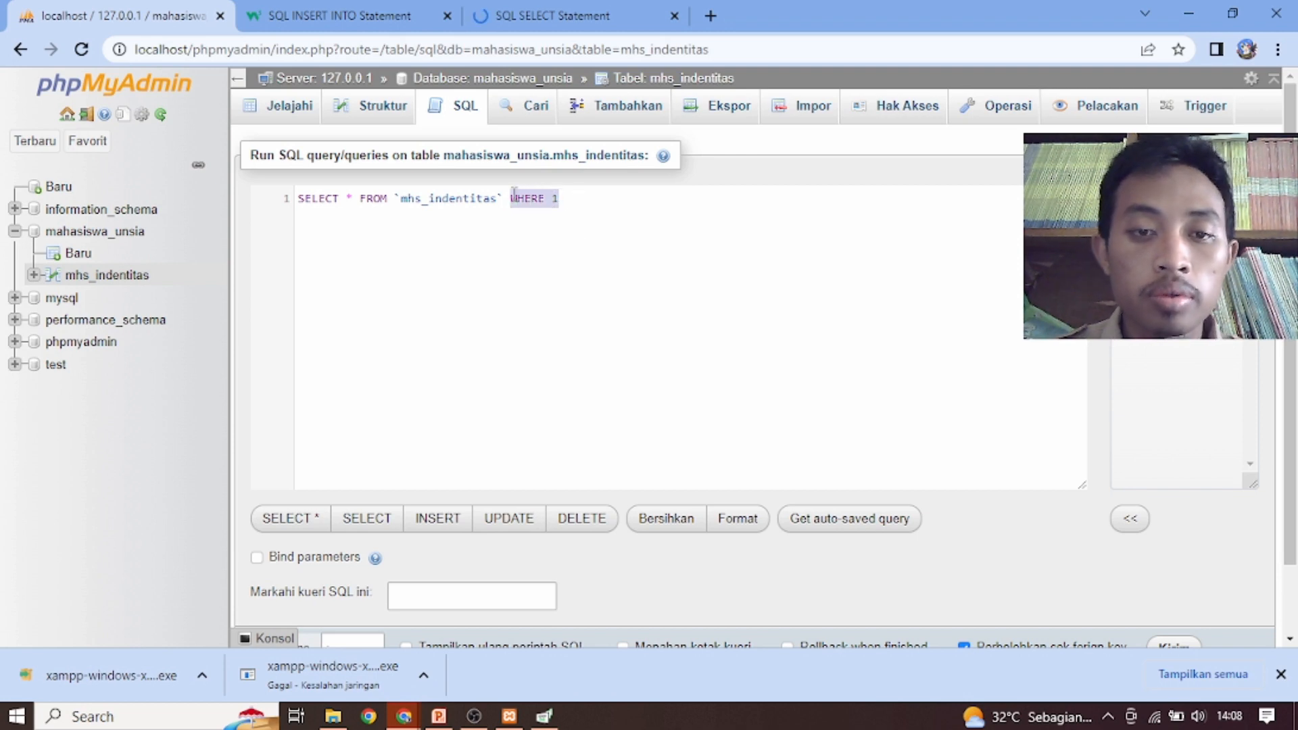
key(BackSpace)
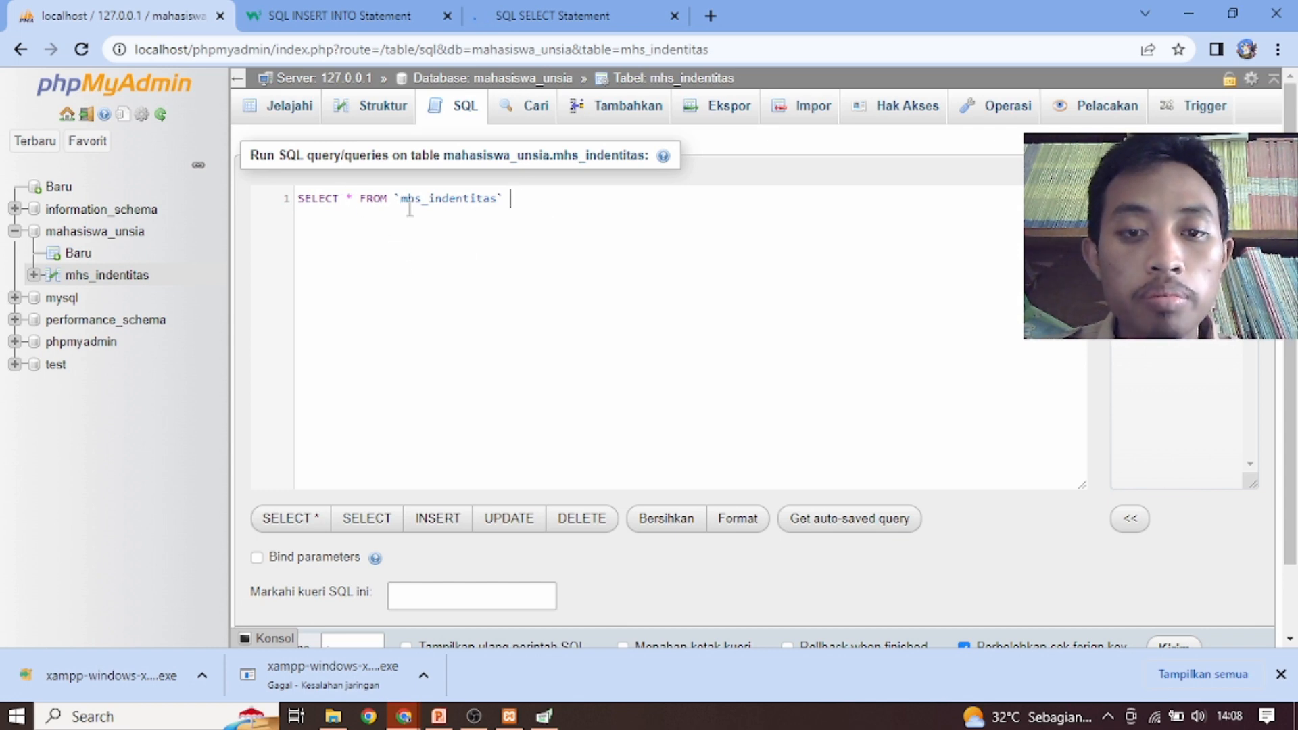
text(;)
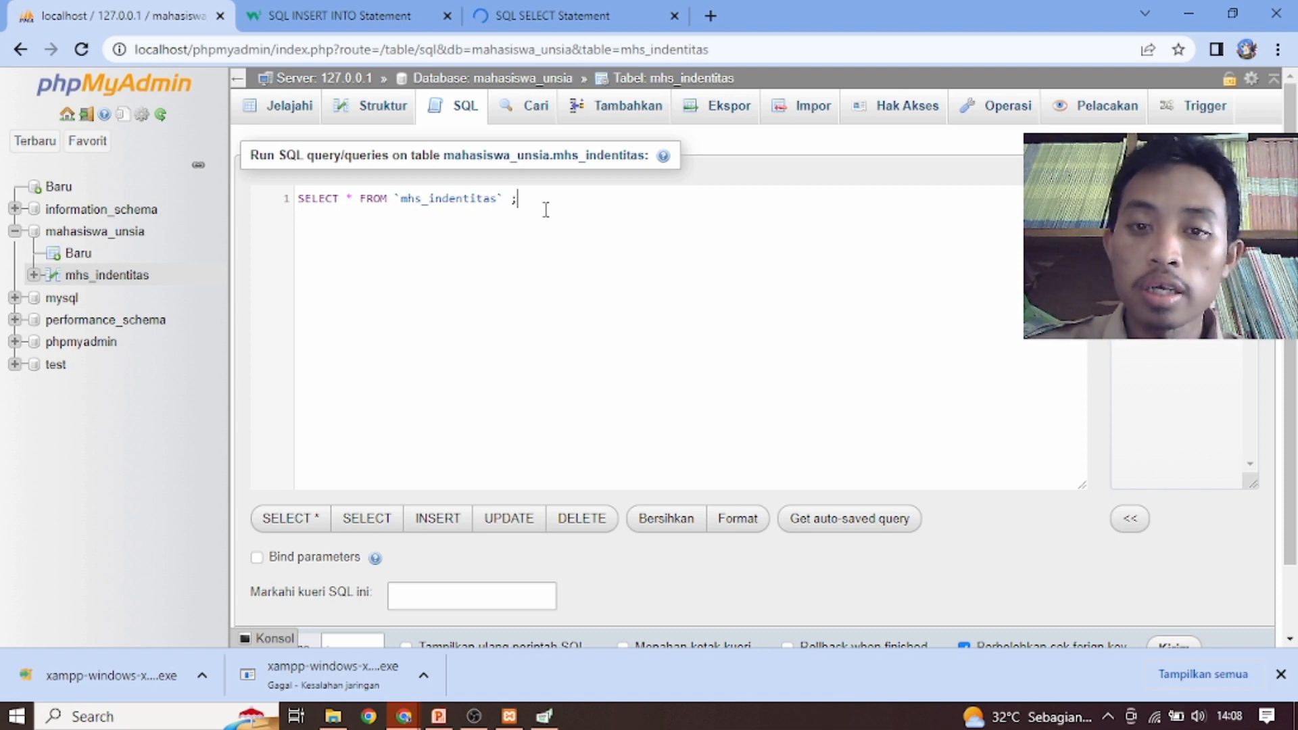
click(1280, 674)
click(1175, 649)
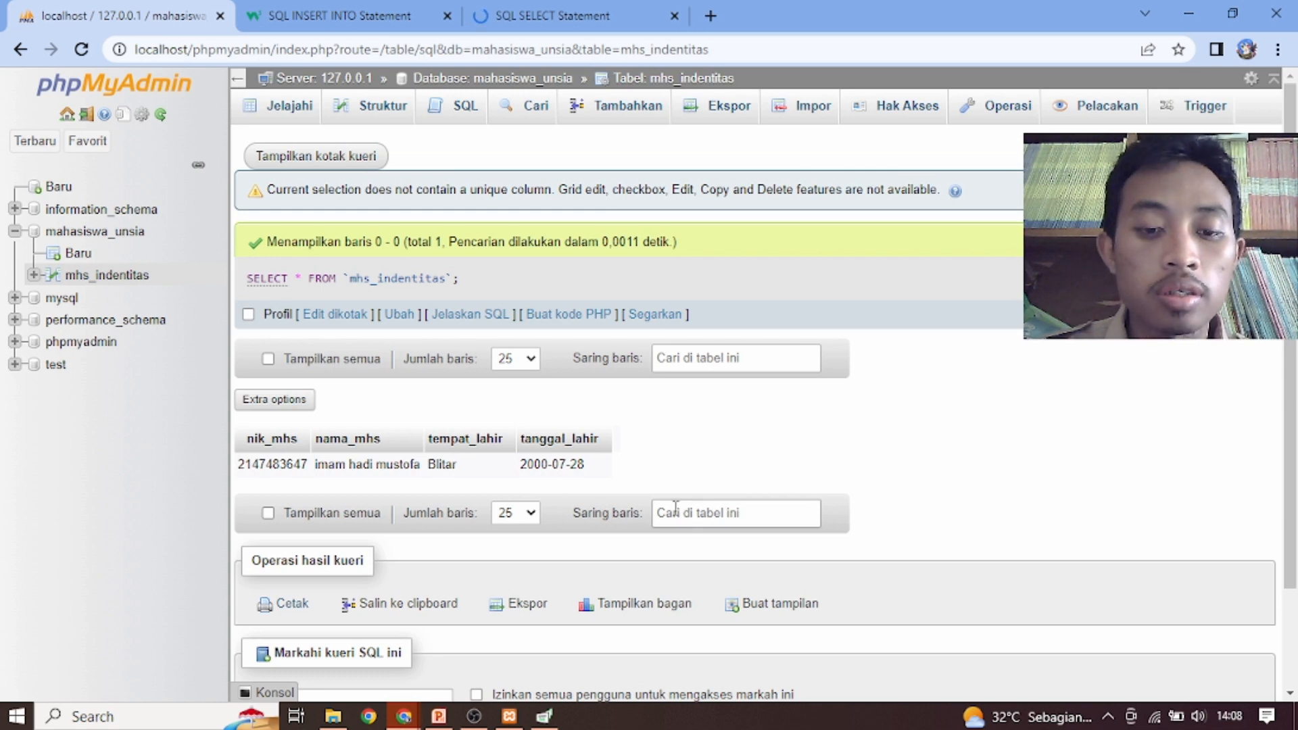
Switch to the PowerPoint presentation and find the DAFTAR PUSTAKA slide at the end of the slide list
click(438, 718)
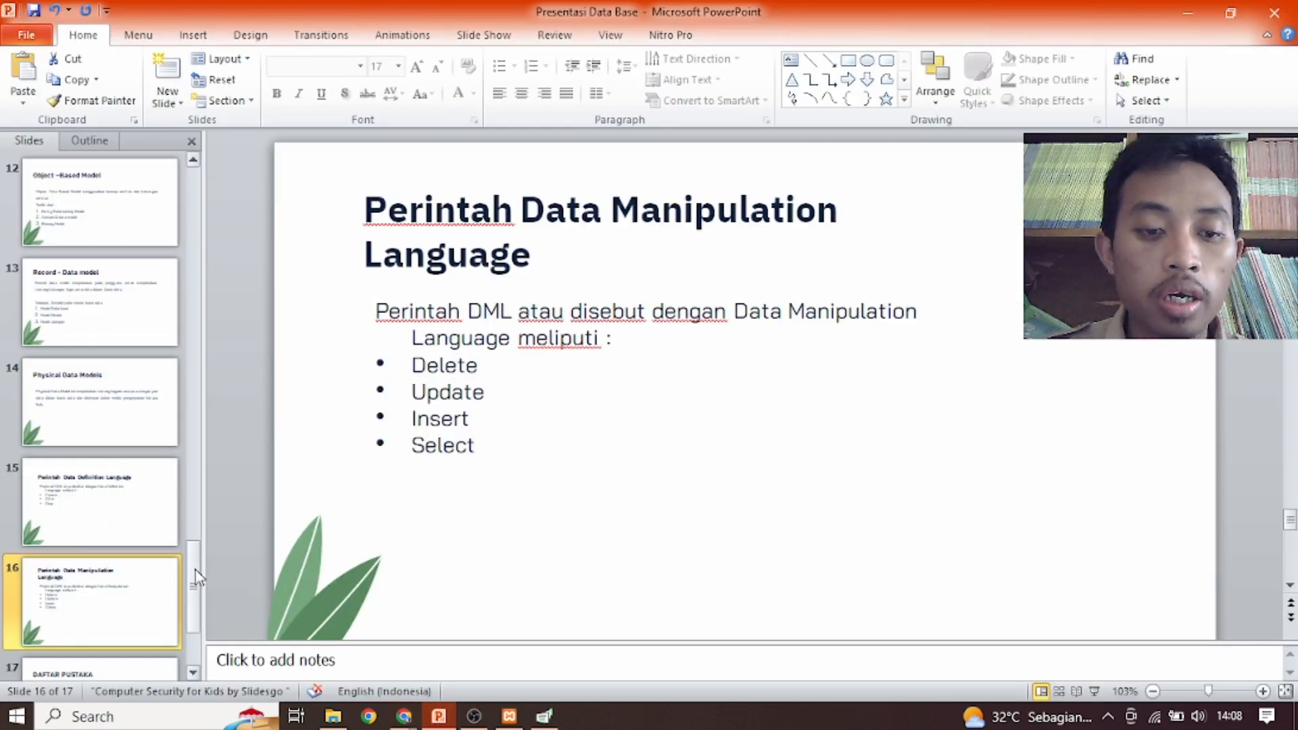
scroll(189, 619, down, 1)
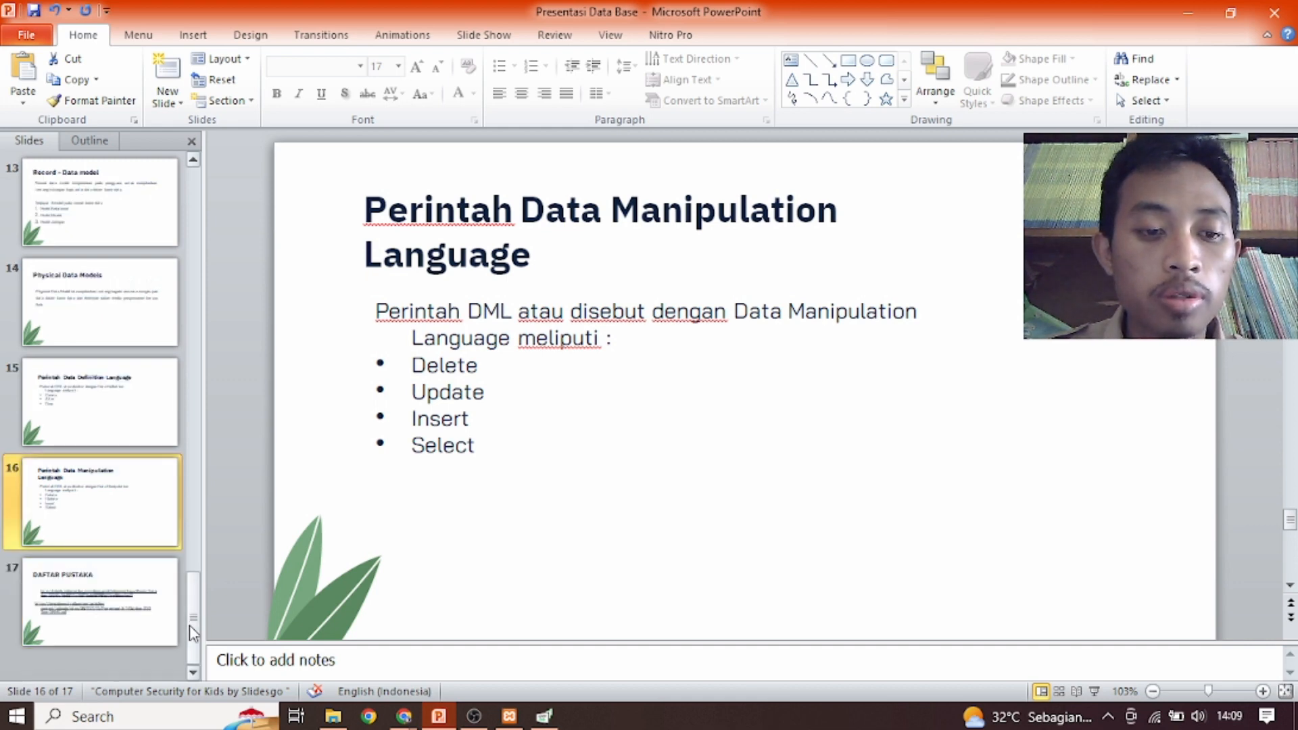